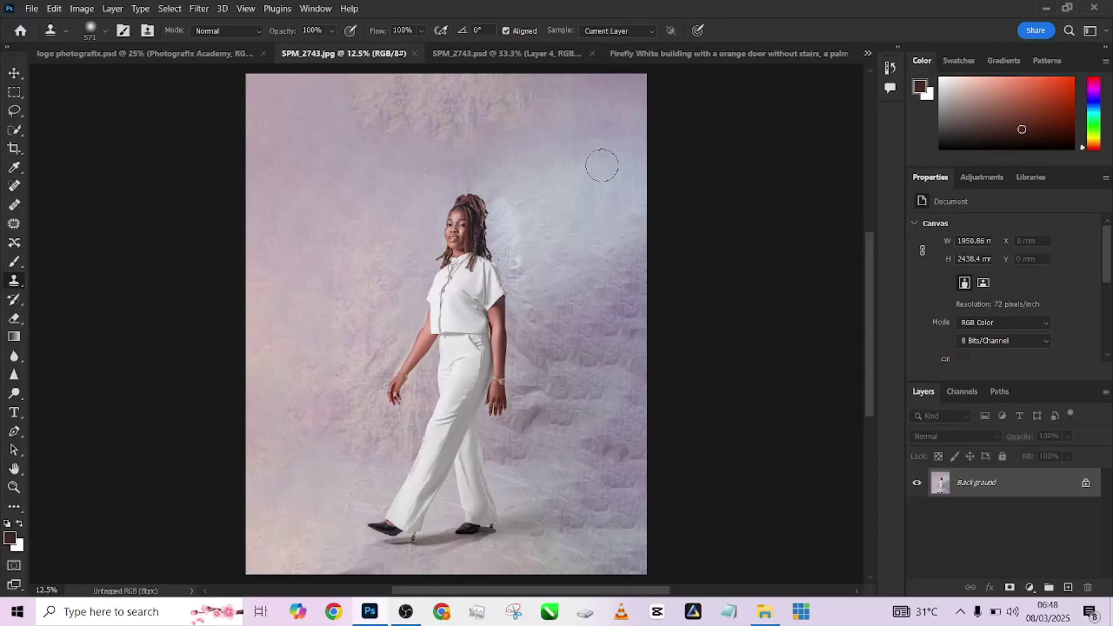
Step: Compare the original portrait SPM_2743.jpg, the SPM_2743.psd composite with its layers, and the Firefly white building image
{"action": "left_click", "coordinate": [473, 55]}
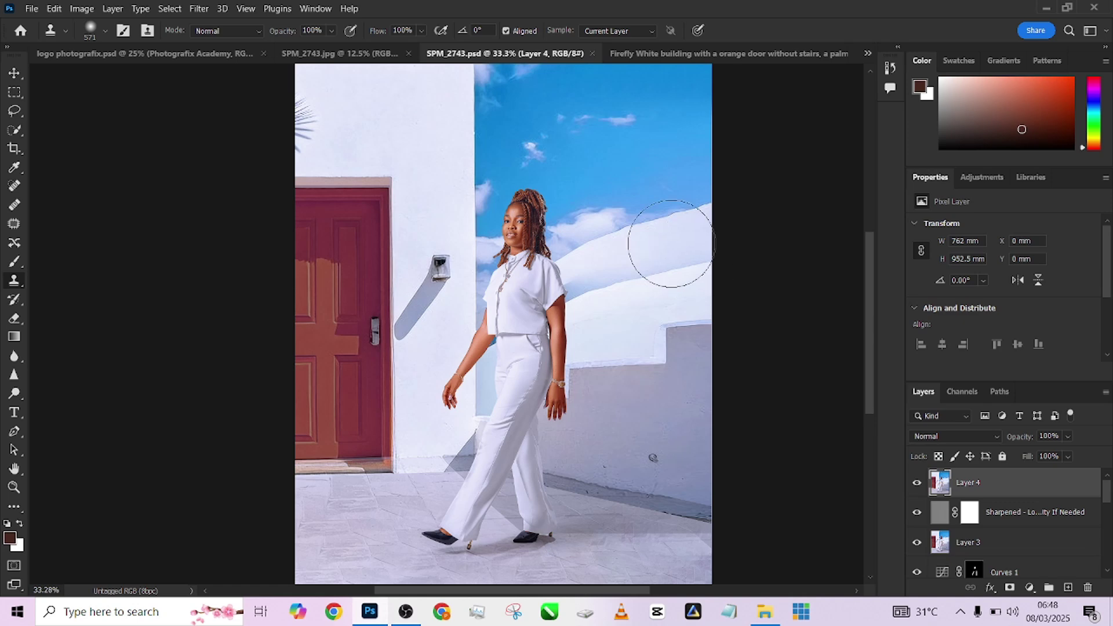
{"action": "left_click", "coordinate": [307, 53]}
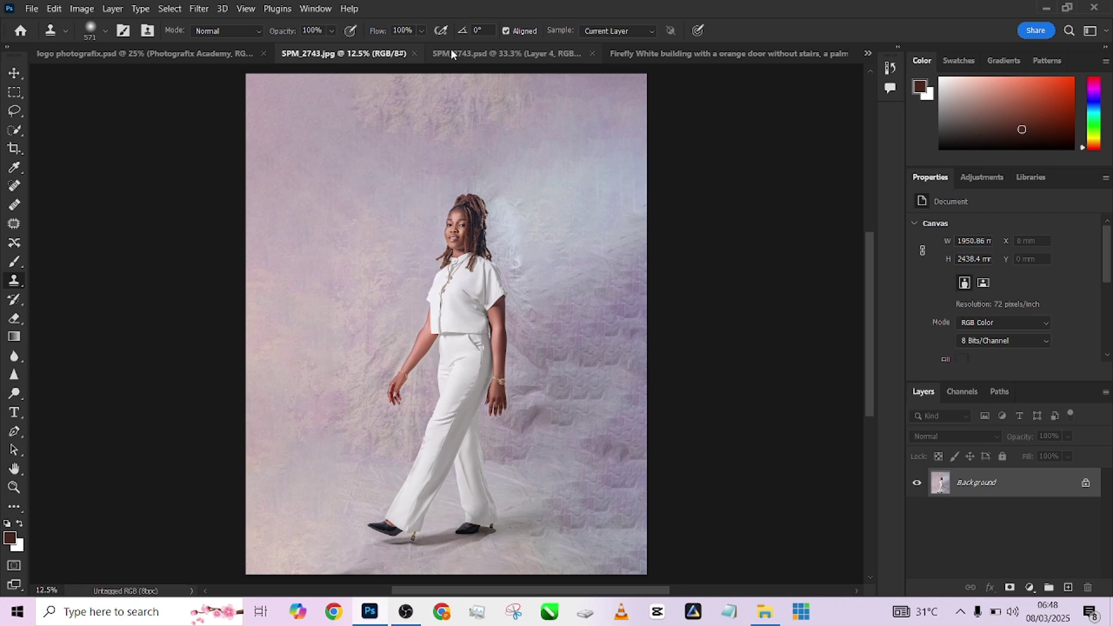
{"action": "left_click", "coordinate": [624, 53]}
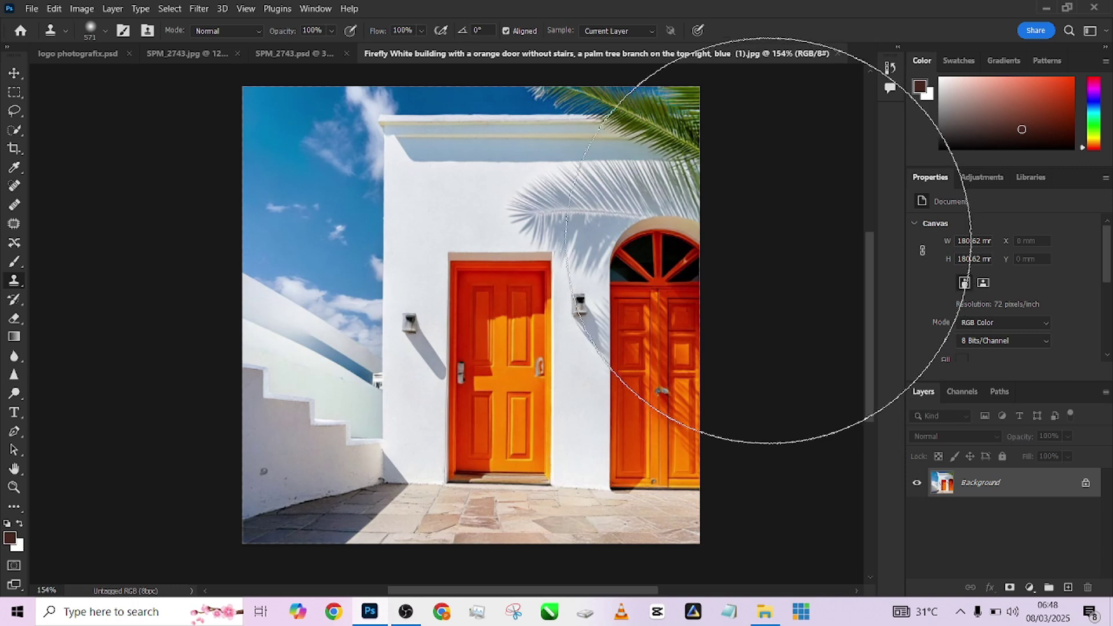
{"action": "left_click", "coordinate": [295, 54]}
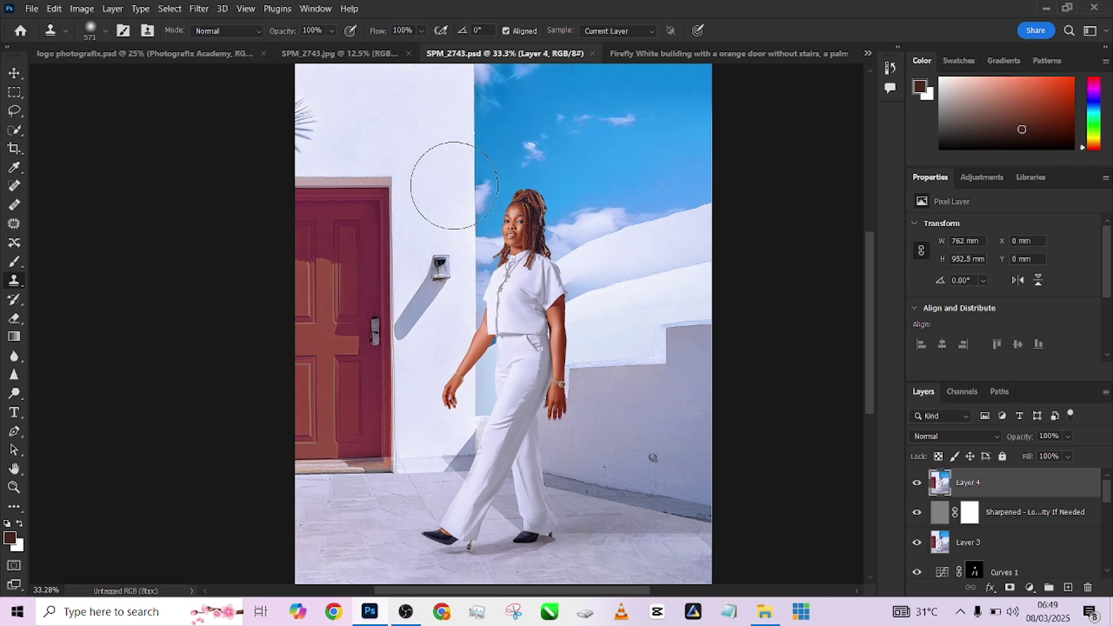
{"action": "left_click", "coordinate": [687, 59]}
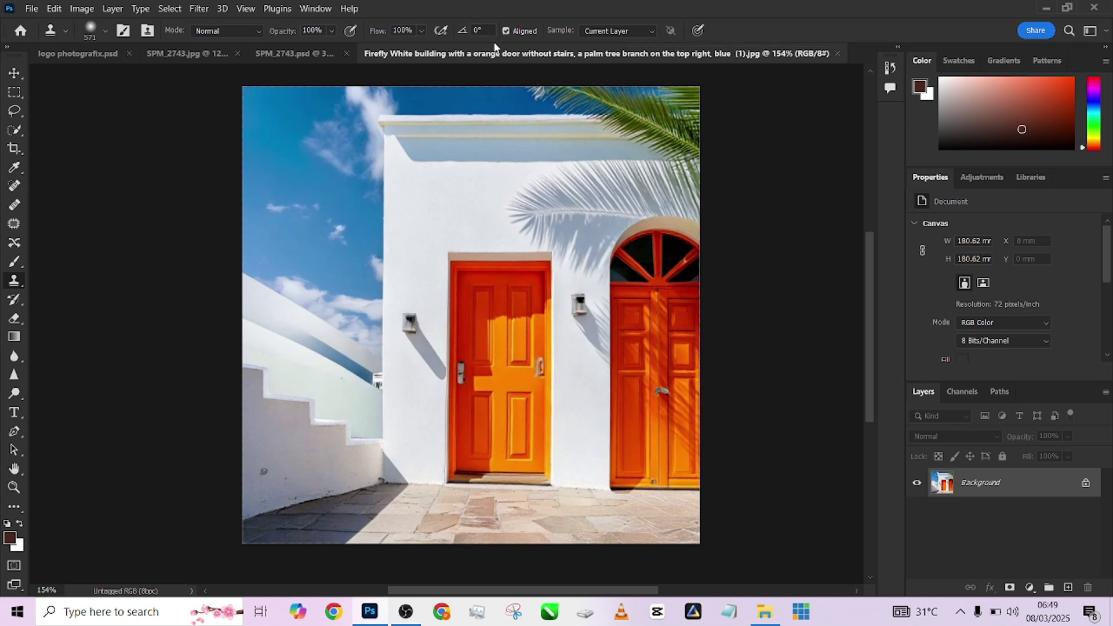
{"action": "left_click", "coordinate": [285, 53]}
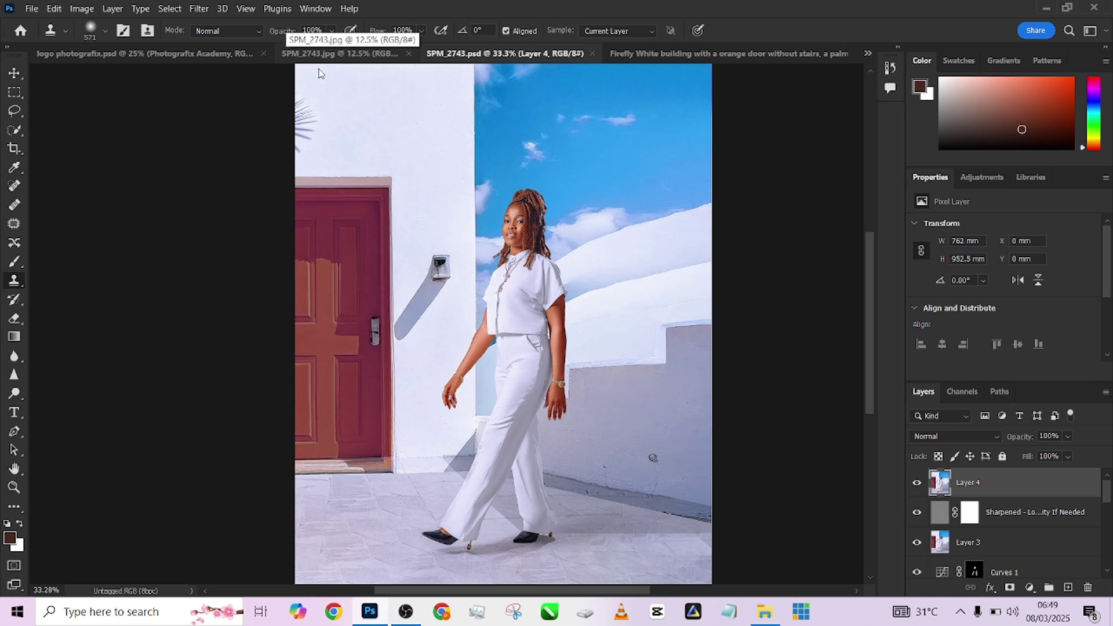
{"action": "scroll", "coordinate": [996, 526], "scroll_direction": "down", "scroll_amount": 5}
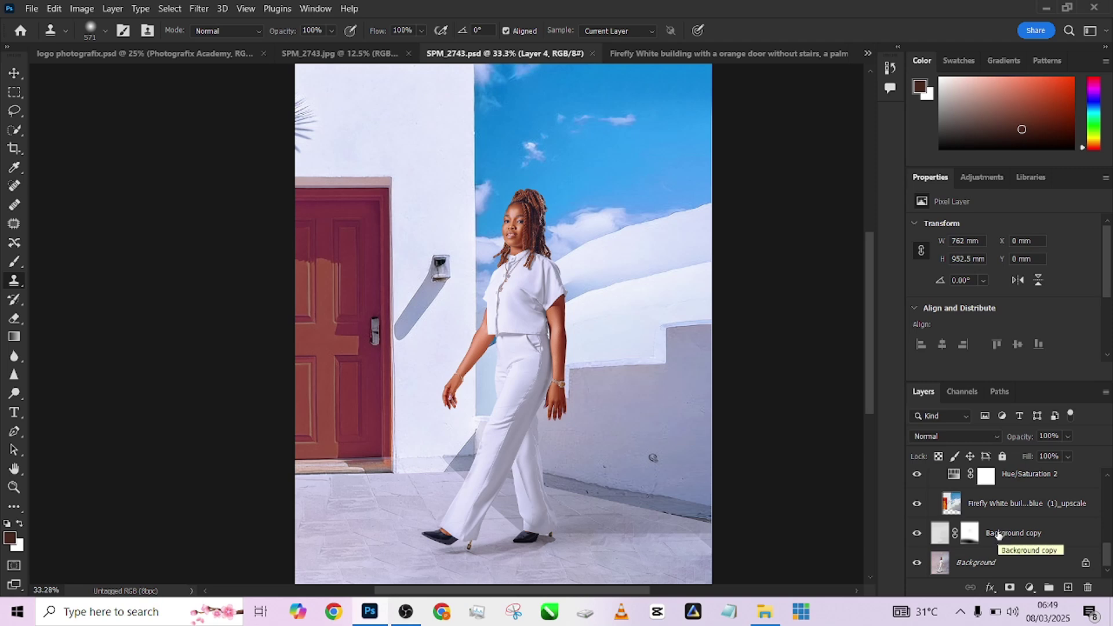
Step: In SPM_2743.jpg, select the walking woman with the Quick Selection tool and invert the selection to the backdrop
{"action": "left_click", "coordinate": [360, 54]}
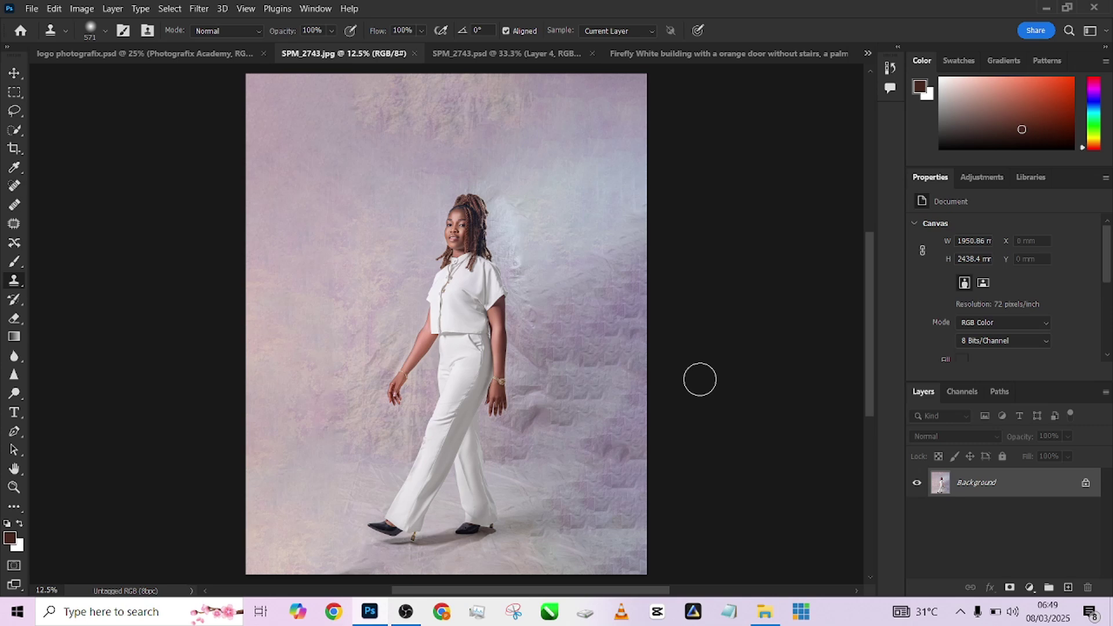
{"action": "left_click", "coordinate": [15, 131]}
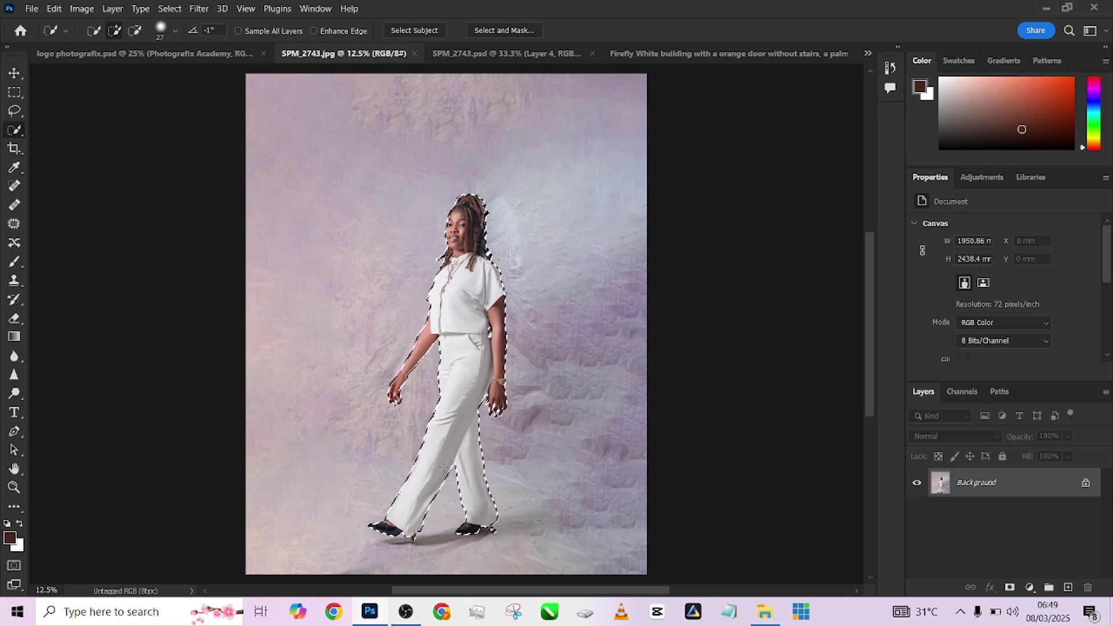
{"action": "right_click", "coordinate": [481, 241]}
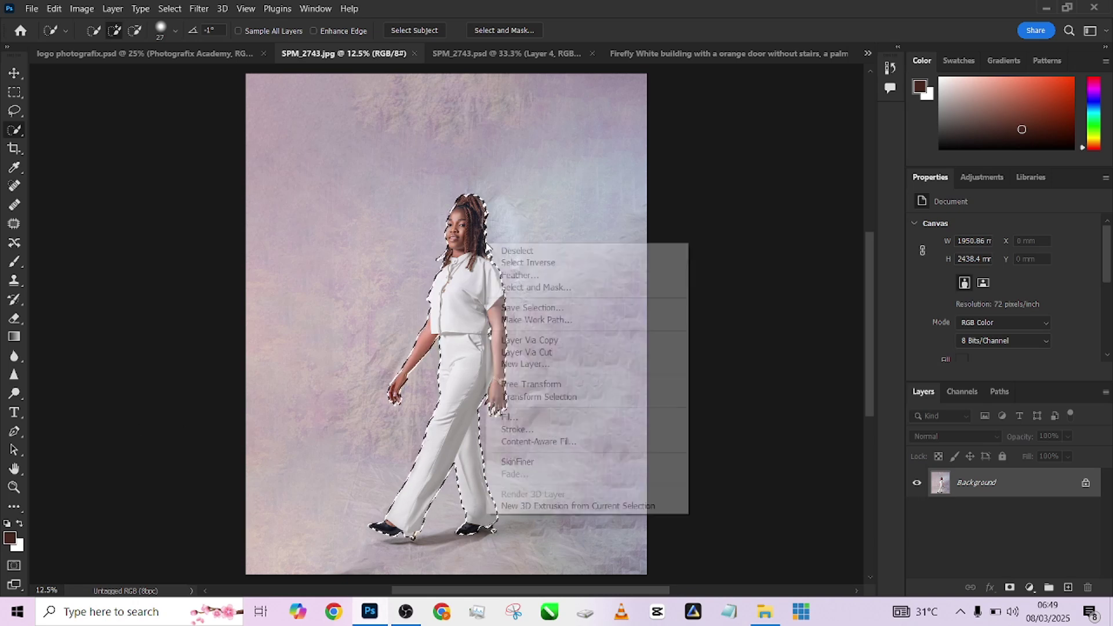
{"action": "left_click", "coordinate": [538, 263]}
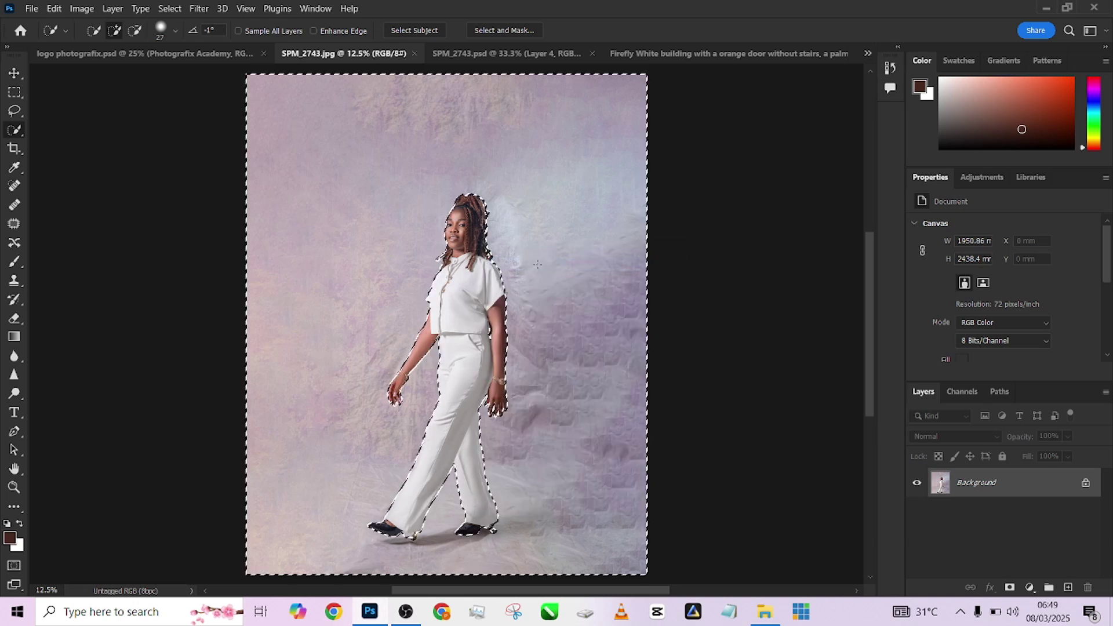
Step: Subtract the missed tip of the woman's back sleeve from the backdrop selection with the Polygonal Lasso tool
{"action": "scroll", "coordinate": [514, 286], "scroll_direction": "up", "scroll_amount": 5}
{"action": "scroll", "coordinate": [514, 287], "scroll_direction": "up", "scroll_amount": 2}
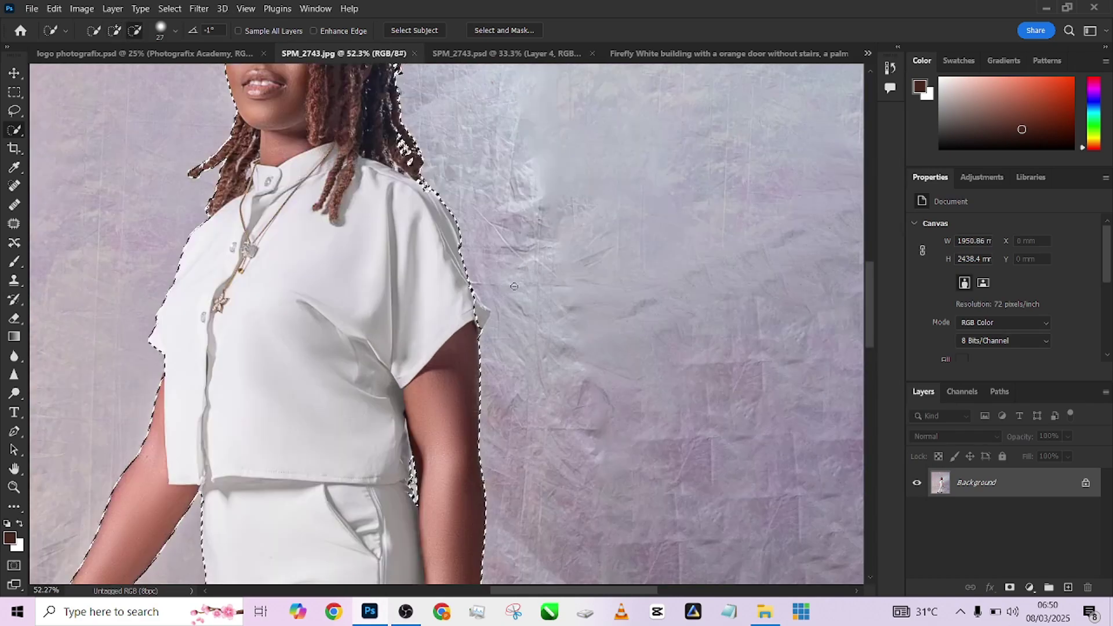
{"action": "left_click", "coordinate": [14, 111]}
{"action": "key", "text": "shift+l"}
{"action": "scroll", "coordinate": [464, 235], "scroll_direction": "up", "scroll_amount": 4}
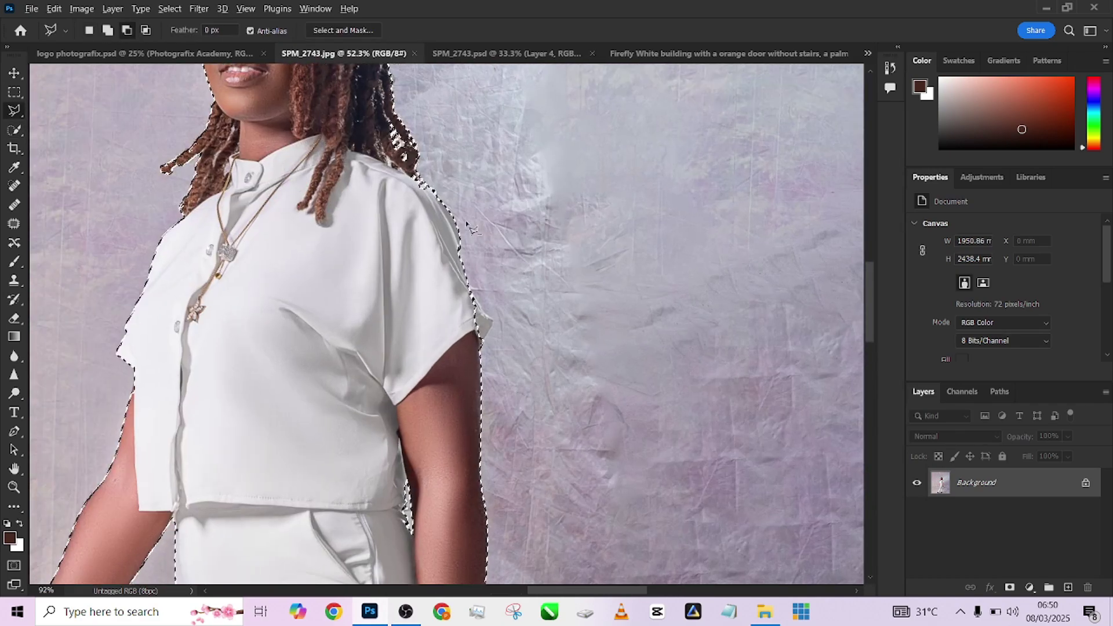
{"action": "scroll", "coordinate": [467, 237], "scroll_direction": "down", "scroll_amount": 3}
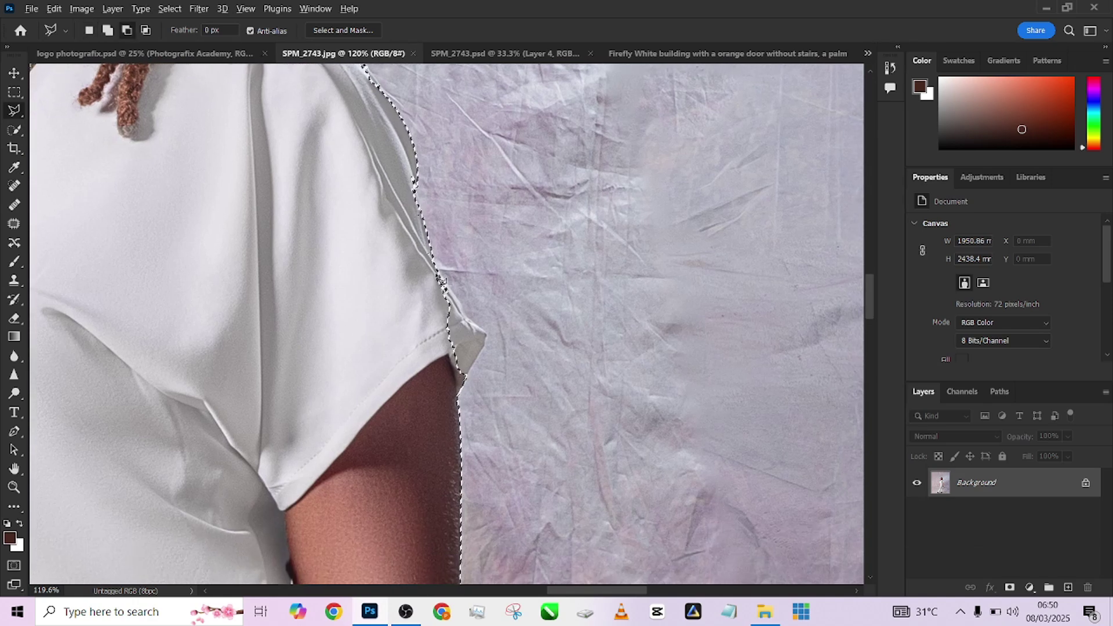
{"action": "left_click", "coordinate": [439, 268]}
{"action": "left_click", "coordinate": [465, 317]}
{"action": "left_click", "coordinate": [486, 334]}
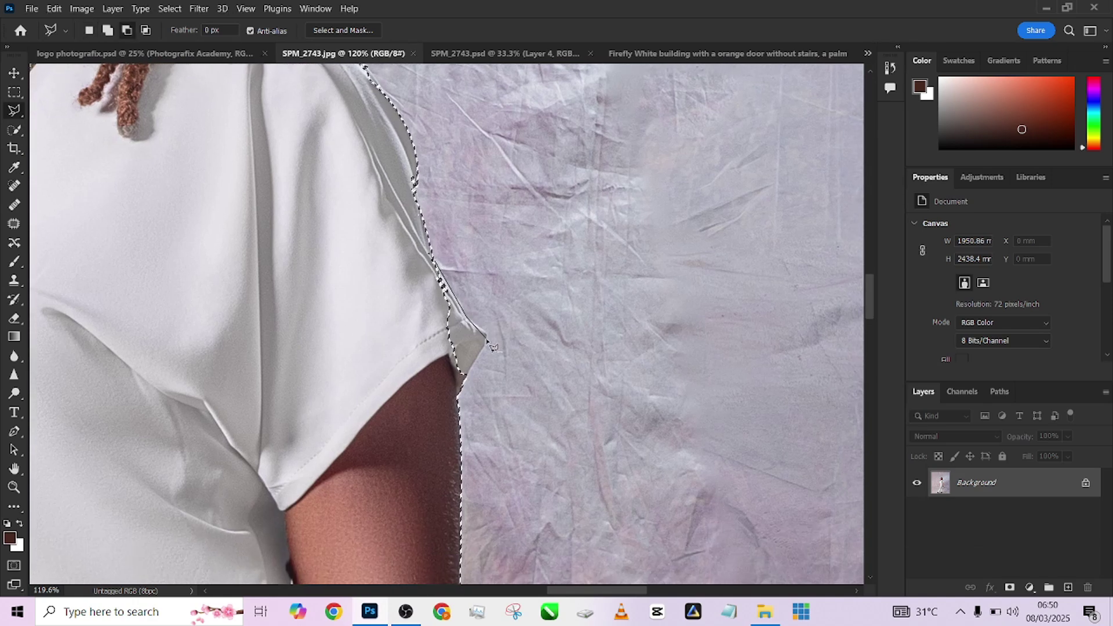
{"action": "left_click", "coordinate": [466, 377]}
{"action": "left_click", "coordinate": [447, 397]}
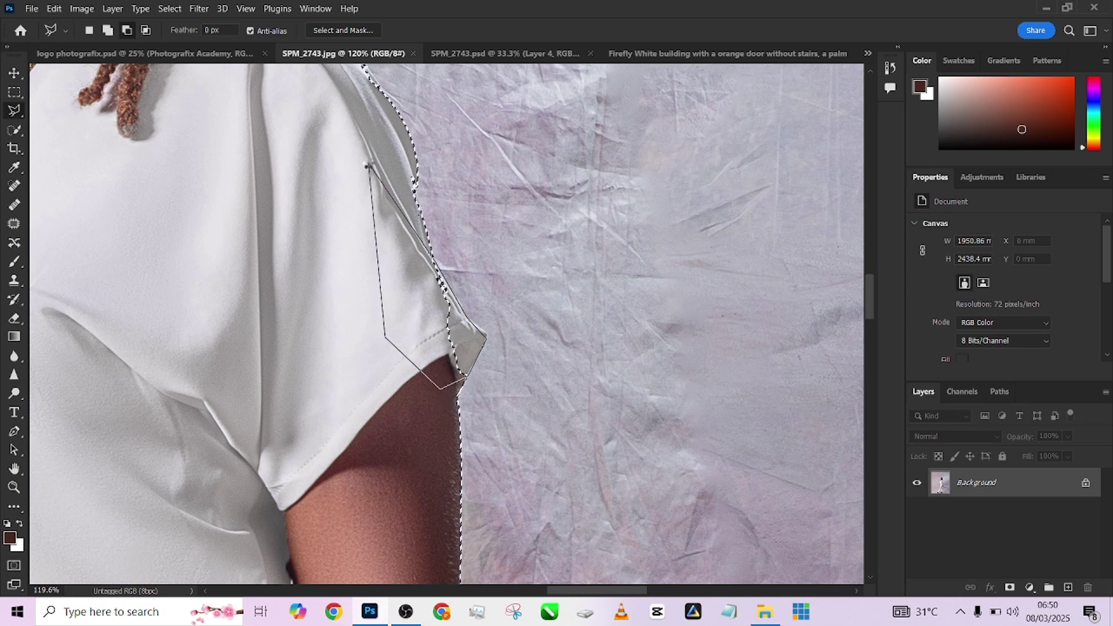
{"action": "double_click", "coordinate": [371, 164]}
Step: Subtract the missed fabric along the upper edge of the same sleeve from the backdrop selection
{"action": "left_click", "coordinate": [417, 177]}
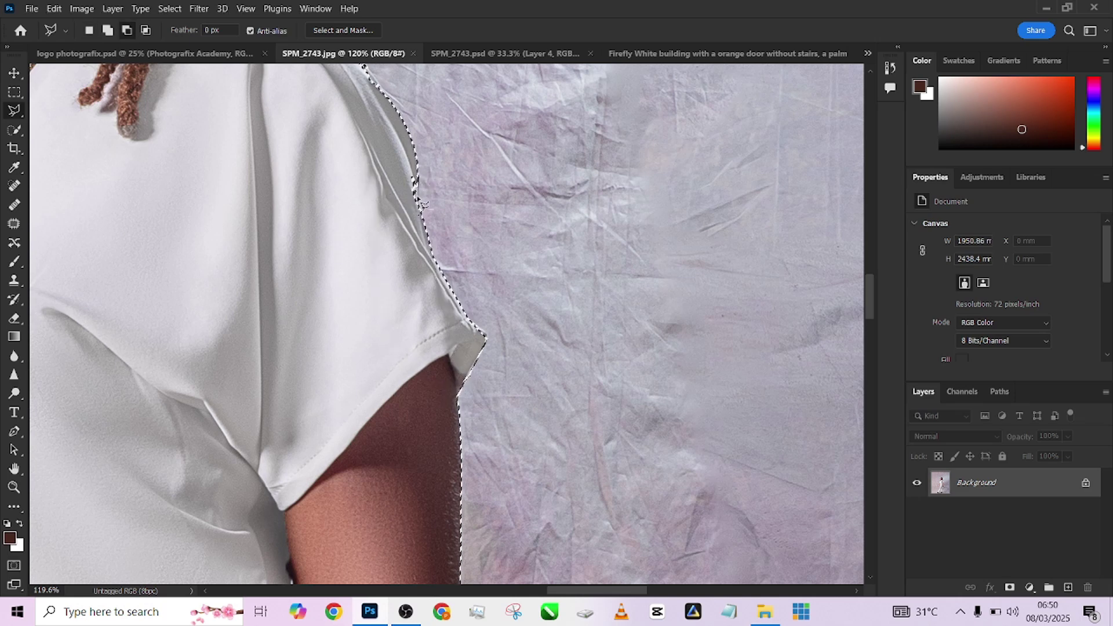
{"action": "left_click", "coordinate": [426, 271]}
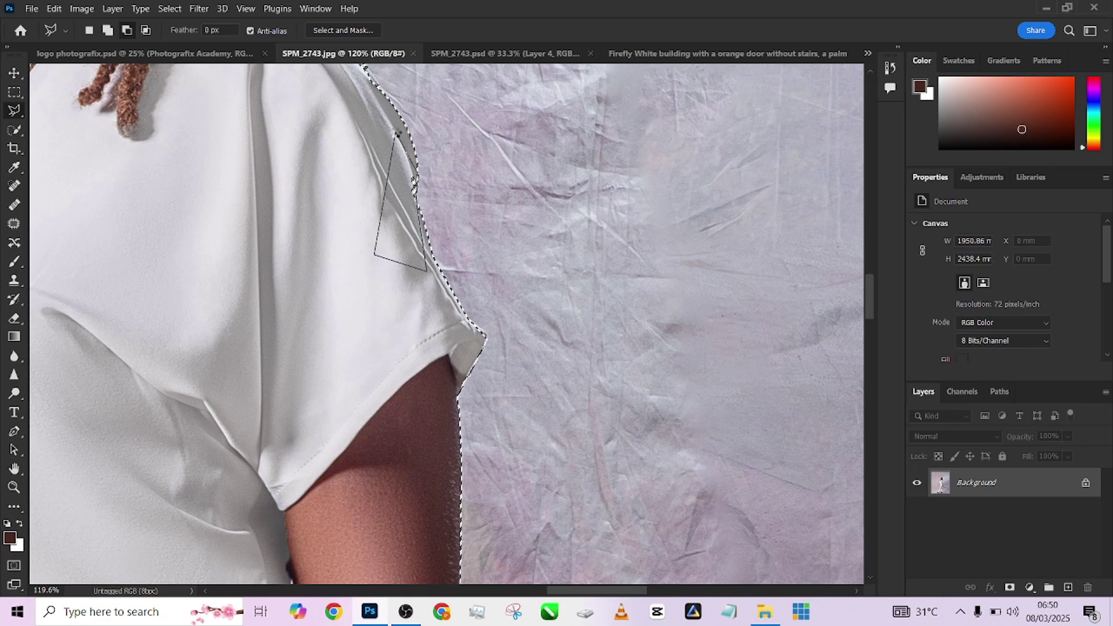
{"action": "double_click", "coordinate": [400, 139]}
{"action": "scroll", "coordinate": [410, 181], "scroll_direction": "down", "scroll_amount": 3}
{"action": "scroll", "coordinate": [436, 239], "scroll_direction": "down", "scroll_amount": 3}
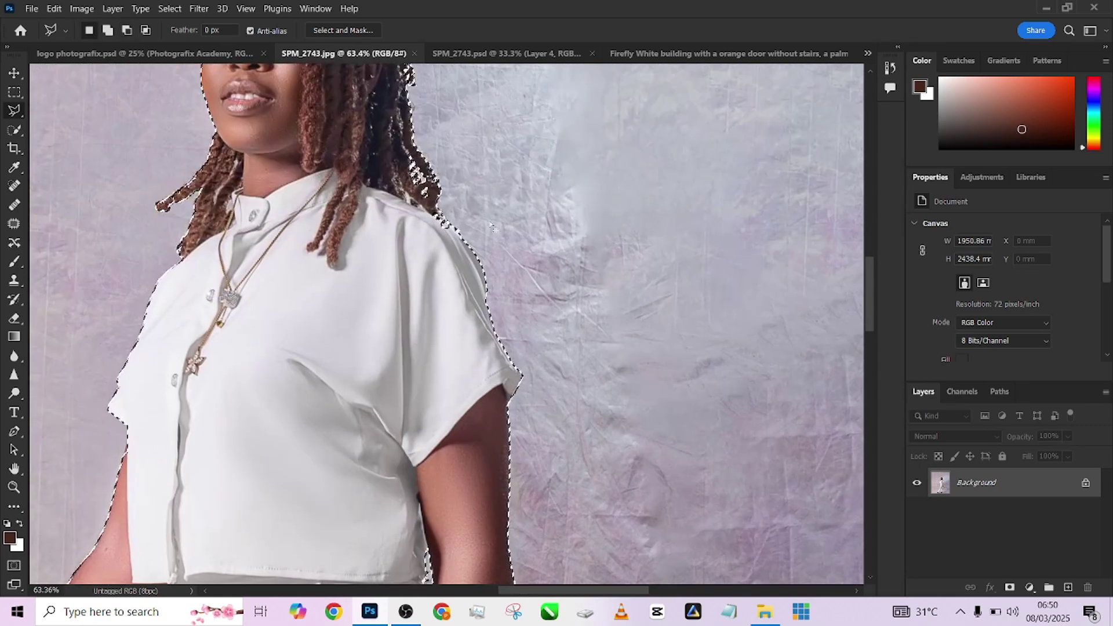
Step: Subtract the missed shoulder area just below the hair ends from the backdrop selection
{"action": "scroll", "coordinate": [444, 249], "scroll_direction": "up", "scroll_amount": 4}
{"action": "left_click", "coordinate": [404, 210], "text": "shift"}
{"action": "left_click", "coordinate": [374, 190]}
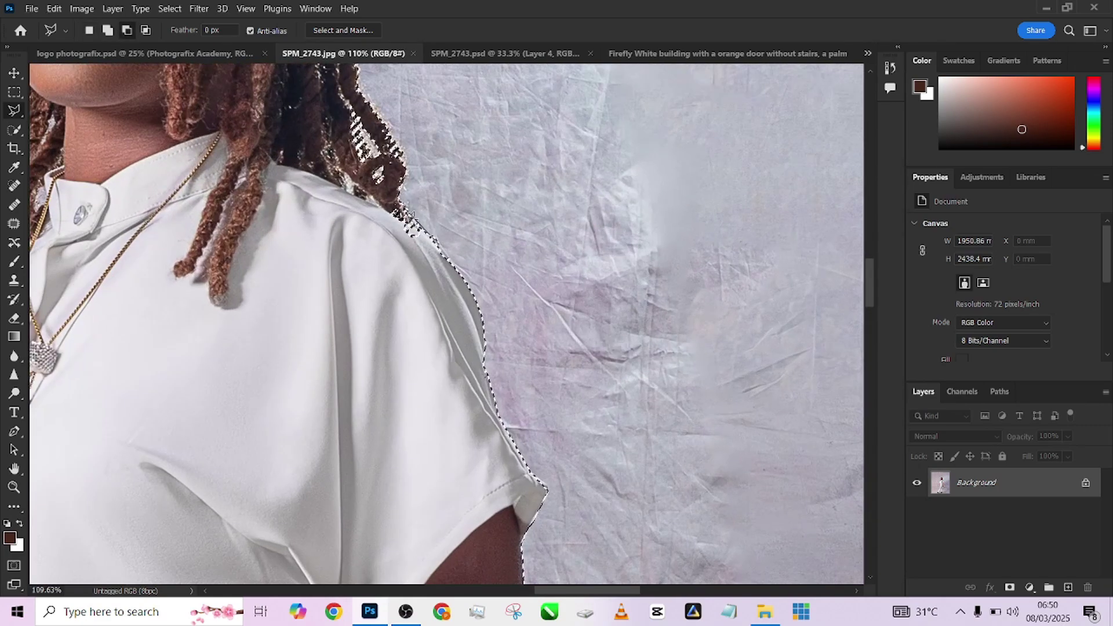
{"action": "double_click", "coordinate": [428, 283]}
{"action": "scroll", "coordinate": [429, 283], "scroll_direction": "down", "scroll_amount": 5}
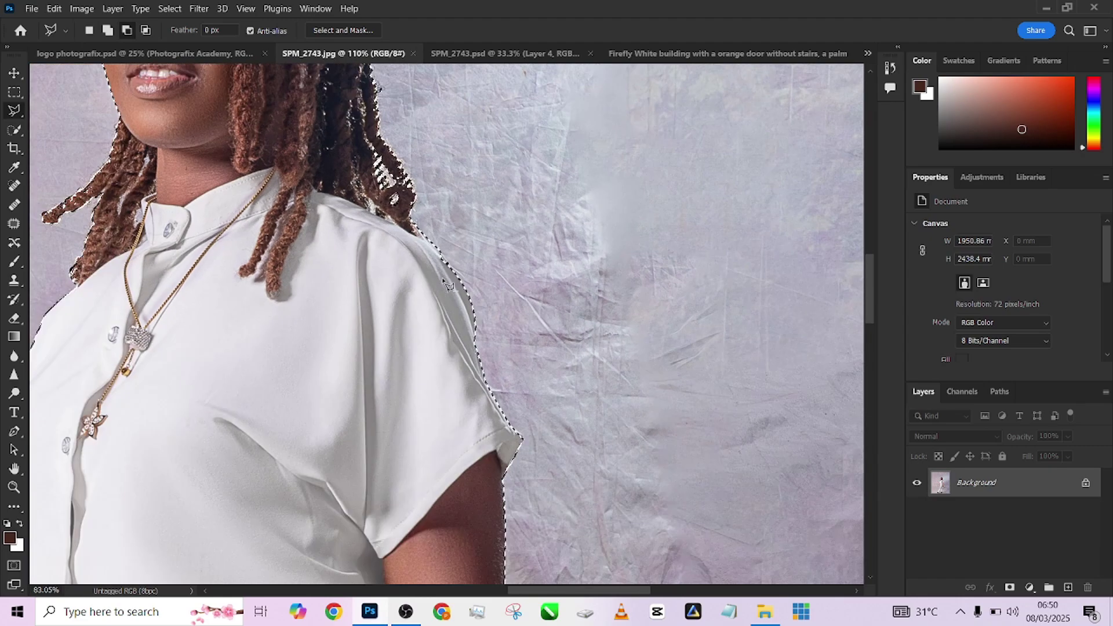
Step: Correct the selection around the front shoe so its outline follows the gold heel and trouser hem
{"action": "scroll", "coordinate": [423, 202], "scroll_direction": "down", "scroll_amount": 10}
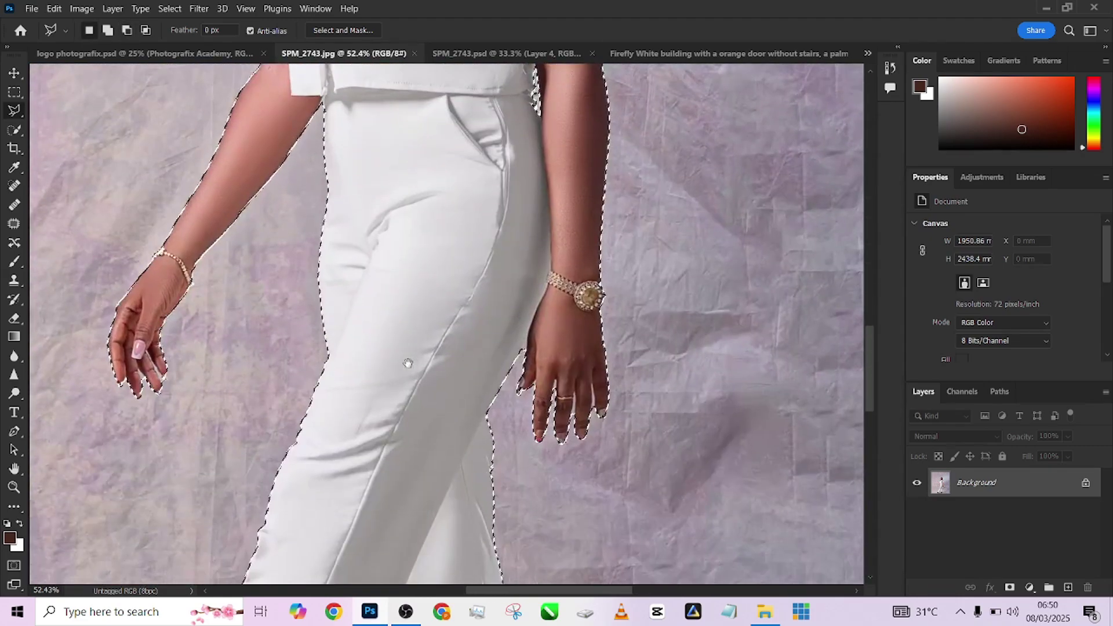
{"action": "scroll", "coordinate": [440, 168], "scroll_direction": "down", "scroll_amount": 4}
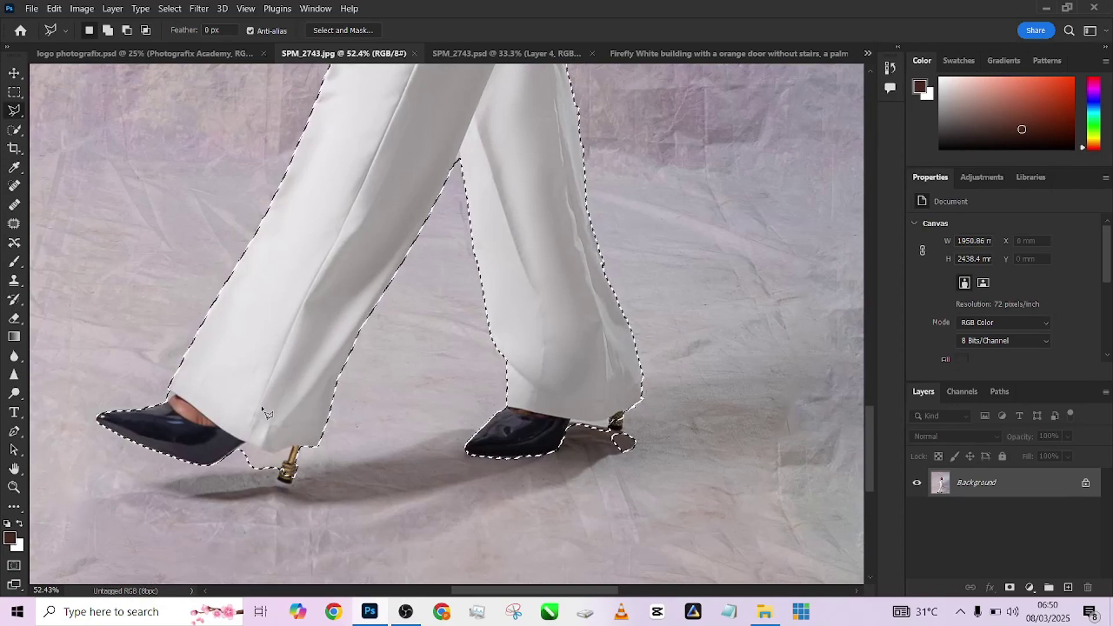
{"action": "scroll", "coordinate": [268, 405], "scroll_direction": "up", "scroll_amount": 3}
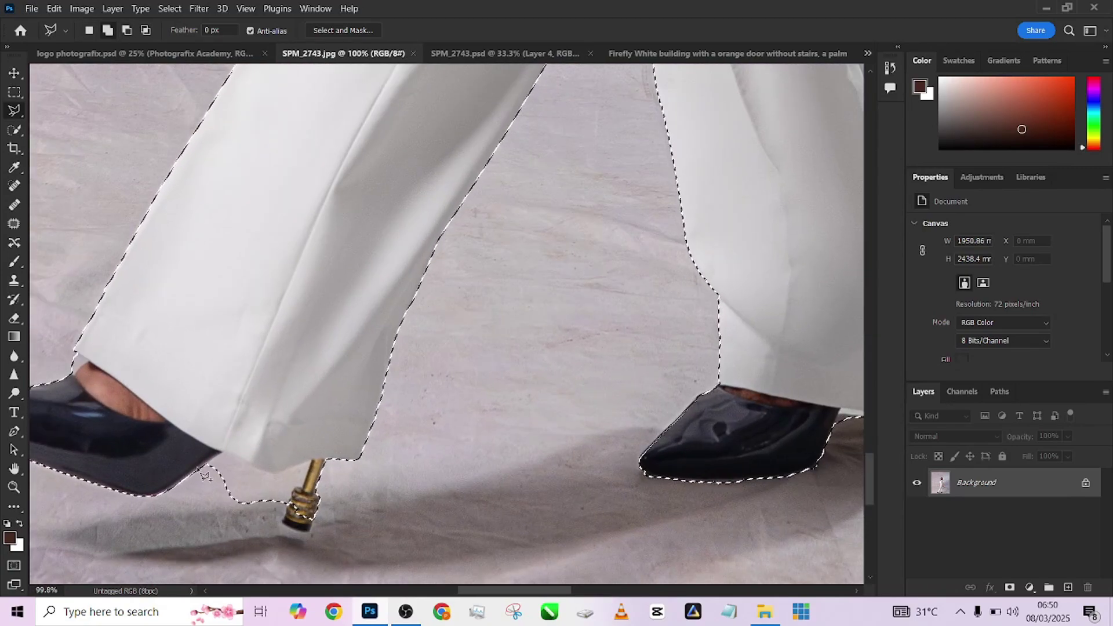
{"action": "left_click", "coordinate": [227, 463]}
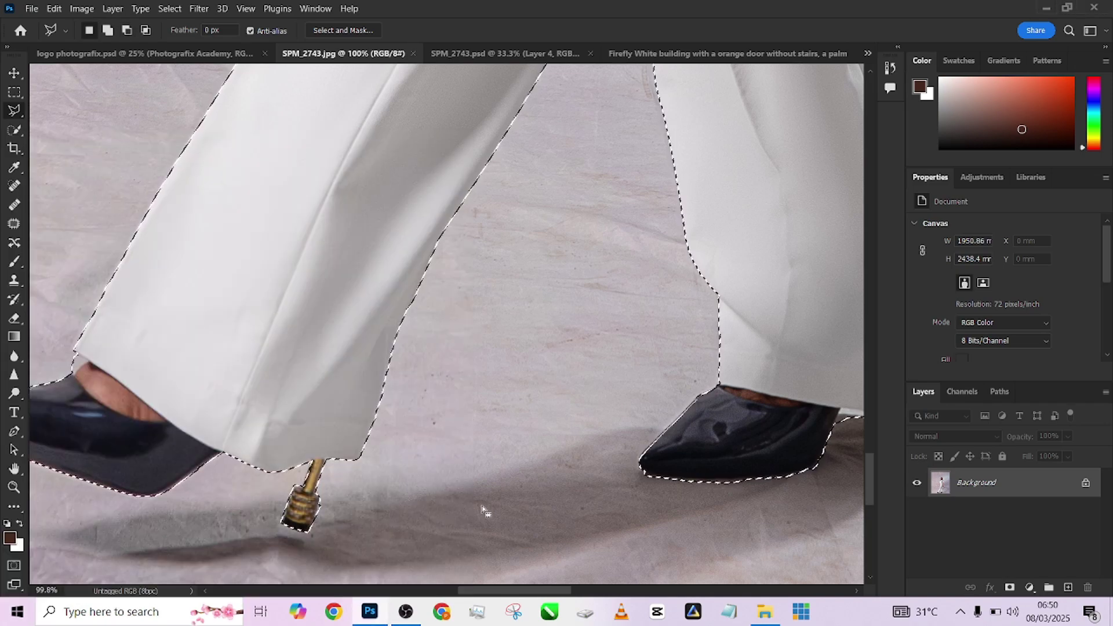
Step: Add the stray shadow patch below the rear shoe's heel to the backdrop selection
{"action": "scroll", "coordinate": [499, 498], "scroll_direction": "down", "scroll_amount": 3}
{"action": "scroll", "coordinate": [510, 490], "scroll_direction": "up", "scroll_amount": 3}
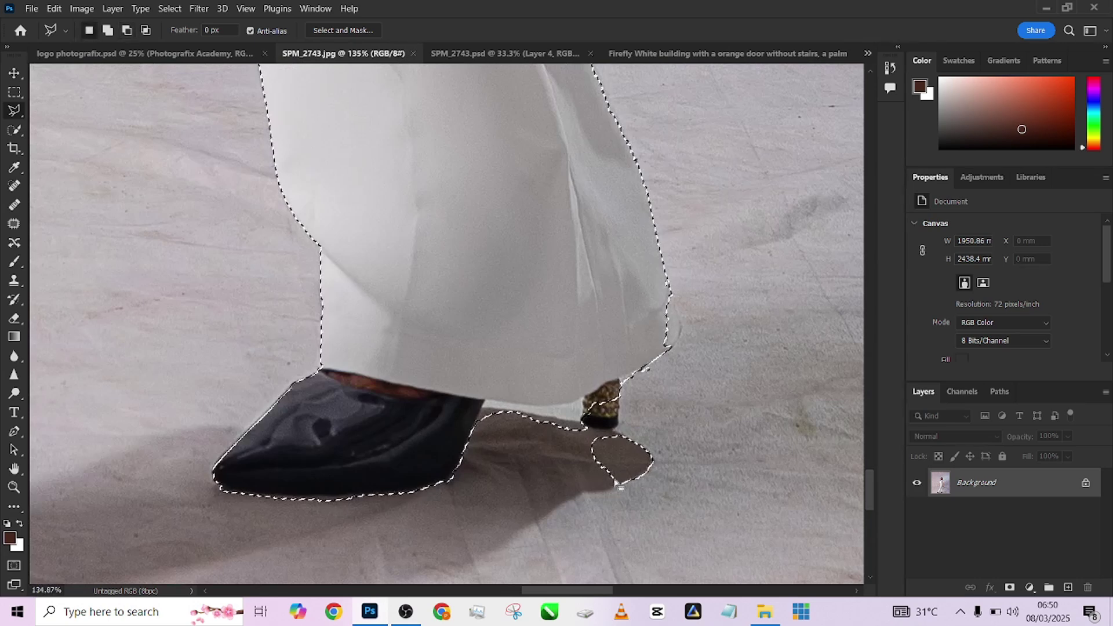
{"action": "left_click", "coordinate": [569, 464], "text": "shift"}
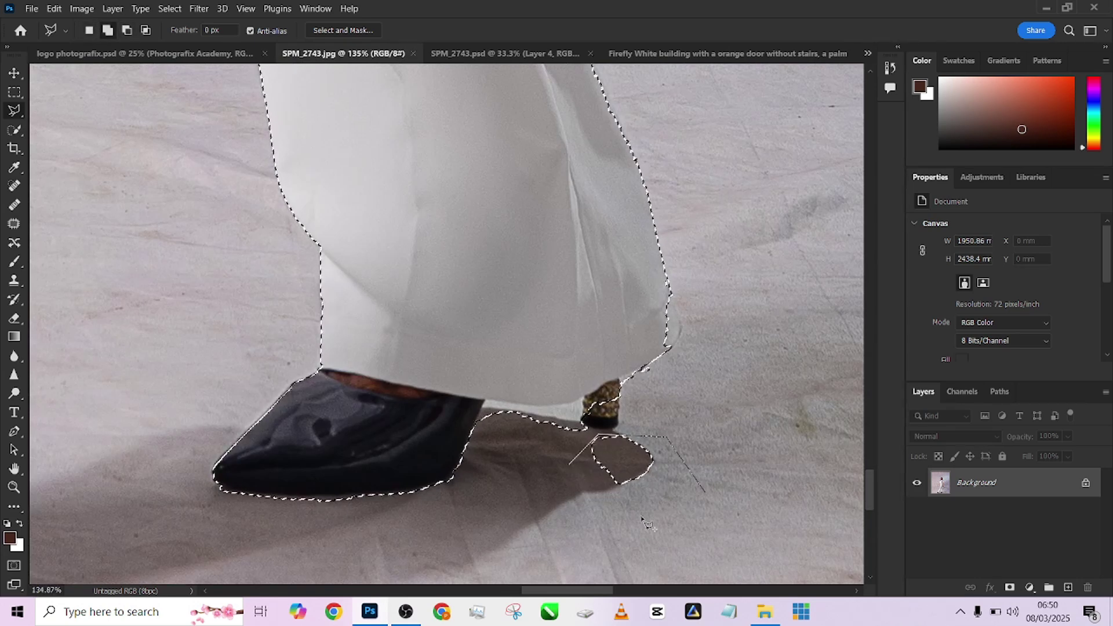
{"action": "key", "text": "Escape"}
Step: Subtract the rear shoe's gold heel from the backdrop selection by tracing its edges
{"action": "left_click", "coordinate": [583, 418], "text": "alt"}
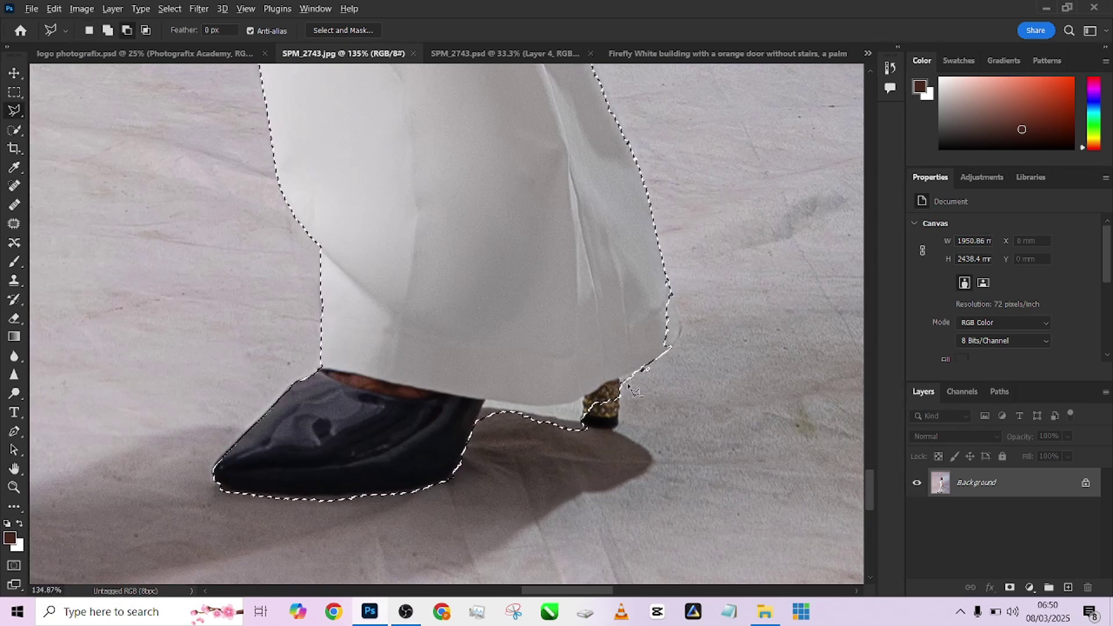
{"action": "left_click", "coordinate": [620, 387]}
{"action": "left_click", "coordinate": [617, 428]}
{"action": "left_click", "coordinate": [583, 431]}
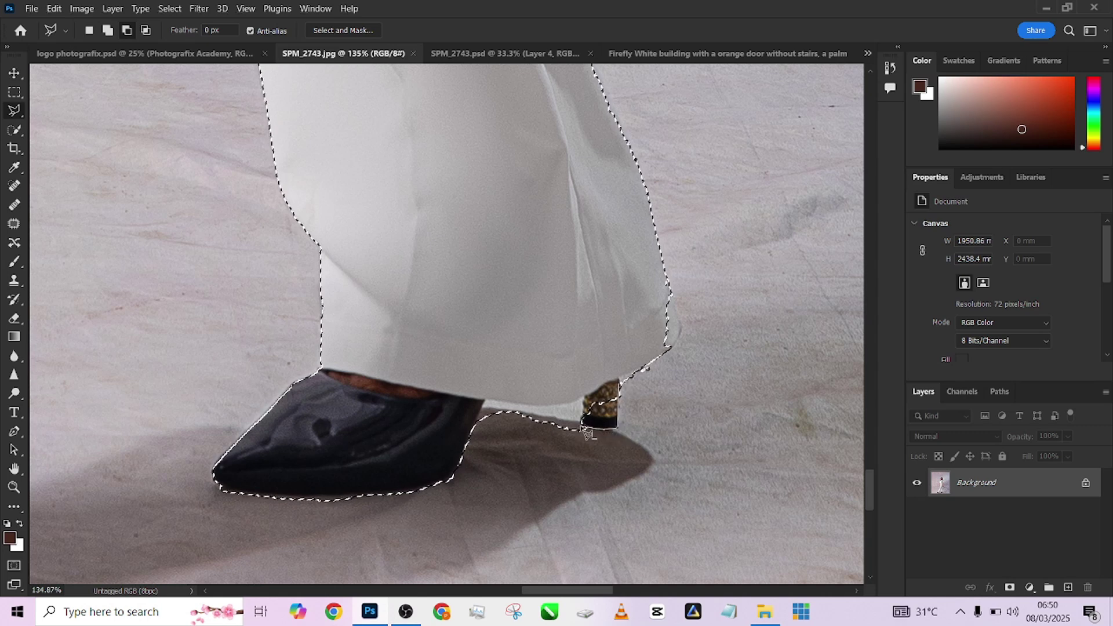
{"action": "key", "text": "ctrl+z"}
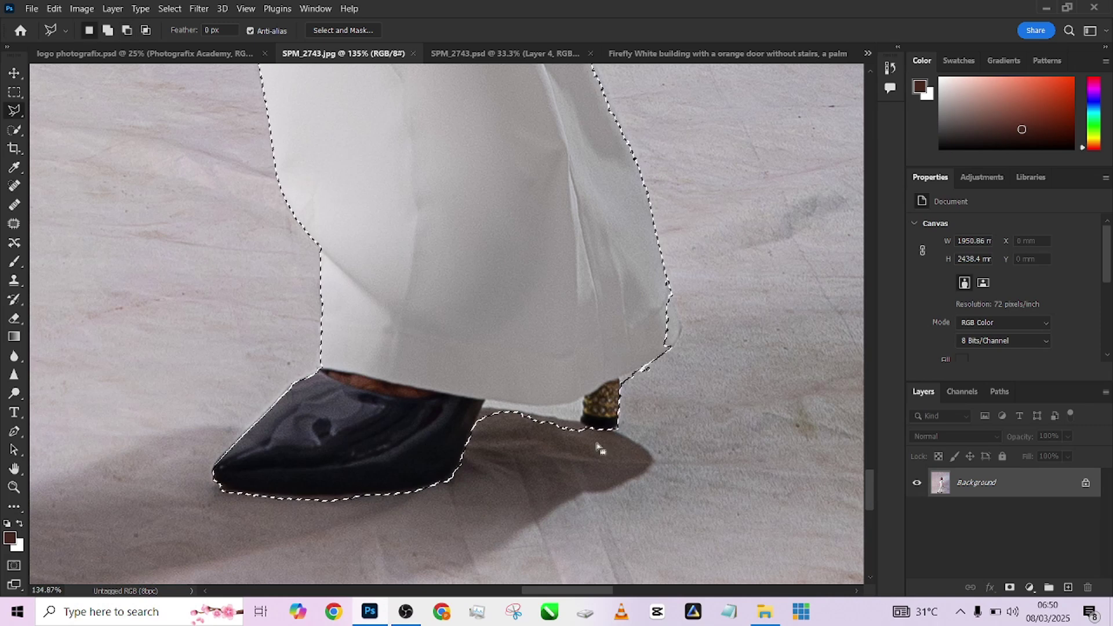
Step: Add the floor gap between the rear shoe and its heel, beneath the trouser hem, to the backdrop selection
{"action": "left_click", "coordinate": [486, 400]}
{"action": "left_click", "coordinate": [524, 403]}
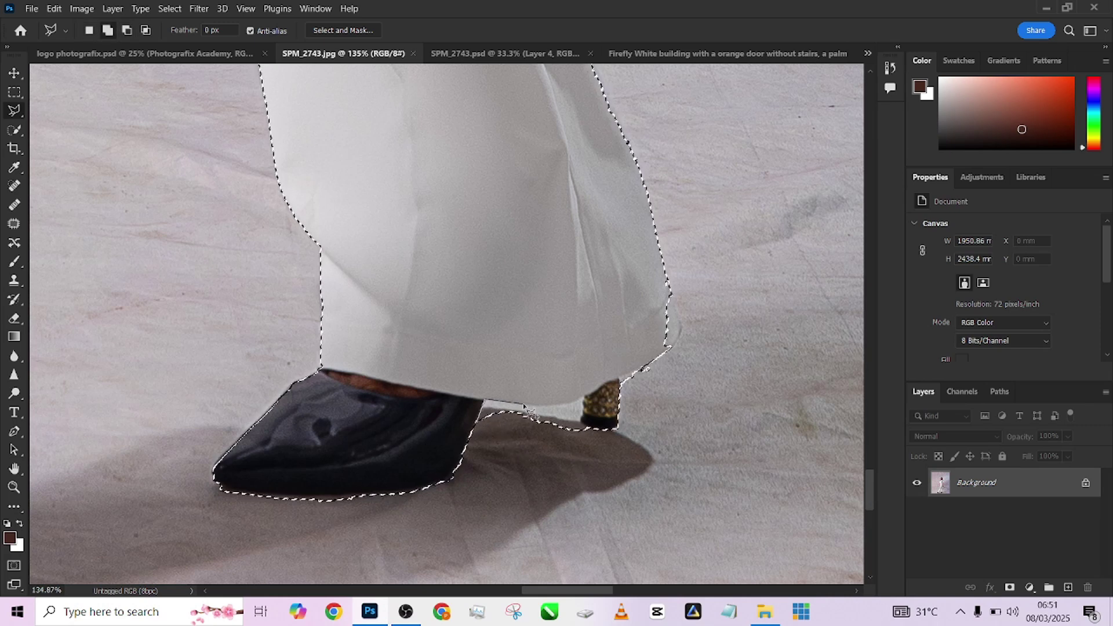
{"action": "left_click", "coordinate": [584, 396]}
{"action": "left_click", "coordinate": [582, 469]}
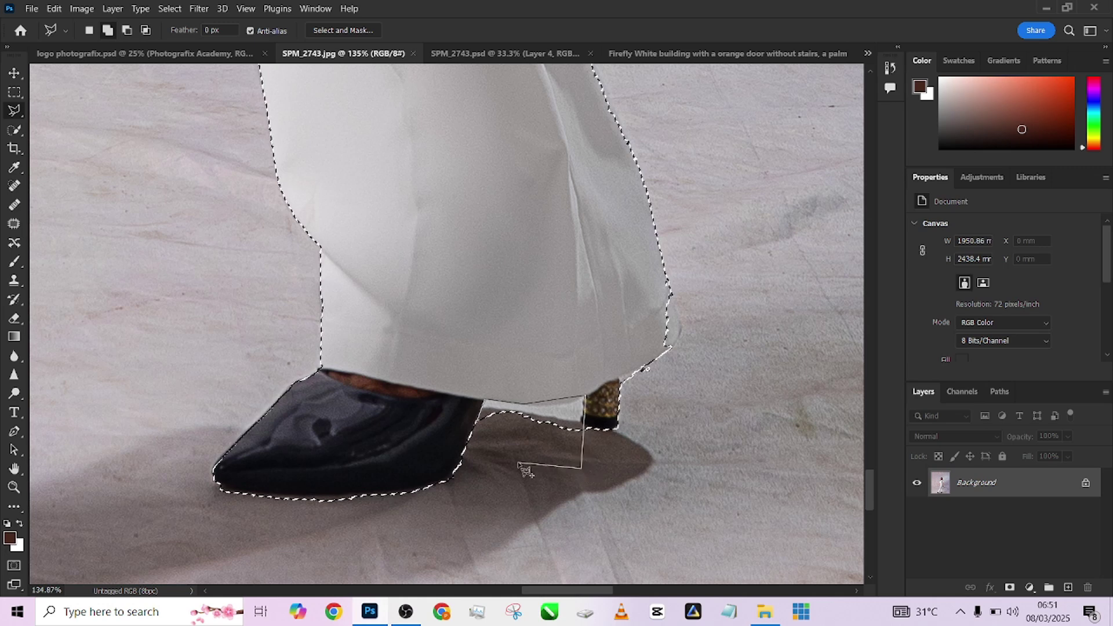
{"action": "double_click", "coordinate": [513, 459]}
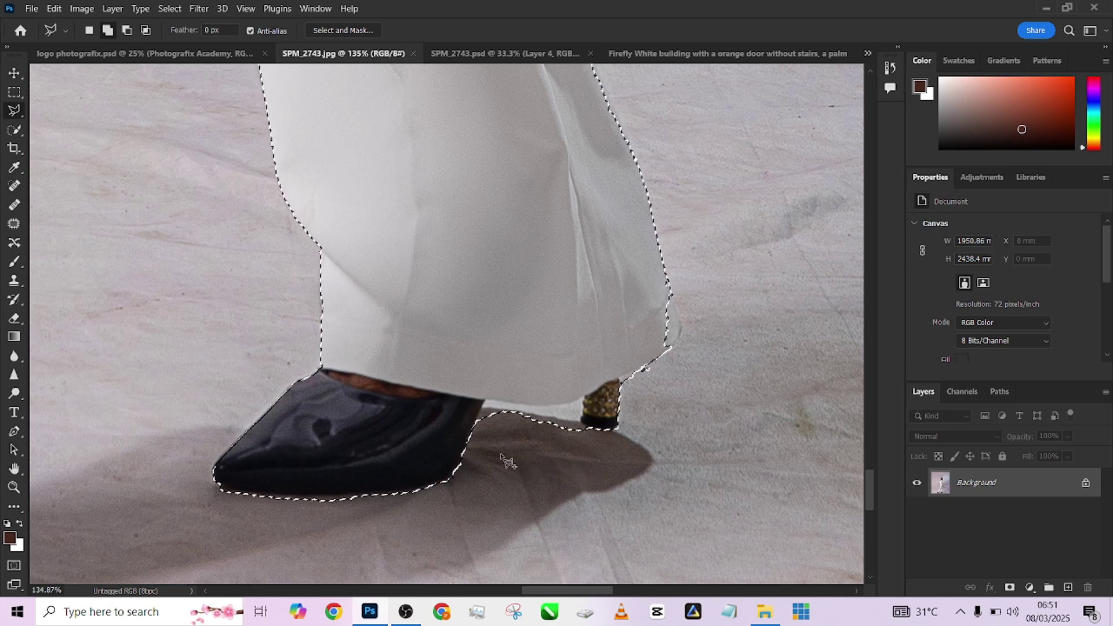
Step: Subtract the trouser hem's outer corner above the rear heel from the backdrop selection by tracing its edge
{"action": "left_click", "coordinate": [670, 294]}
{"action": "left_click", "coordinate": [681, 333]}
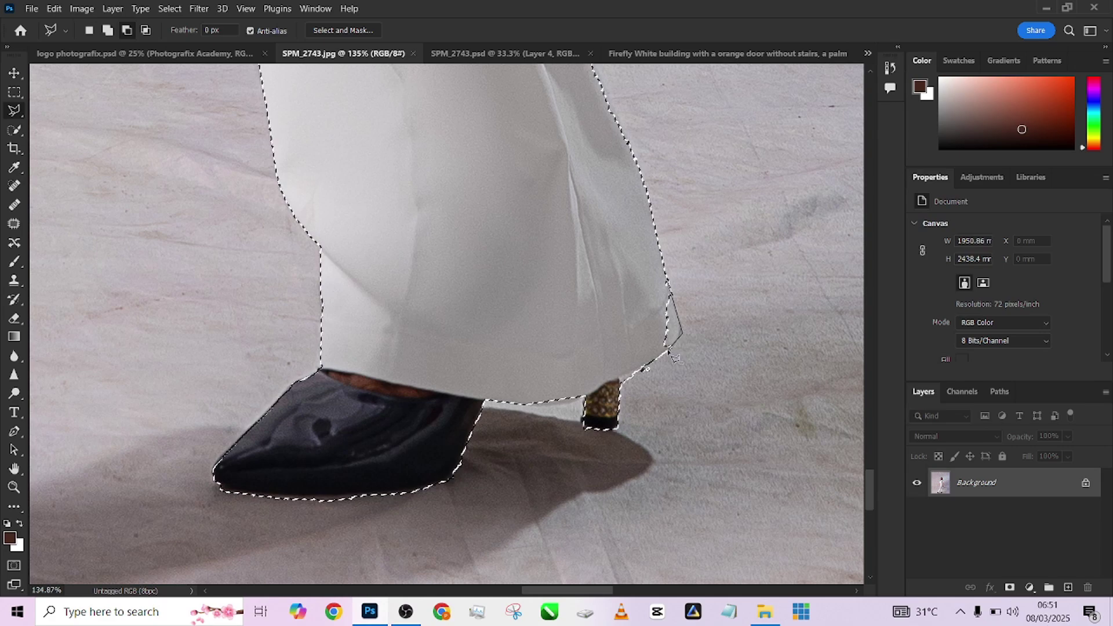
{"action": "left_click", "coordinate": [619, 381]}
{"action": "left_click", "coordinate": [556, 348]}
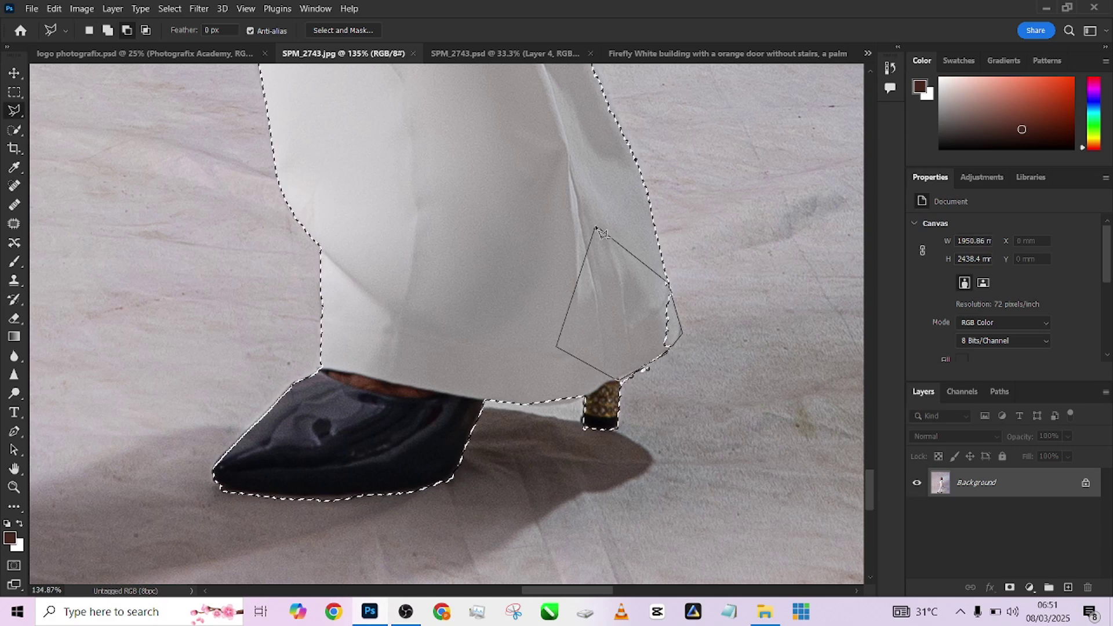
{"action": "double_click", "coordinate": [597, 229]}
Step: Duplicate the Background layer and invert the selection so it covers the woman instead of the backdrop
{"action": "scroll", "coordinate": [597, 230], "scroll_direction": "down", "scroll_amount": 6}
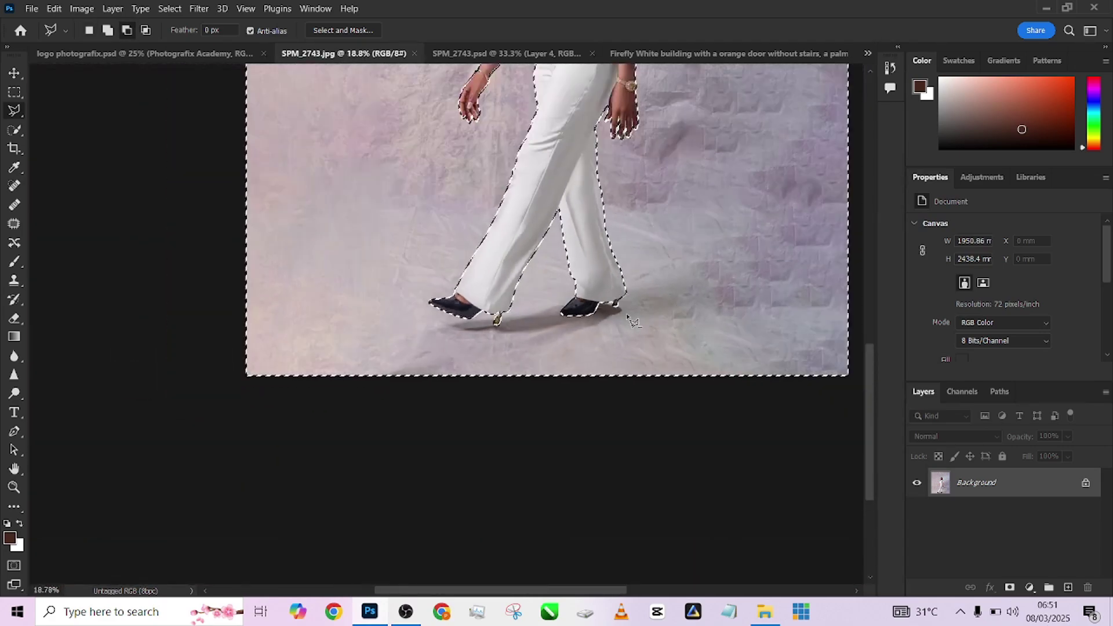
{"action": "scroll", "coordinate": [632, 321], "scroll_direction": "down", "scroll_amount": 3}
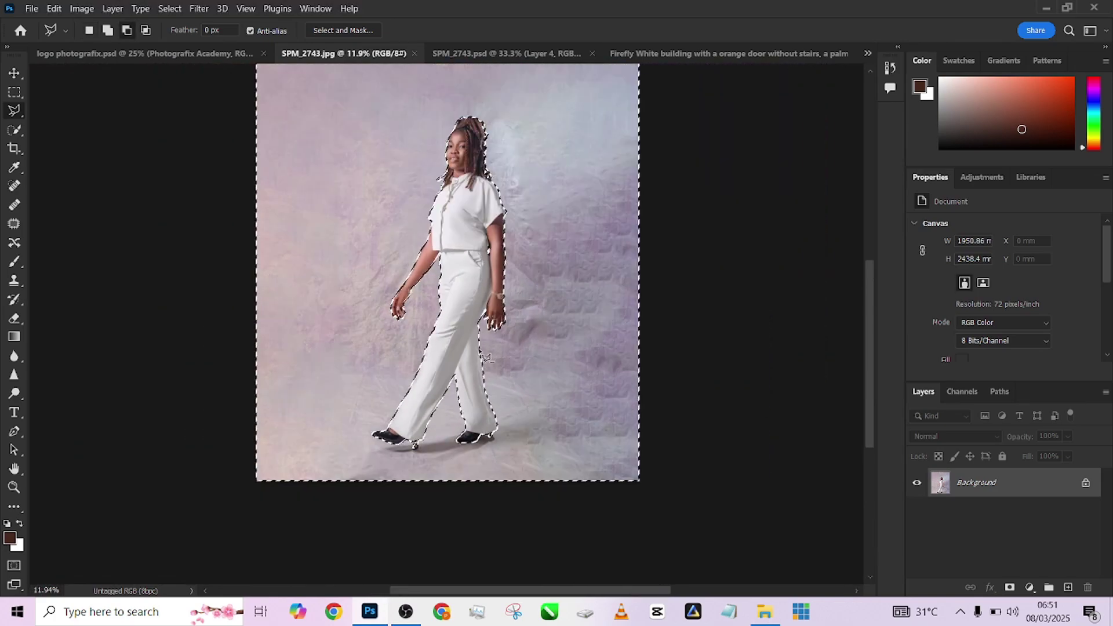
{"action": "scroll", "coordinate": [485, 357], "scroll_direction": "down", "scroll_amount": 1}
{"action": "scroll", "coordinate": [512, 299], "scroll_direction": "up", "scroll_amount": 2}
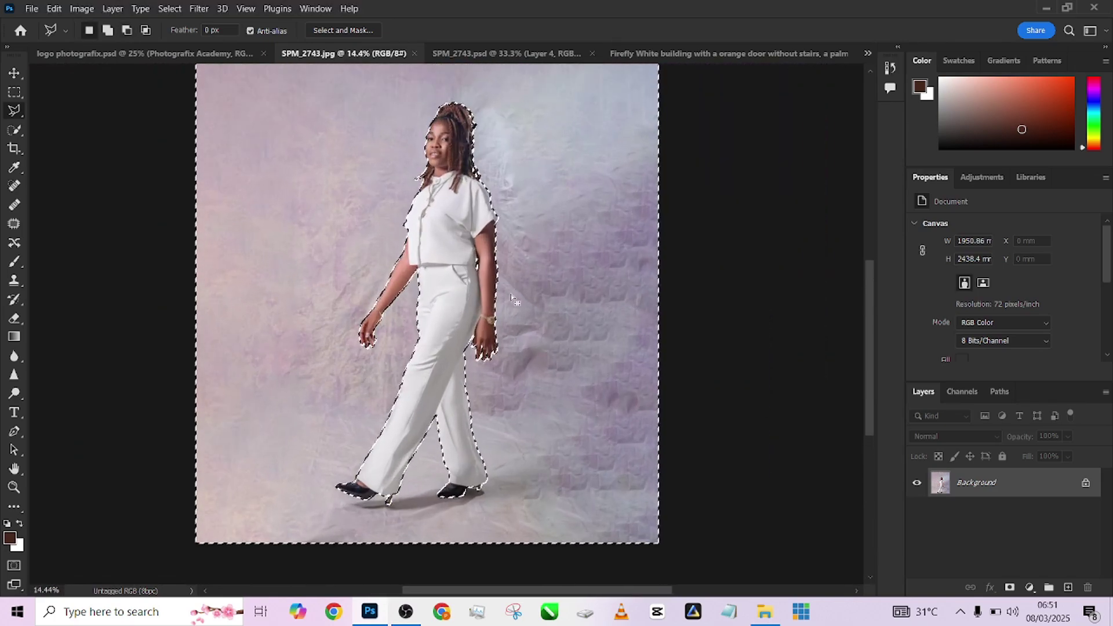
{"action": "scroll", "coordinate": [650, 423], "scroll_direction": "down", "scroll_amount": 2}
{"action": "left_click_drag", "start_coordinate": [1026, 488], "coordinate": [1067, 587]}
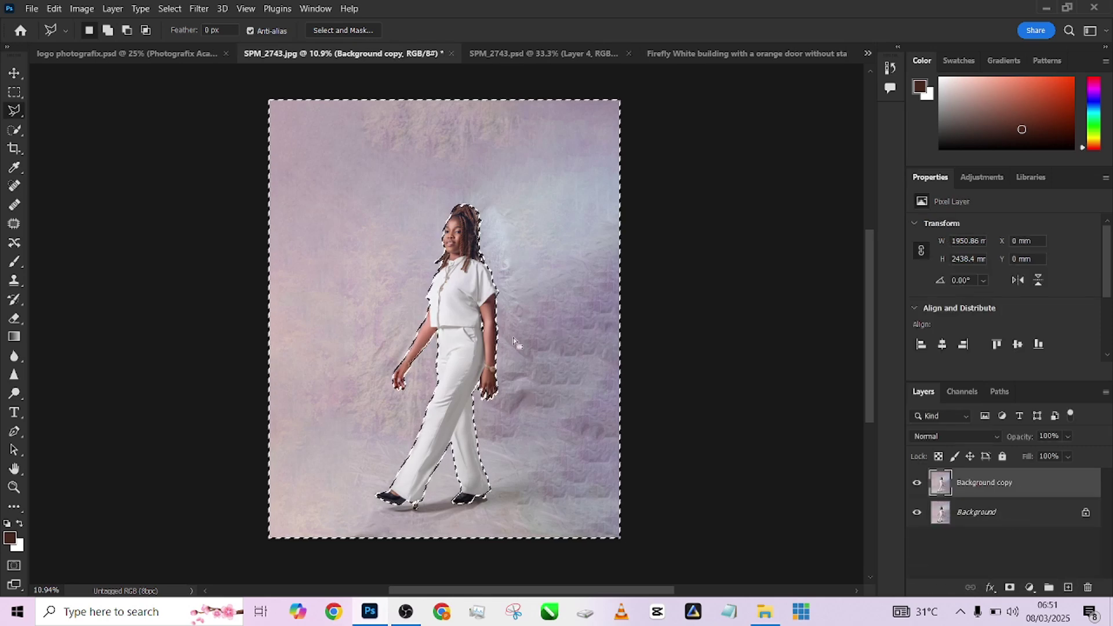
{"action": "right_click", "coordinate": [483, 351]}
{"action": "left_click", "coordinate": [584, 86]}
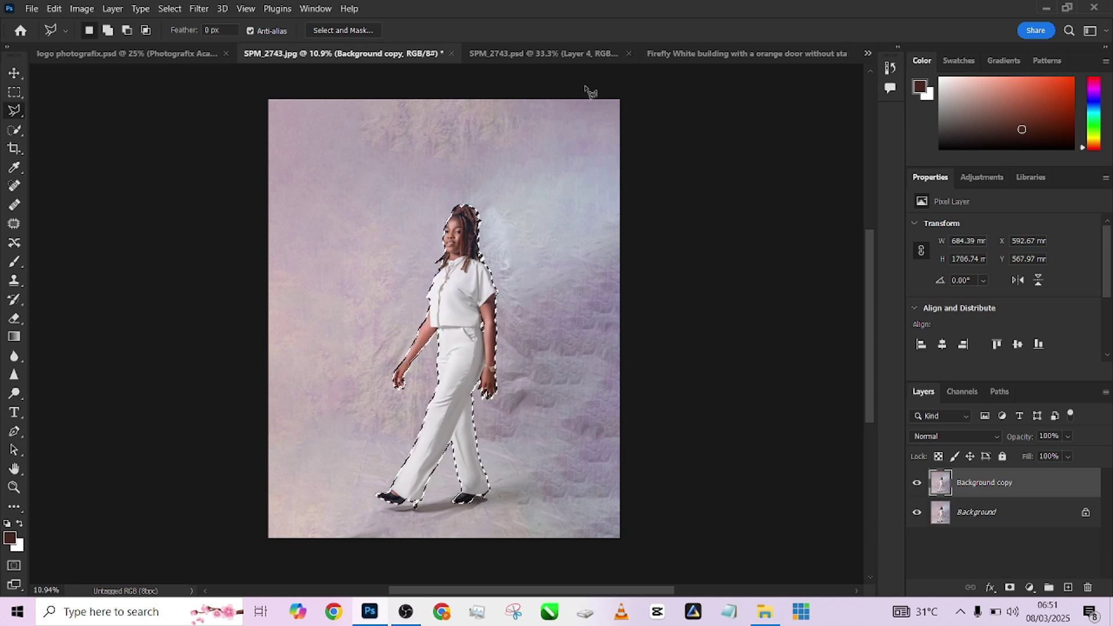
Step: Copy the selected woman to a new layer and check that layer and the duplicated background each in isolation
{"action": "right_click", "coordinate": [508, 249]}
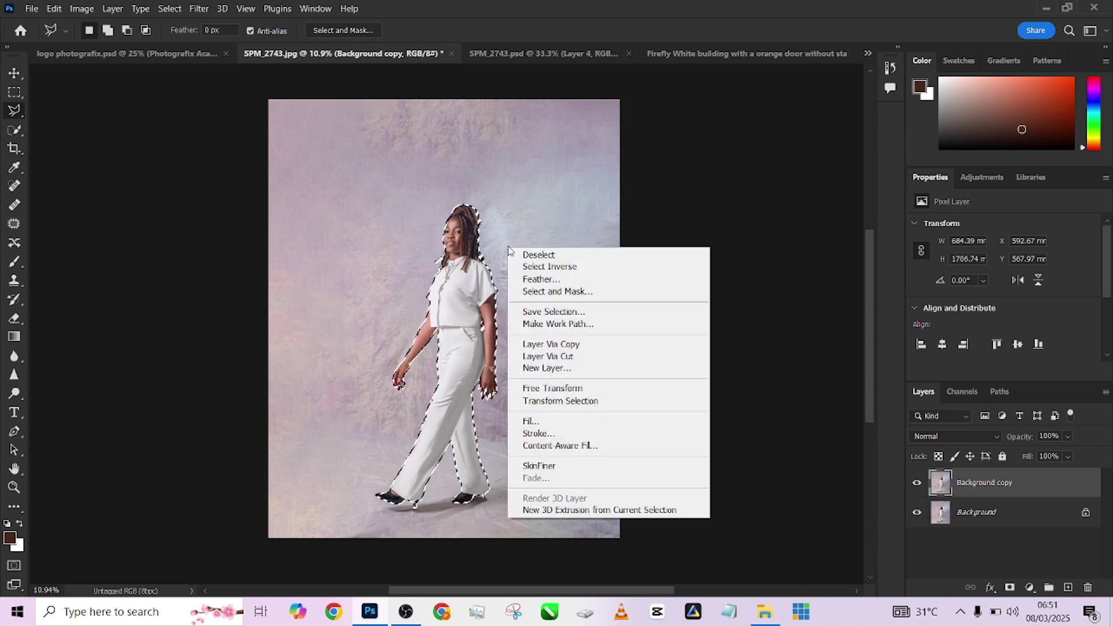
{"action": "left_click", "coordinate": [573, 344]}
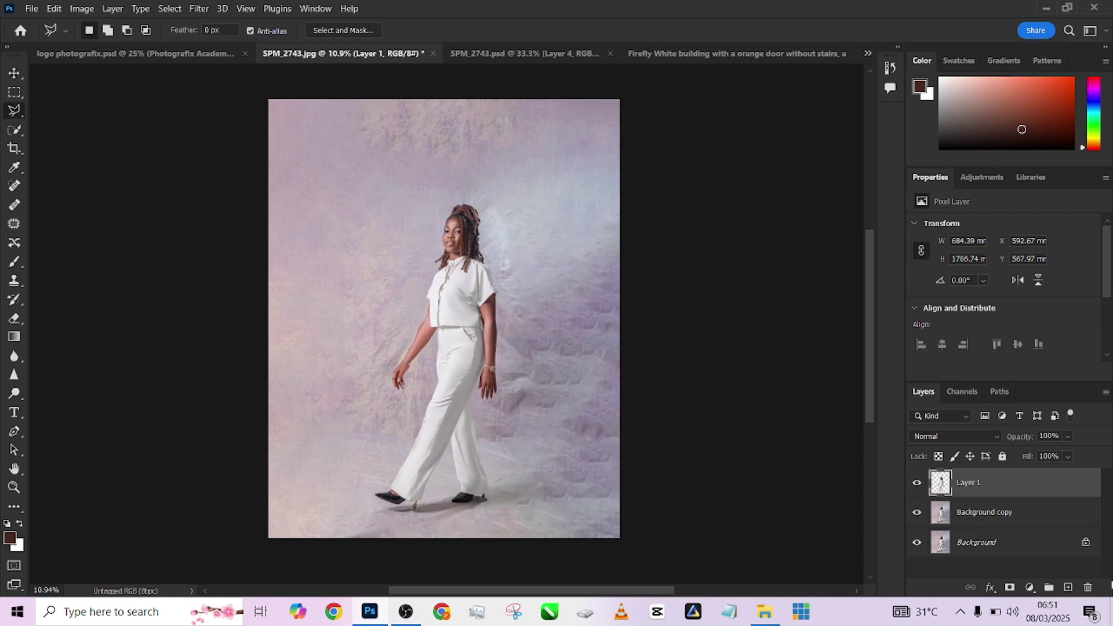
{"action": "left_click", "coordinate": [916, 484], "text": "alt"}
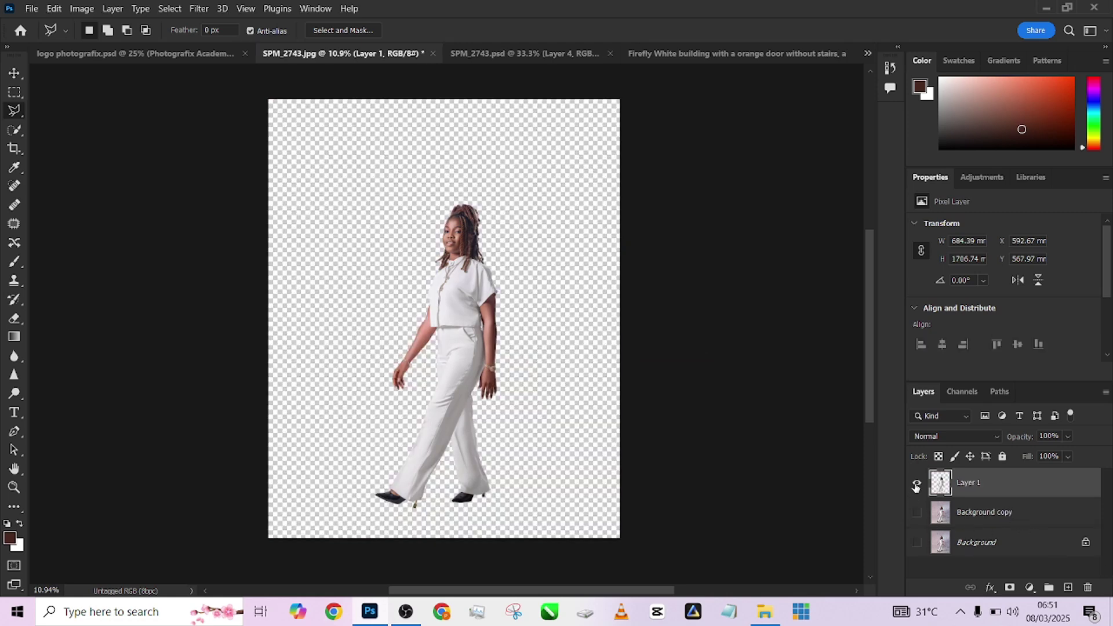
{"action": "left_click", "coordinate": [915, 485], "text": "alt"}
{"action": "left_click", "coordinate": [916, 513], "text": "alt"}
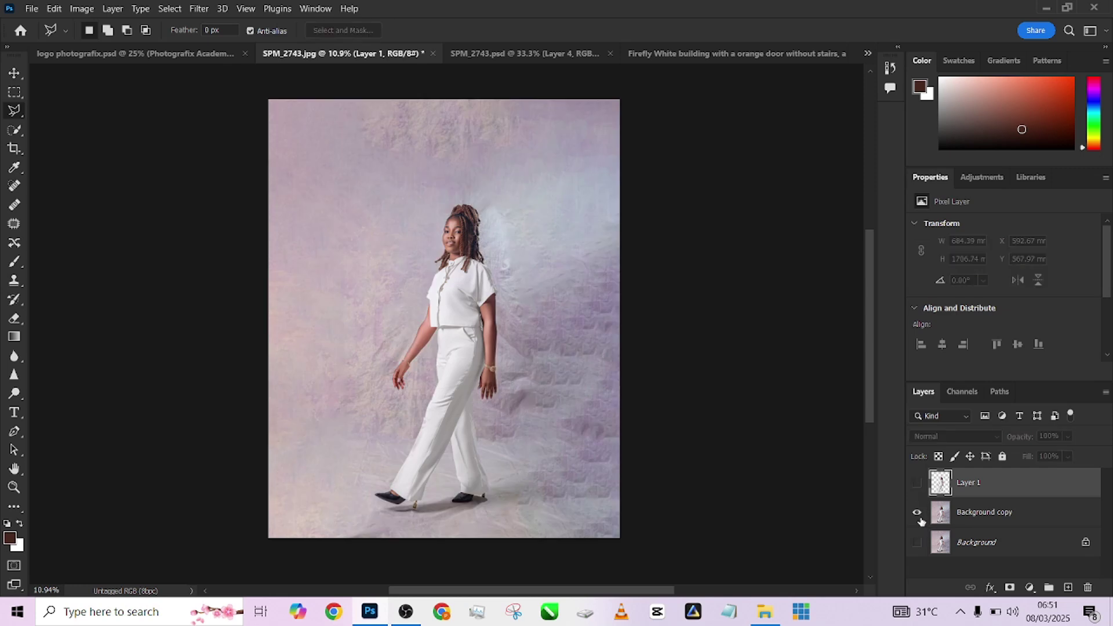
{"action": "left_click", "coordinate": [916, 514], "text": "alt"}
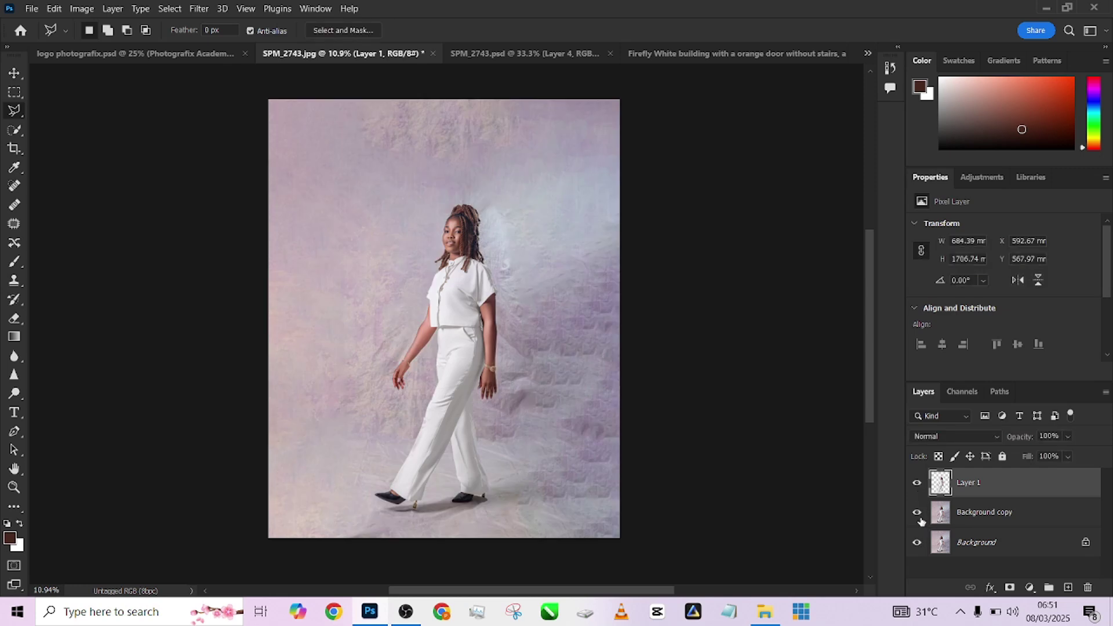
Step: Load the cutout layer's outline as a selection on the Background copy layer and expand it by 15 pixels
{"action": "left_click", "coordinate": [945, 489], "text": "ctrl"}
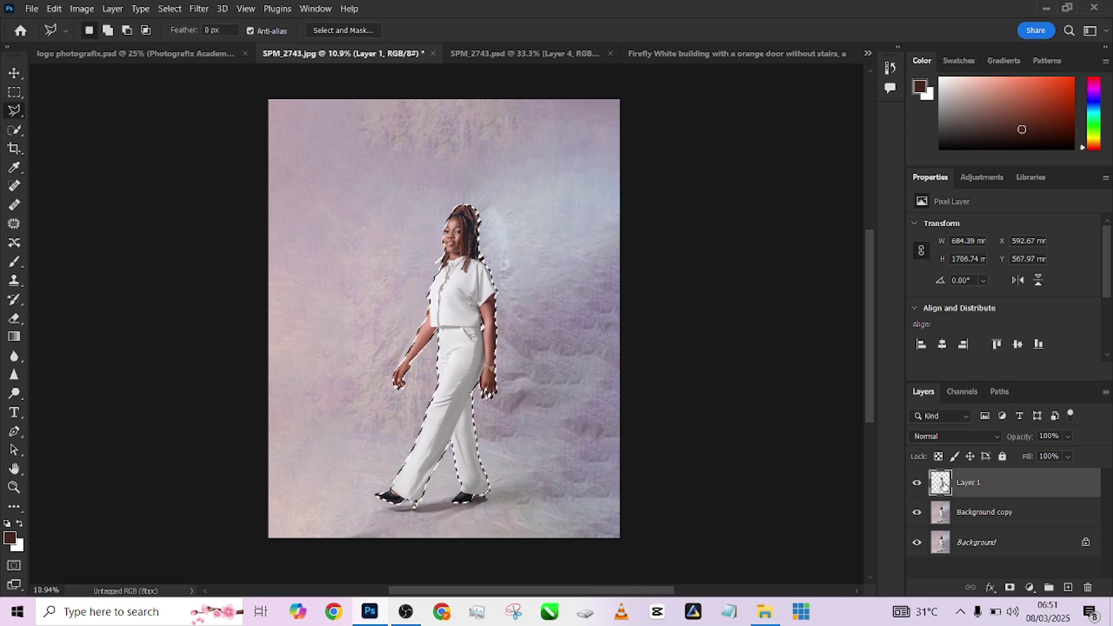
{"action": "left_click", "coordinate": [999, 521]}
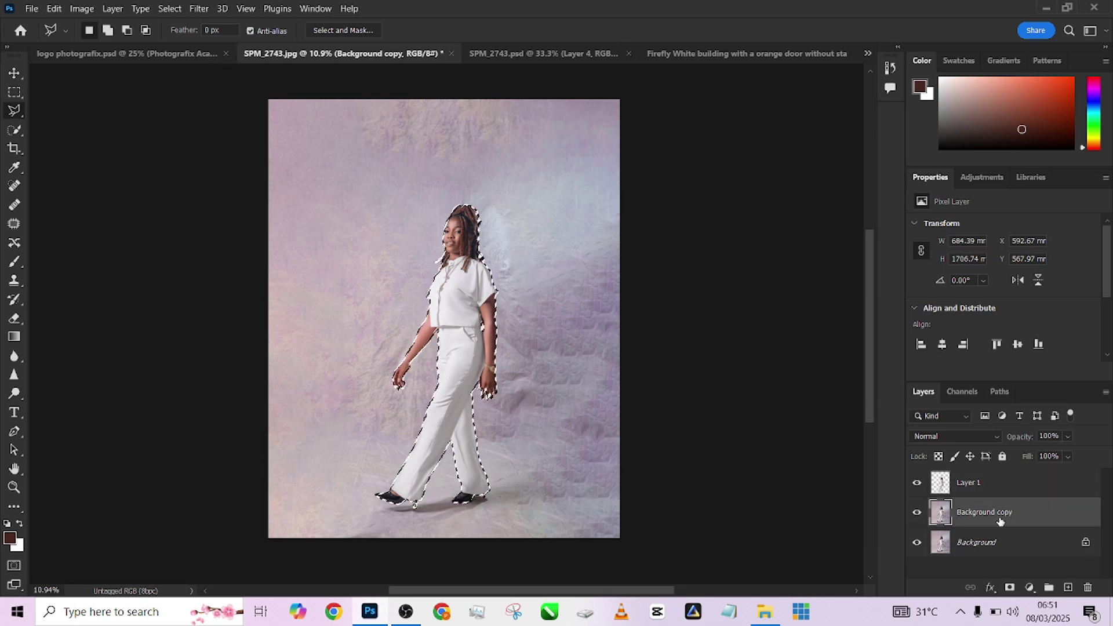
{"action": "left_click", "coordinate": [163, 9]}
{"action": "mouse_move", "coordinate": [233, 217]}
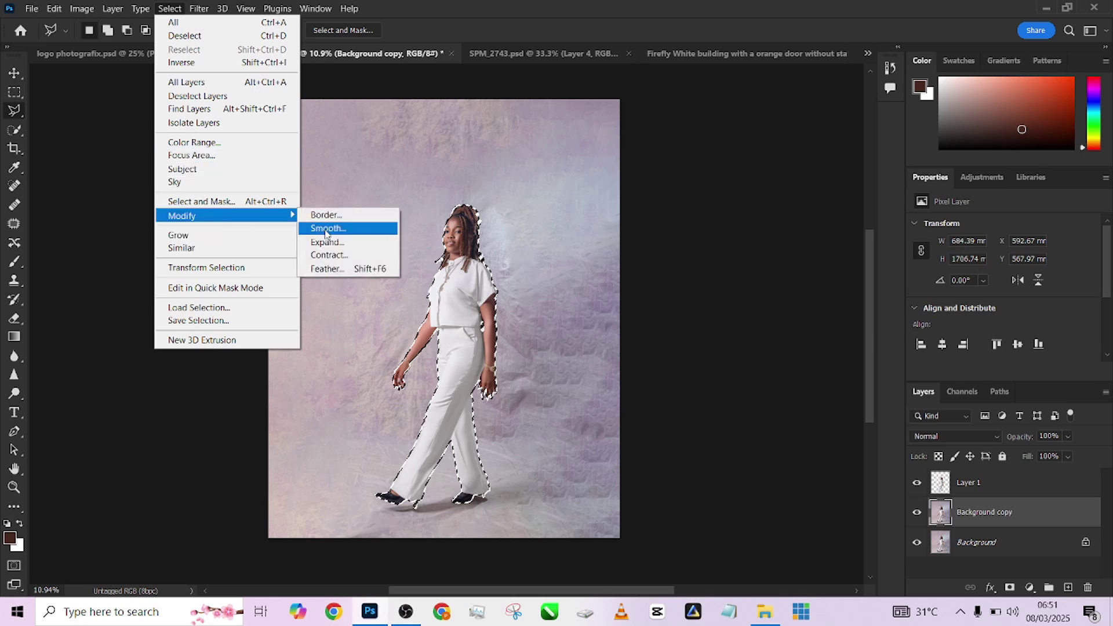
{"action": "left_click", "coordinate": [328, 243]}
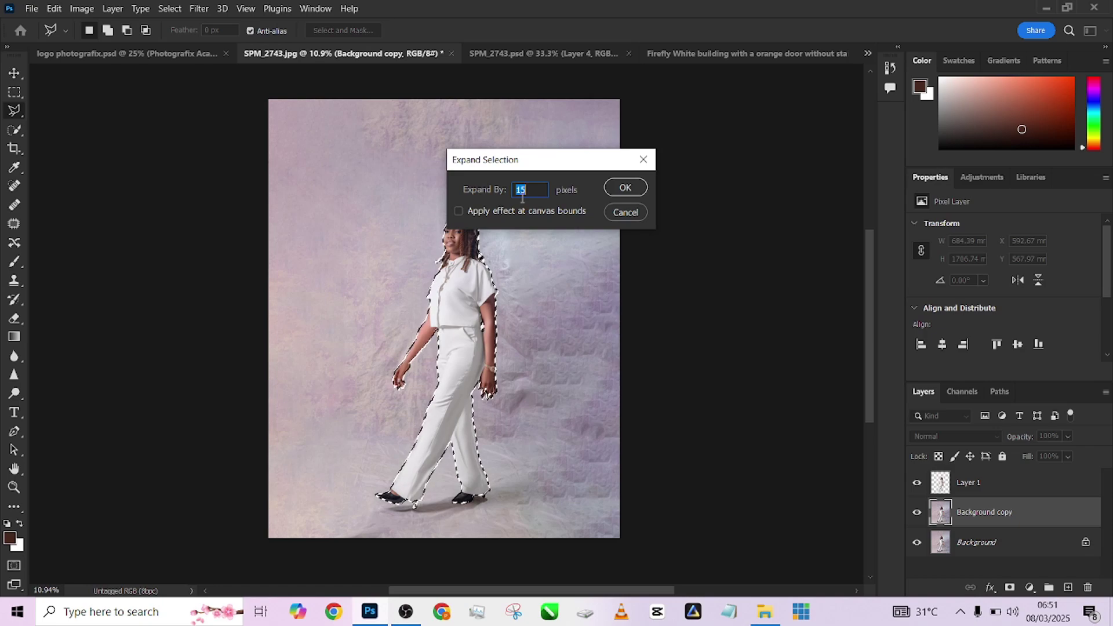
{"action": "key", "text": "Return"}
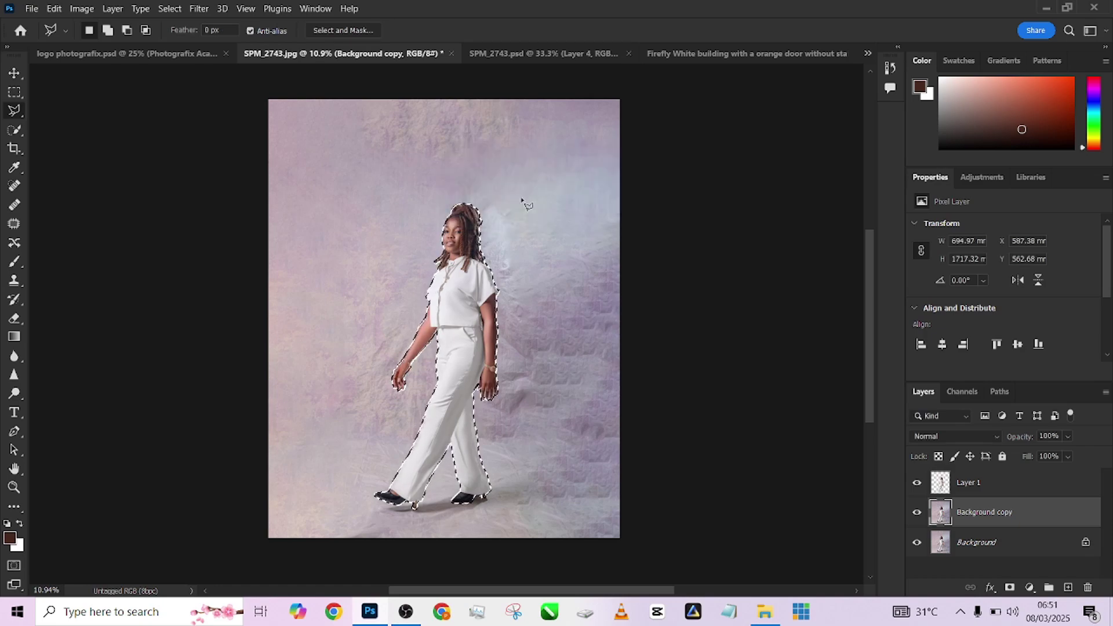
Step: Fill the expanded selection on the Background copy layer with Content-Aware at 100% opacity, and deselect
{"action": "scroll", "coordinate": [481, 325], "scroll_direction": "up", "scroll_amount": 5}
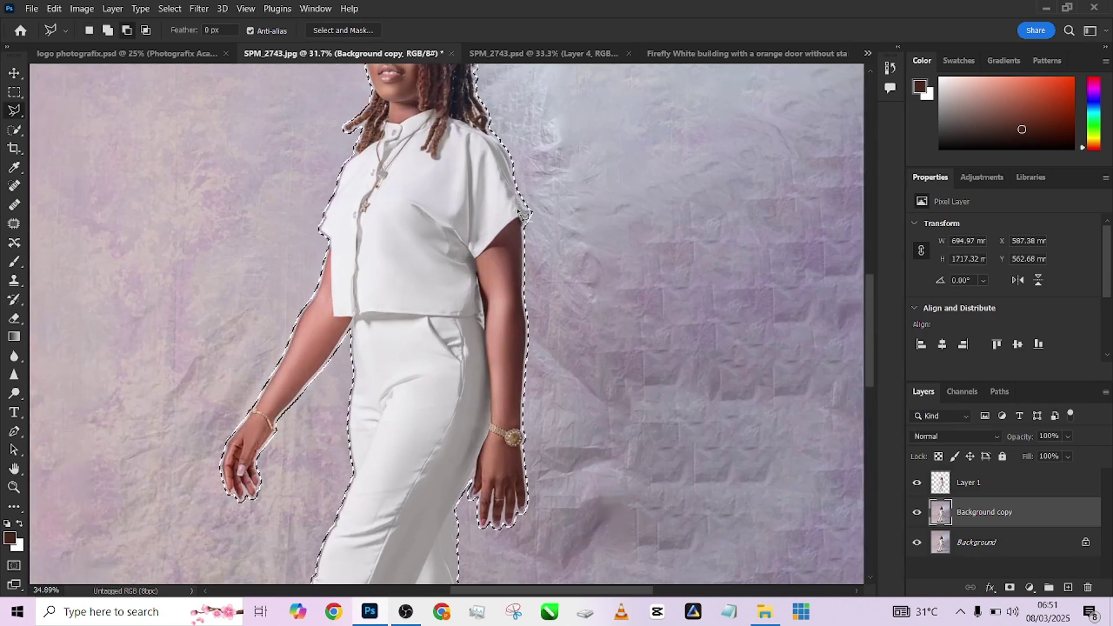
{"action": "scroll", "coordinate": [523, 215], "scroll_direction": "down", "scroll_amount": 1}
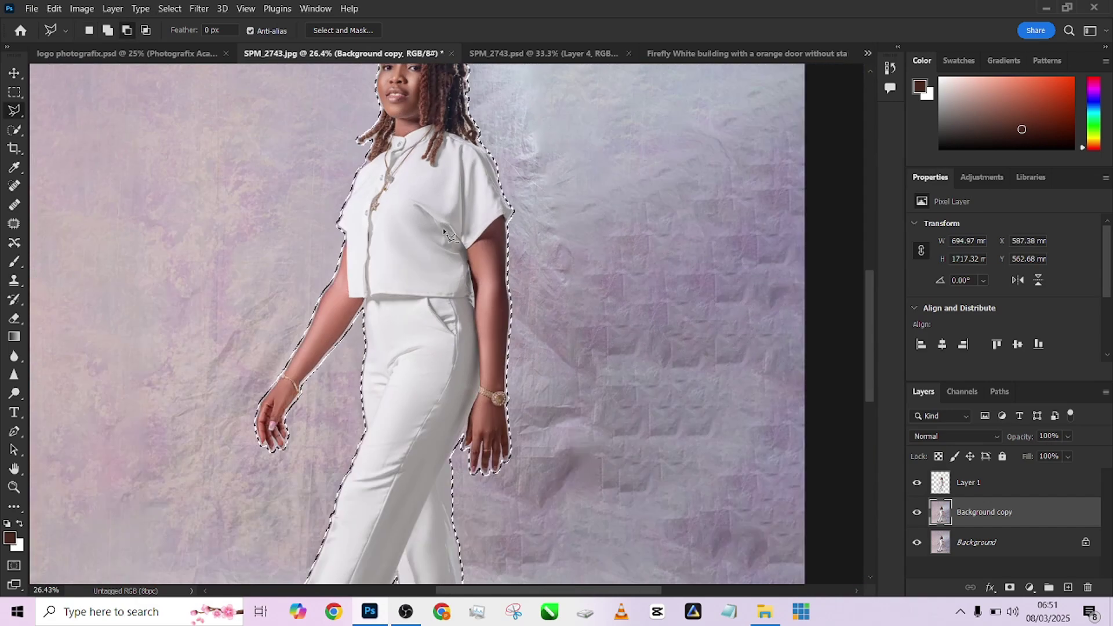
{"action": "scroll", "coordinate": [444, 232], "scroll_direction": "down", "scroll_amount": 3}
{"action": "right_click", "coordinate": [446, 243]}
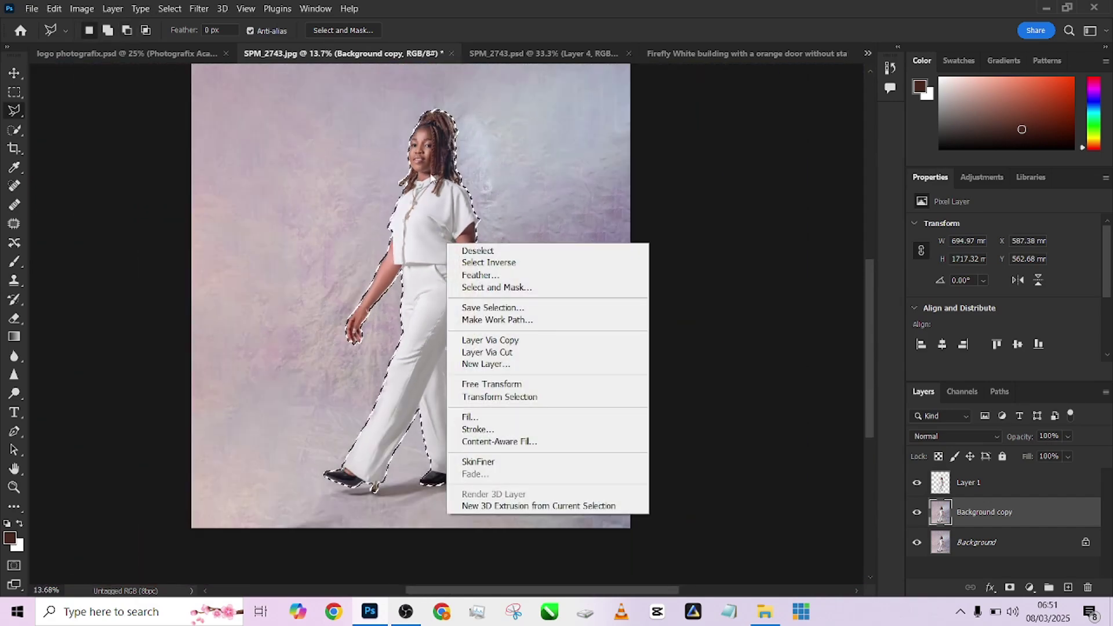
{"action": "left_click", "coordinate": [514, 416]}
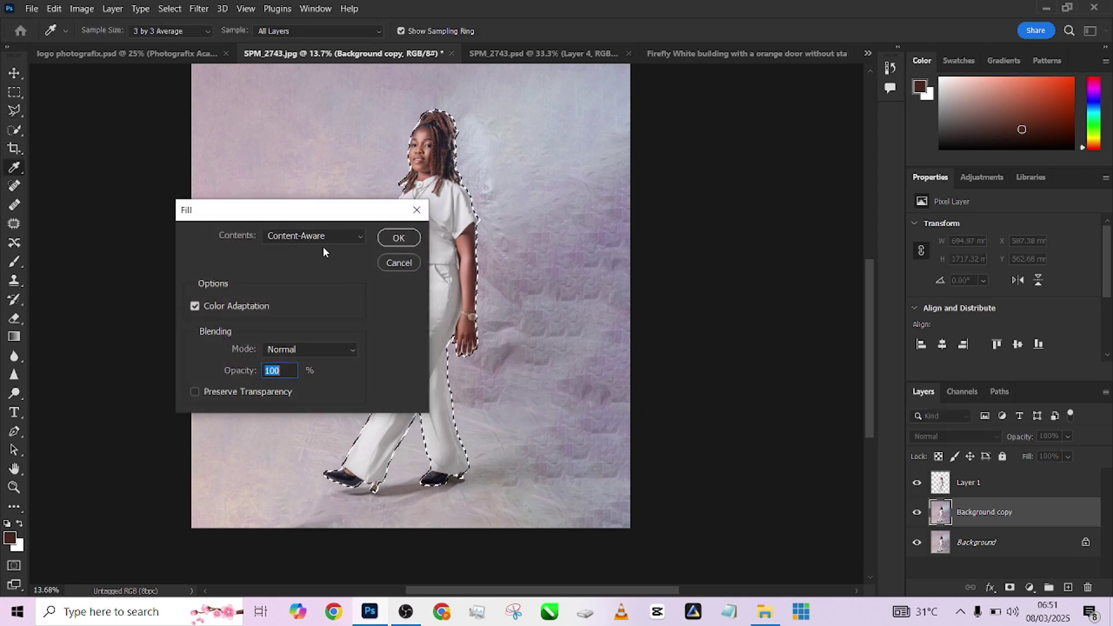
{"action": "left_click", "coordinate": [398, 238]}
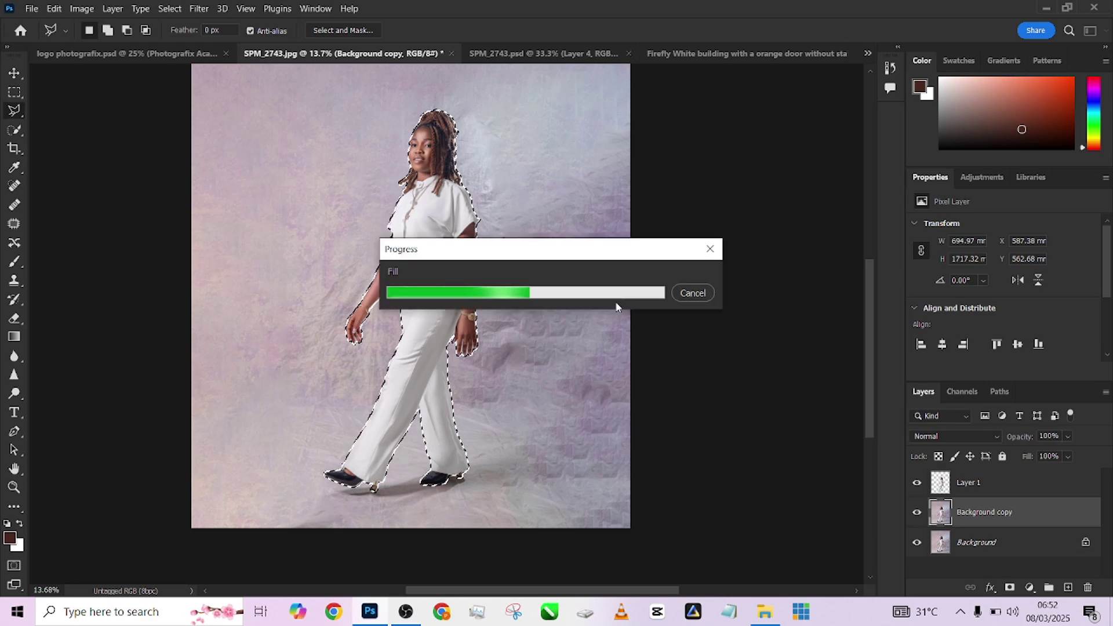
{"action": "key", "text": "ctrl+d"}
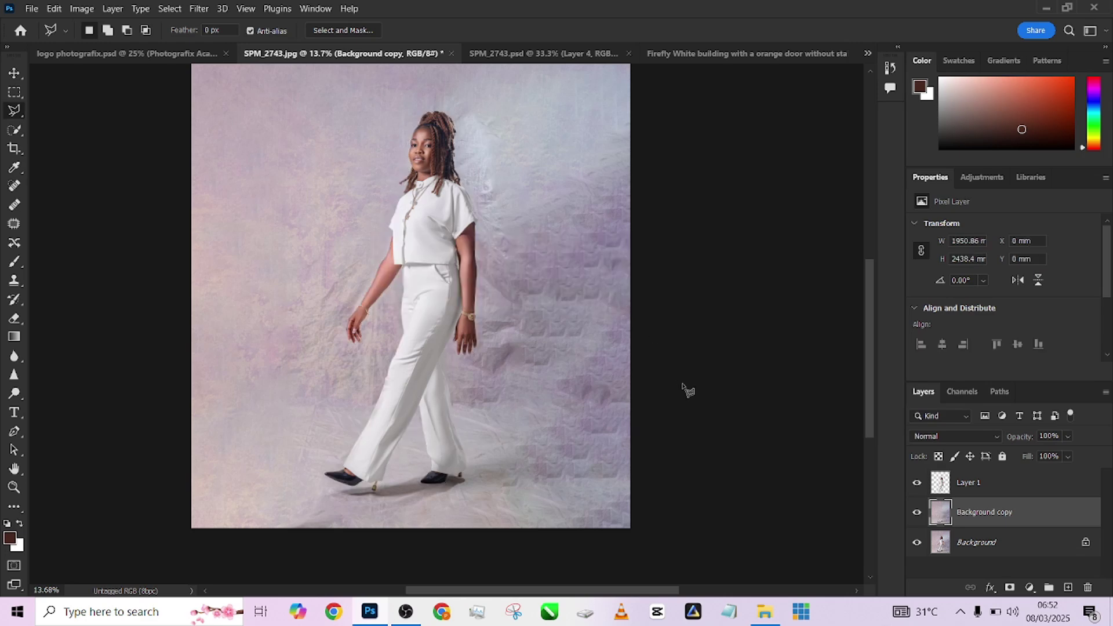
Step: Examine the filled backdrop layer and the woman's cutout layer by isolating each and comparing them with the full image
{"action": "left_click", "coordinate": [916, 514], "text": "alt"}
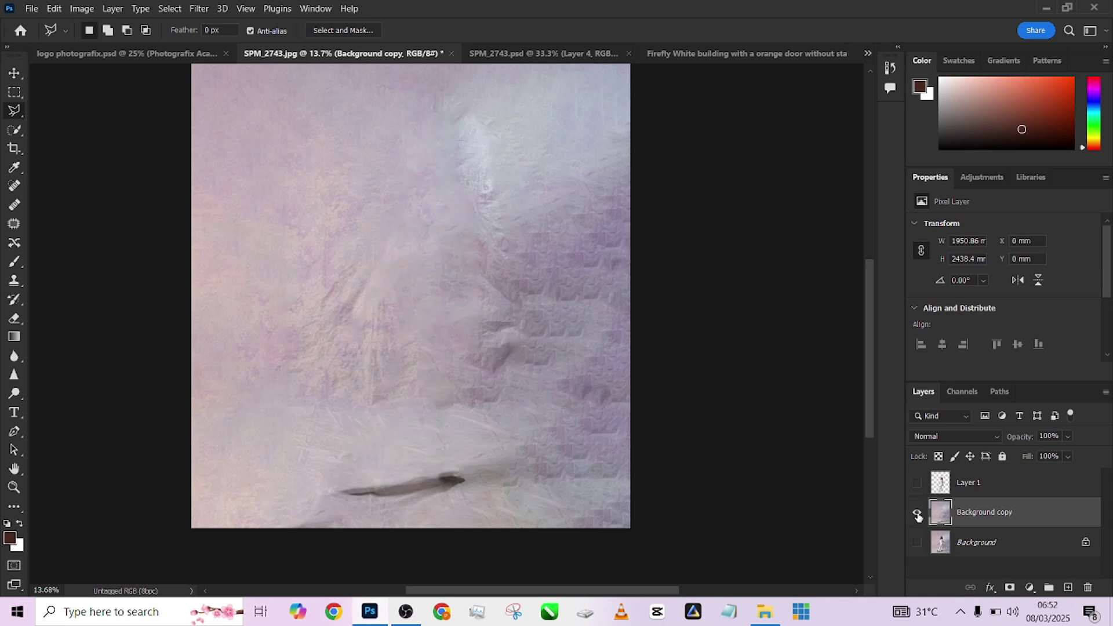
{"action": "left_click", "coordinate": [916, 513], "text": "alt"}
{"action": "left_click", "coordinate": [917, 513], "text": "alt"}
{"action": "left_click", "coordinate": [916, 515], "text": "alt"}
{"action": "left_click", "coordinate": [916, 513], "text": "alt"}
{"action": "left_click", "coordinate": [916, 511], "text": "alt"}
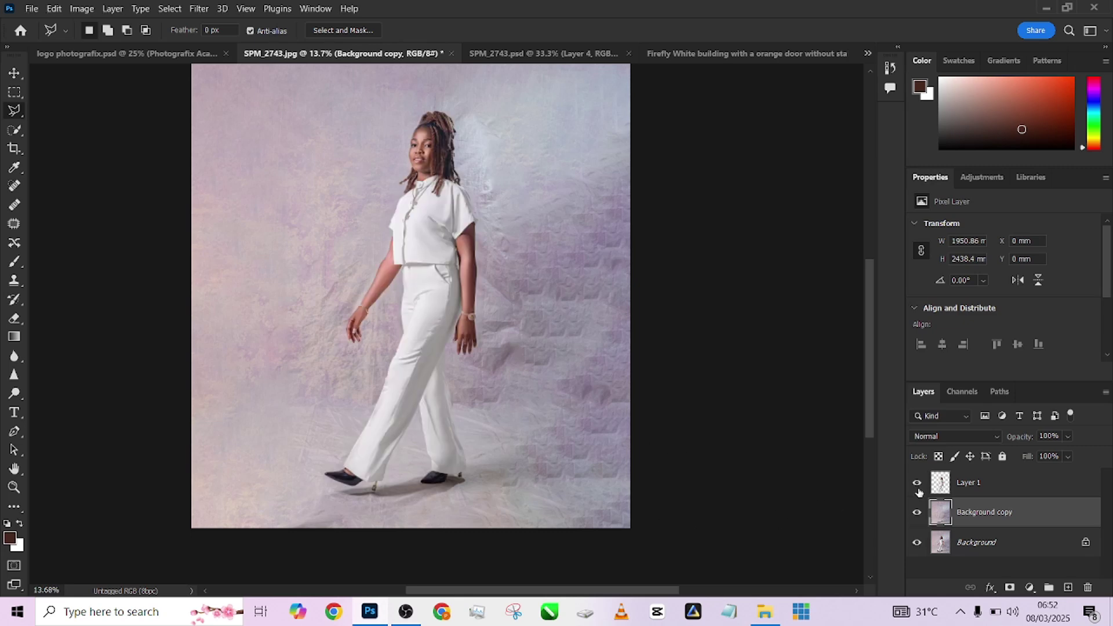
{"action": "left_click", "coordinate": [917, 484], "text": "alt"}
{"action": "left_click", "coordinate": [916, 485], "text": "alt"}
{"action": "scroll", "coordinate": [402, 409], "scroll_direction": "down", "scroll_amount": 2}
{"action": "scroll", "coordinate": [403, 406], "scroll_direction": "up", "scroll_amount": 1}
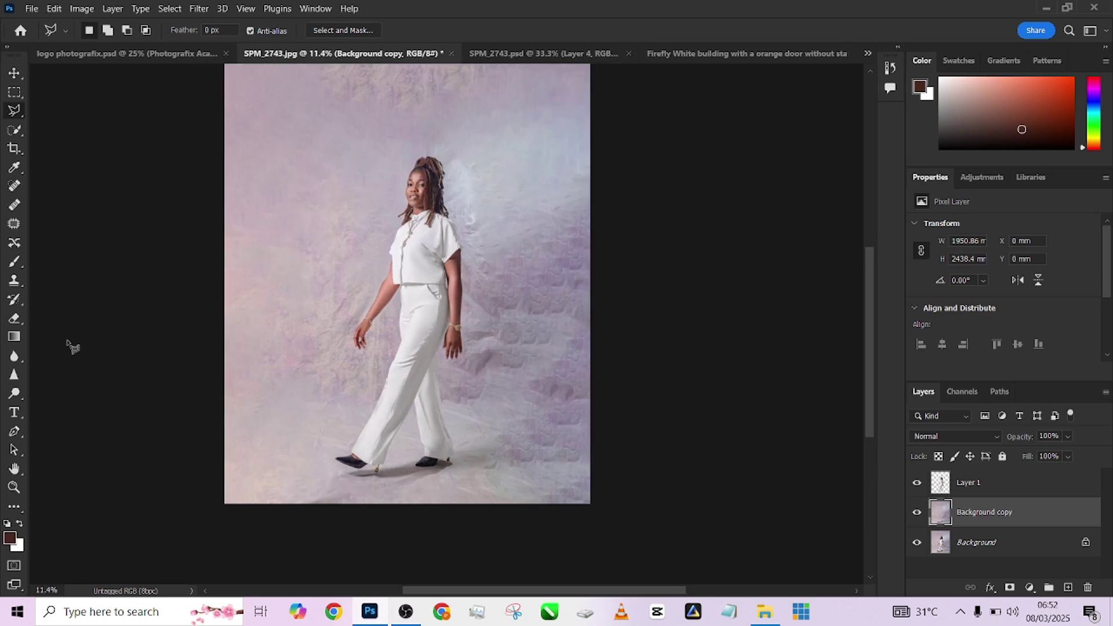
Step: Switch to the Mixer Brush Tool for smoothing the Background copy layer
{"action": "left_click", "coordinate": [17, 508]}
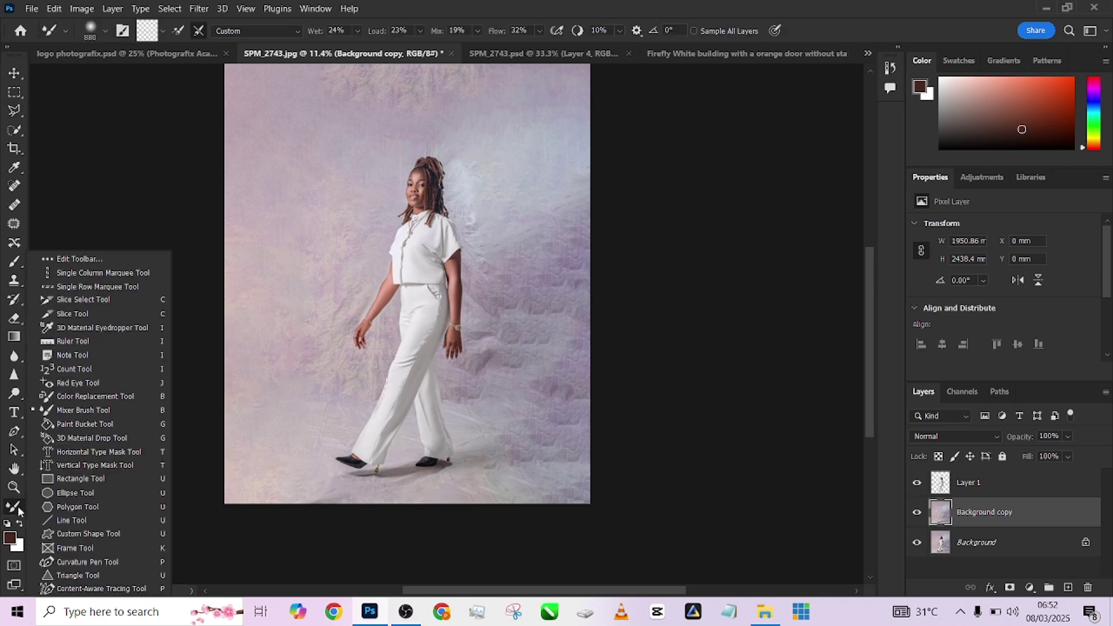
{"action": "left_click", "coordinate": [82, 409]}
{"action": "left_click_drag", "start_coordinate": [315, 235], "coordinate": [363, 274]}
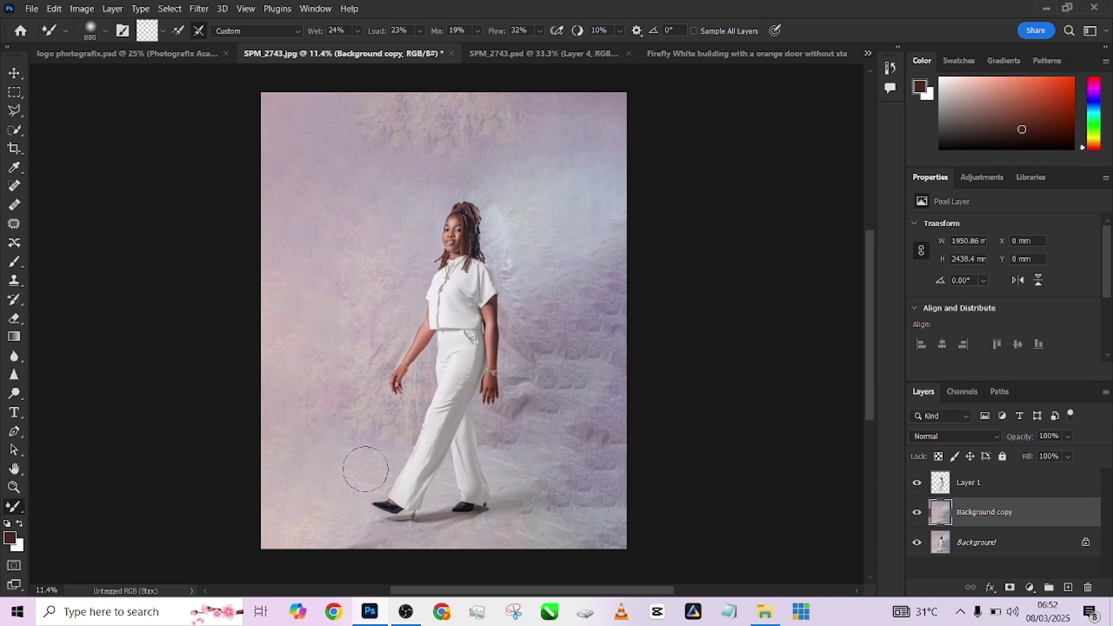
{"action": "left_click", "coordinate": [199, 9]}
{"action": "mouse_move", "coordinate": [233, 181]}
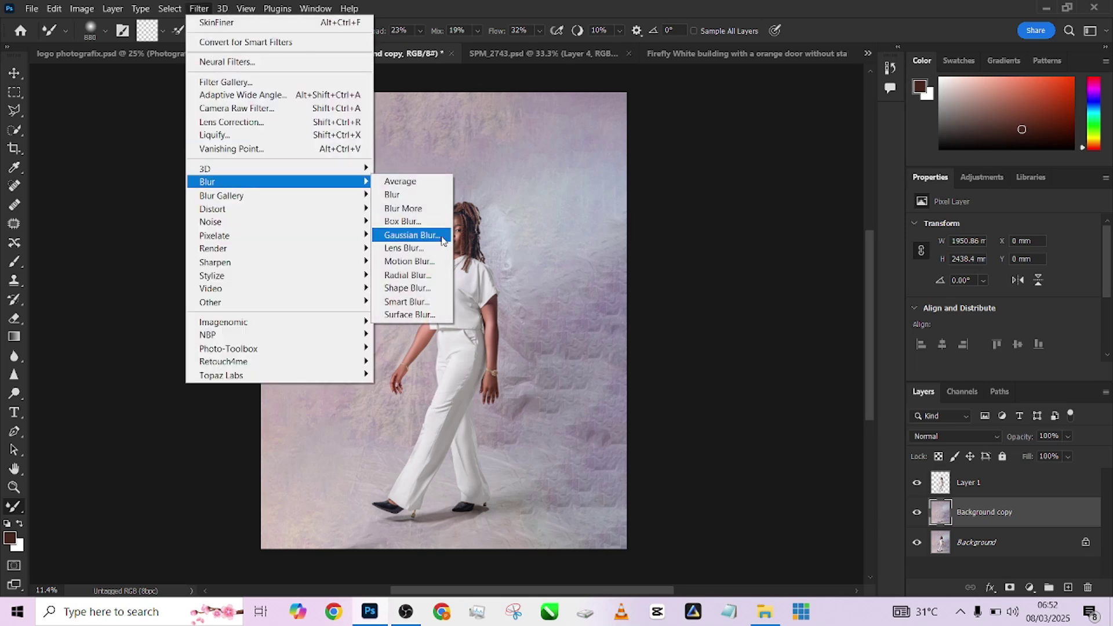
{"action": "left_click", "coordinate": [411, 235]}
{"action": "left_click_drag", "start_coordinate": [782, 488], "coordinate": [809, 491]}
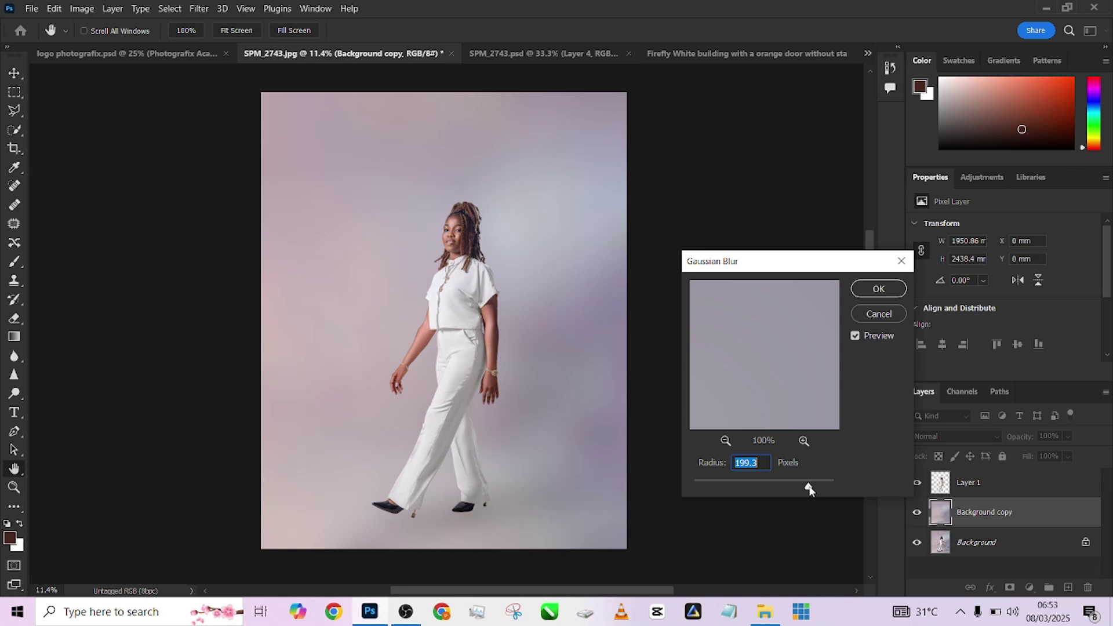
{"action": "left_click", "coordinate": [878, 318]}
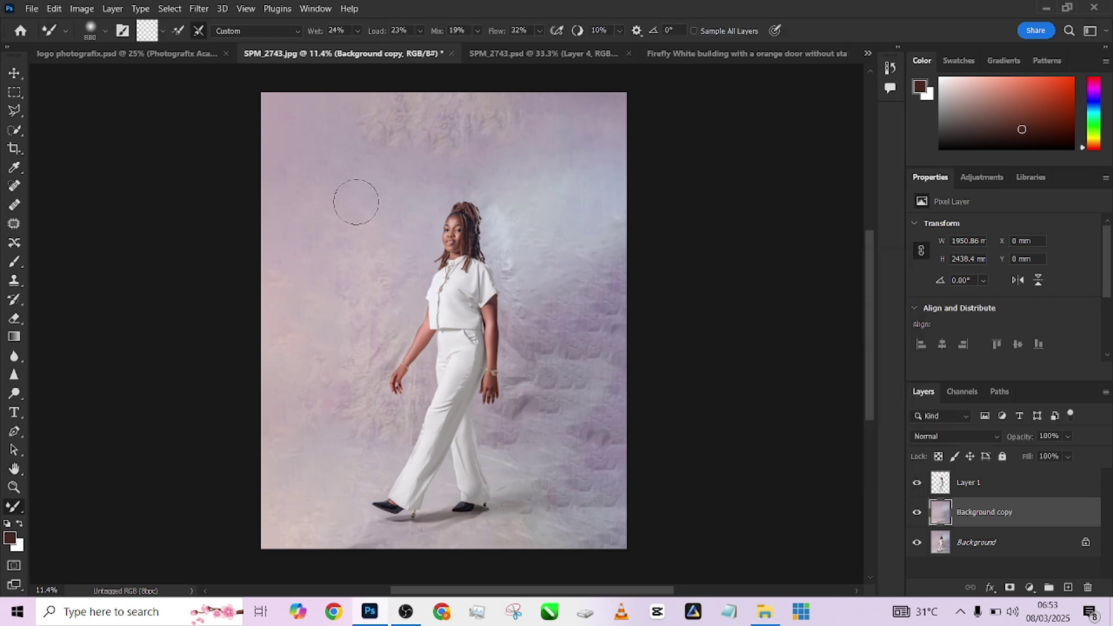
Step: Smooth the upper backdrop on the Background copy layer with Mixer Brush strokes, using a brush size of up to 1000
{"action": "mouse_move", "coordinate": [353, 199]}
{"action": "left_mouse_down"}
{"action": "mouse_move", "coordinate": [368, 194]}
{"action": "mouse_move", "coordinate": [372, 212]}
{"action": "mouse_move", "coordinate": [338, 162]}
{"action": "mouse_move", "coordinate": [368, 124]}
{"action": "mouse_move", "coordinate": [566, 186]}
{"action": "mouse_move", "coordinate": [603, 174]}
{"action": "left_mouse_up"}
{"action": "key", "text": "bracketleft"}
{"action": "key", "text": "bracketleft"}
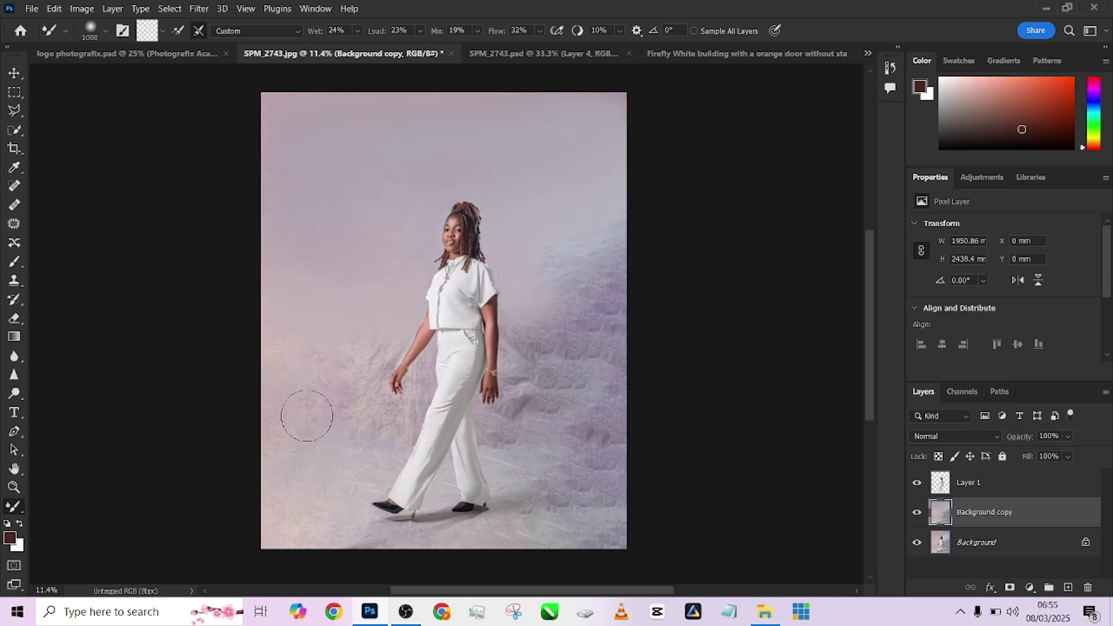
Step: Blend away the texture and shadows on the middle and lower backdrop with the Mixer Brush, reducing its size to 600 for the floor
{"action": "left_click_drag", "start_coordinate": [303, 415], "coordinate": [638, 422]}
{"action": "key", "text": "bracketleft"}
{"action": "key", "text": "bracketleft"}
{"action": "key", "text": "bracketleft"}
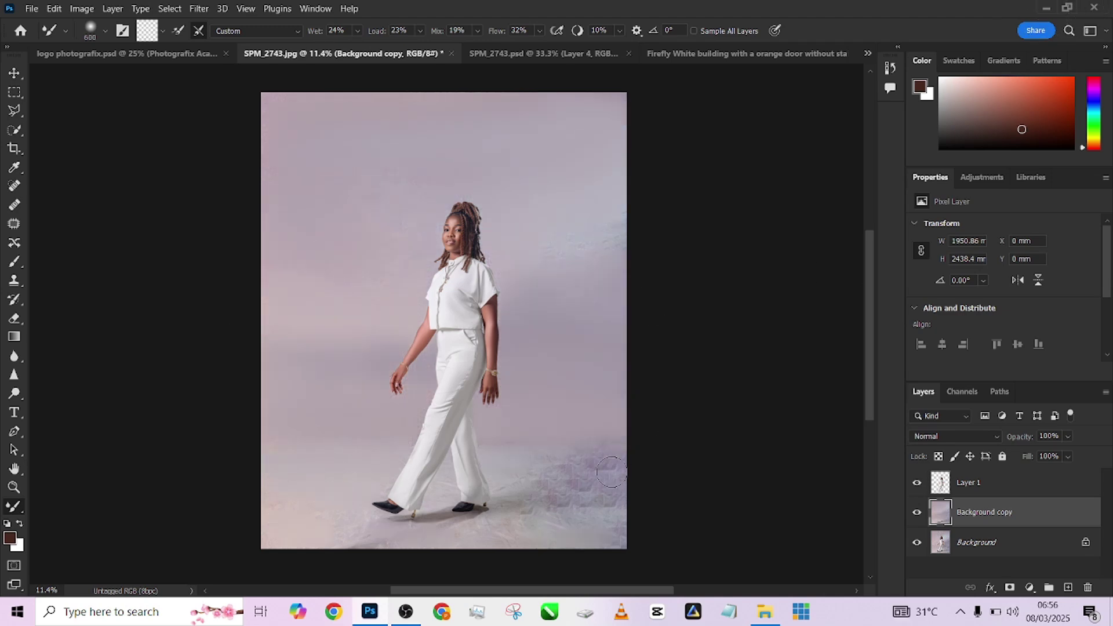
{"action": "mouse_move", "coordinate": [597, 542]}
{"action": "left_mouse_down"}
{"action": "mouse_move", "coordinate": [342, 527]}
{"action": "mouse_move", "coordinate": [549, 492]}
{"action": "left_mouse_up"}
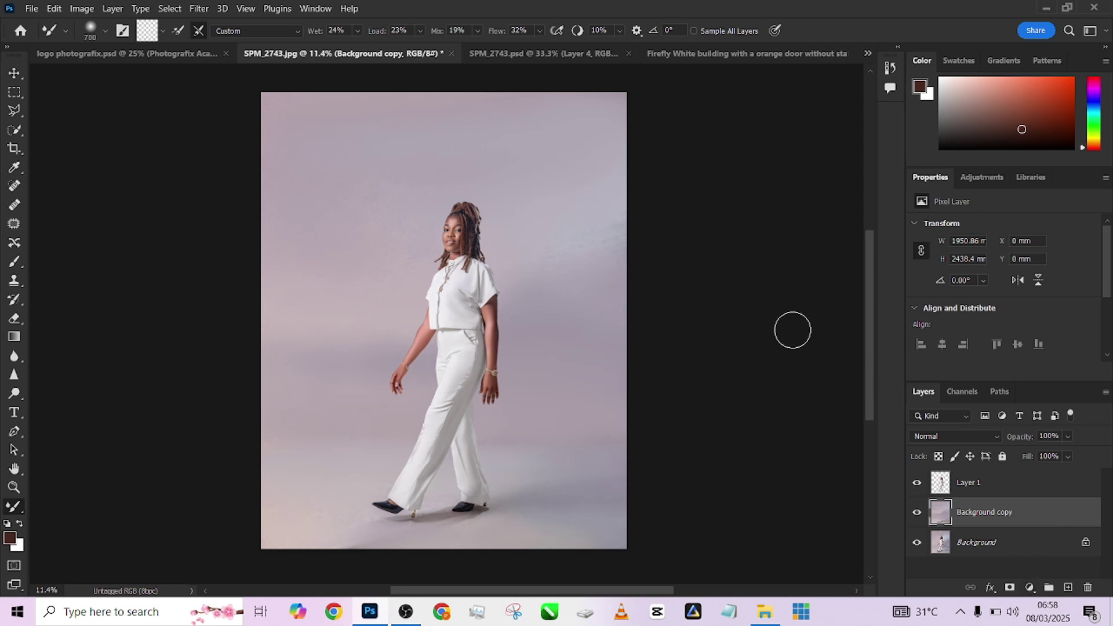
Step: Add a Hue/Saturation adjustment above the Background copy layer with Saturation -100 and Lightness +16
{"action": "left_click", "coordinate": [1030, 587]}
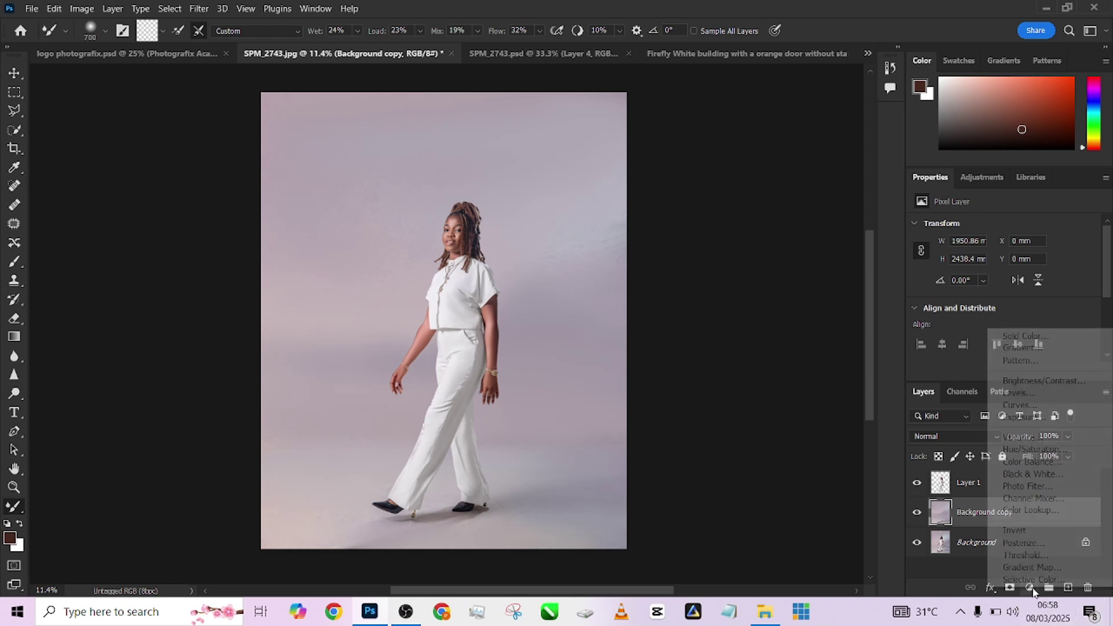
{"action": "left_click", "coordinate": [1030, 449]}
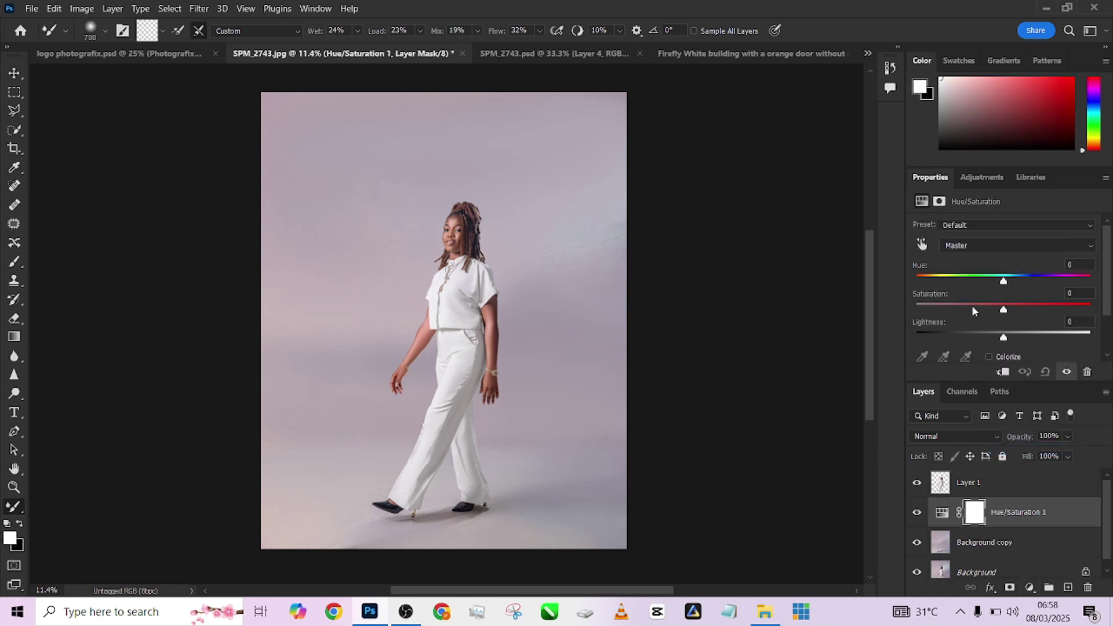
{"action": "left_click_drag", "start_coordinate": [973, 308], "coordinate": [905, 307]}
{"action": "left_click_drag", "start_coordinate": [1022, 332], "coordinate": [1018, 335]}
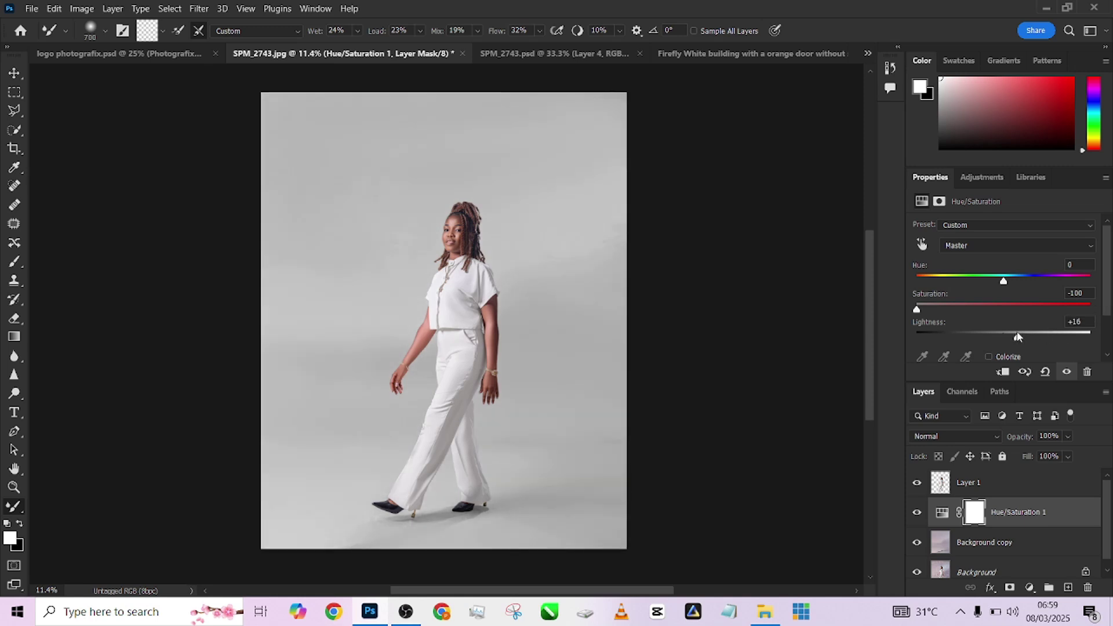
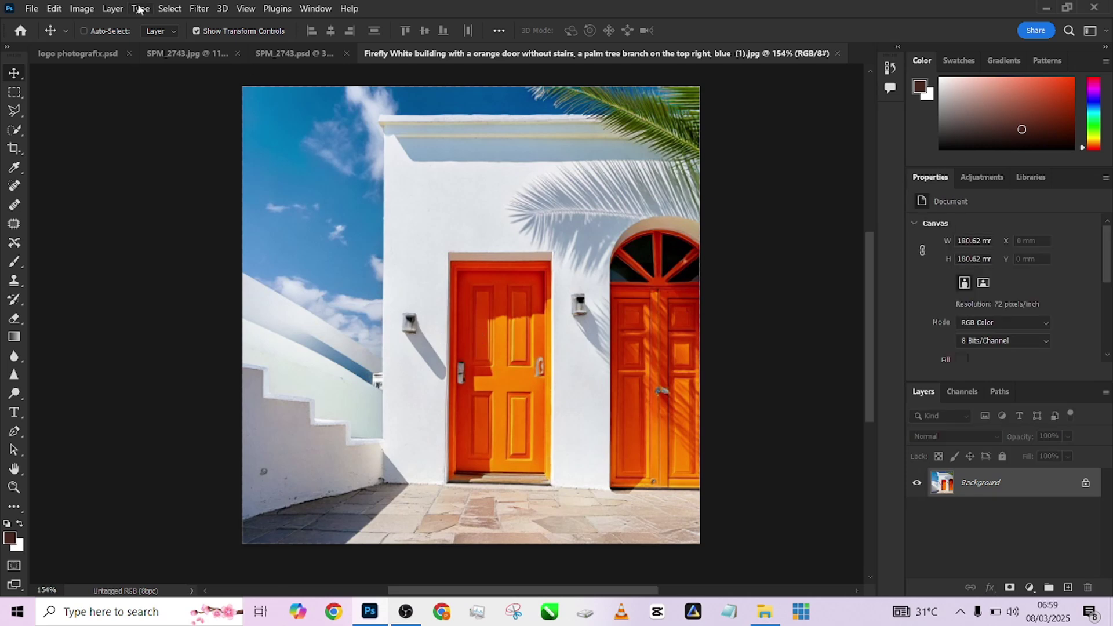
Step: In SPM_2743.jpg, free-transform Group 1 to about 216% and position the building scene behind the woman
{"action": "left_click", "coordinate": [180, 52]}
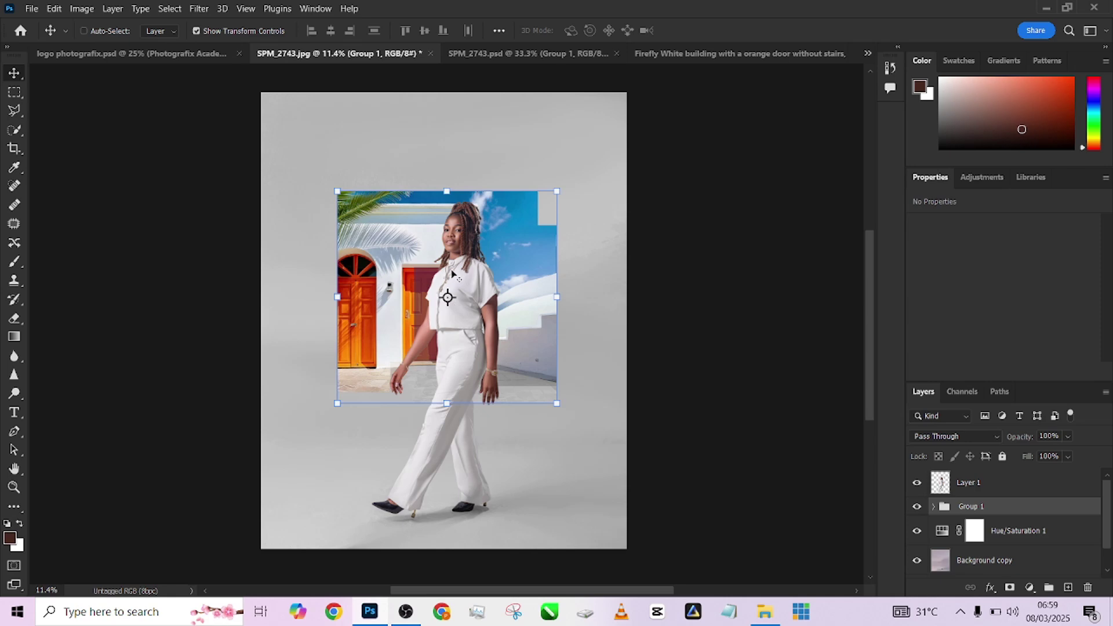
{"action": "key", "text": "ctrl+t"}
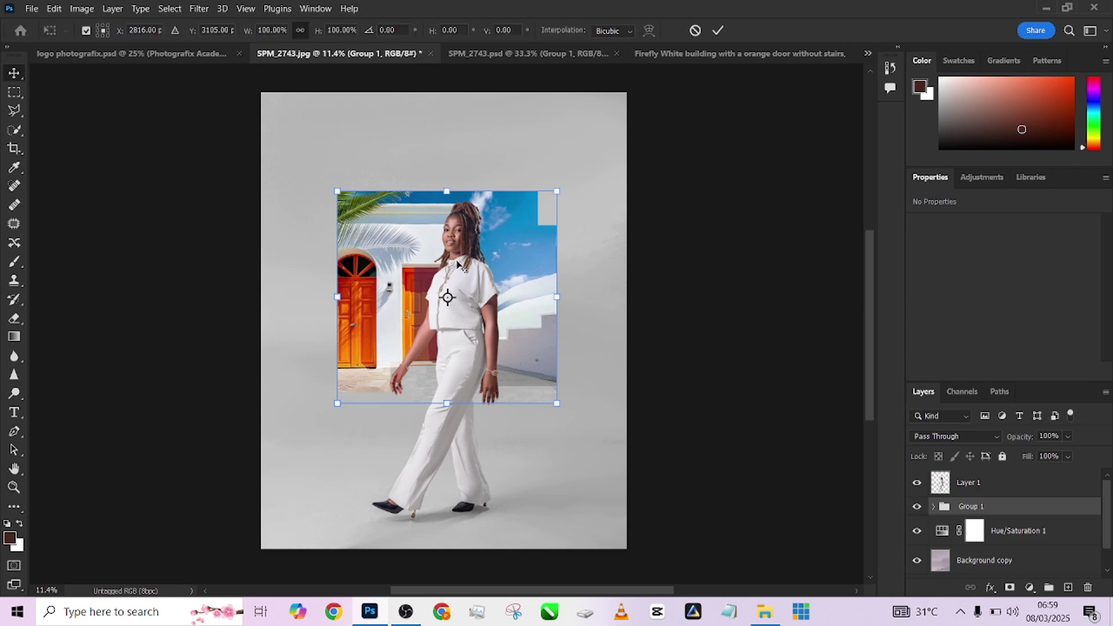
{"action": "left_click", "coordinate": [457, 264]}
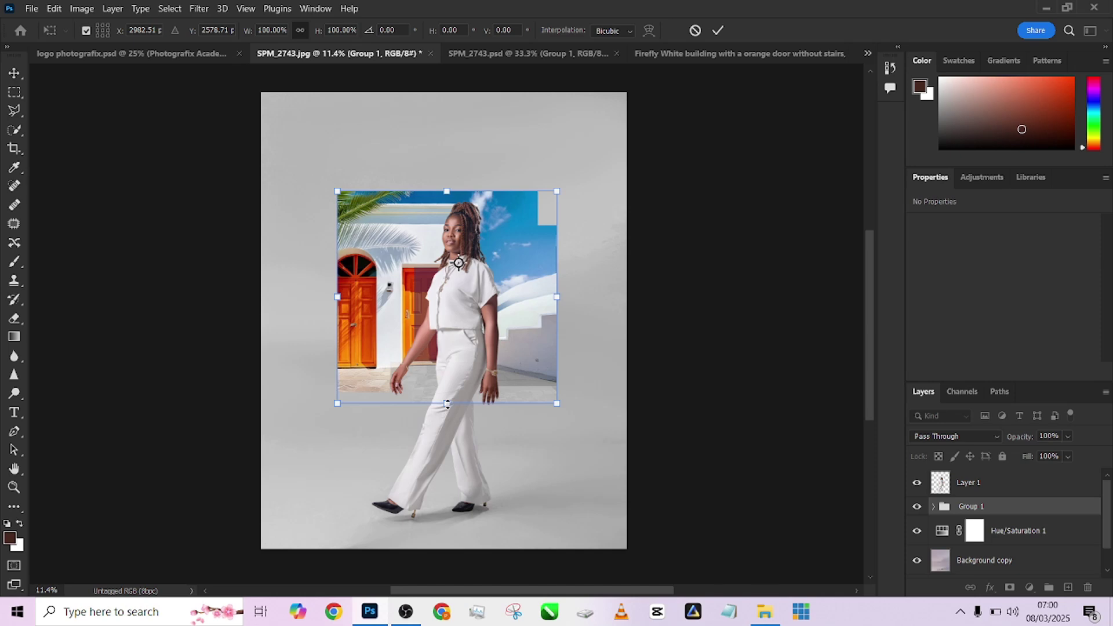
{"action": "left_click_drag", "start_coordinate": [447, 406], "coordinate": [488, 584]}
{"action": "left_click_drag", "start_coordinate": [501, 492], "coordinate": [442, 434]}
{"action": "left_click_drag", "start_coordinate": [627, 525], "coordinate": [631, 501]}
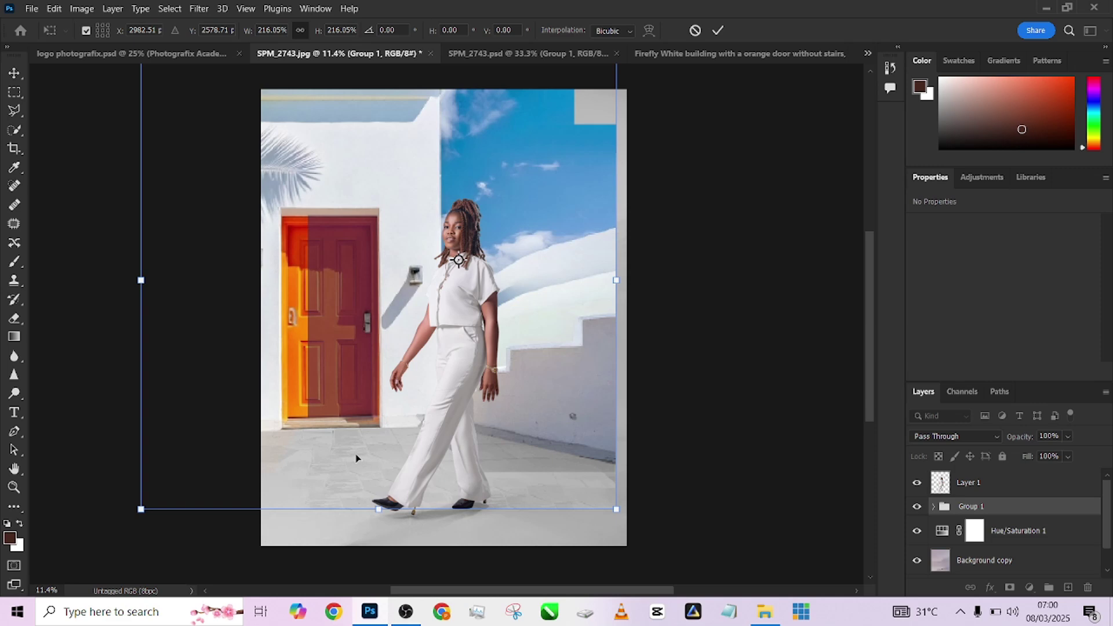
Step: Enlarge the building group further to about 318% and shift it so the scene covers the whole canvas behind the woman
{"action": "left_click_drag", "start_coordinate": [616, 510], "coordinate": [670, 580]}
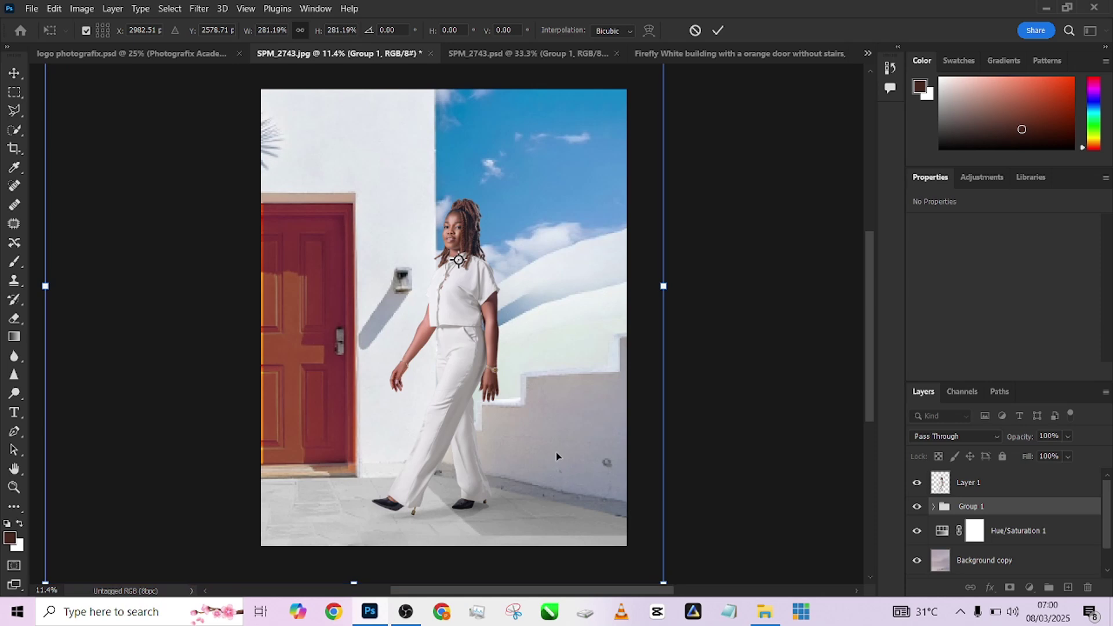
{"action": "left_click_drag", "start_coordinate": [556, 454], "coordinate": [559, 430]}
{"action": "left_click_drag", "start_coordinate": [657, 532], "coordinate": [689, 564]}
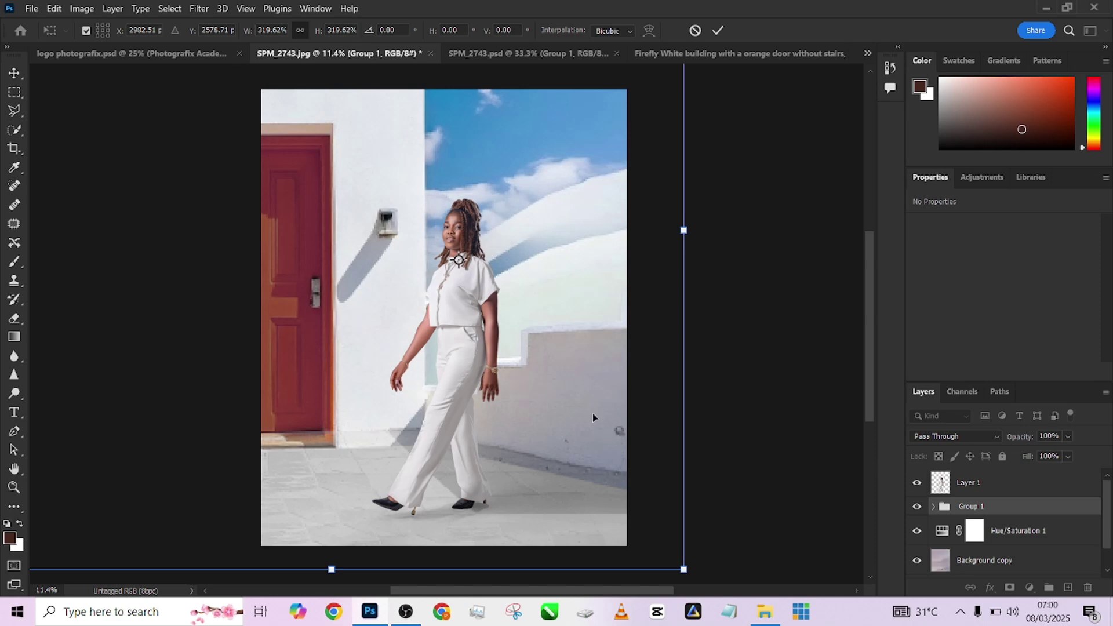
{"action": "scroll", "coordinate": [581, 232], "scroll_direction": "down", "scroll_amount": 1}
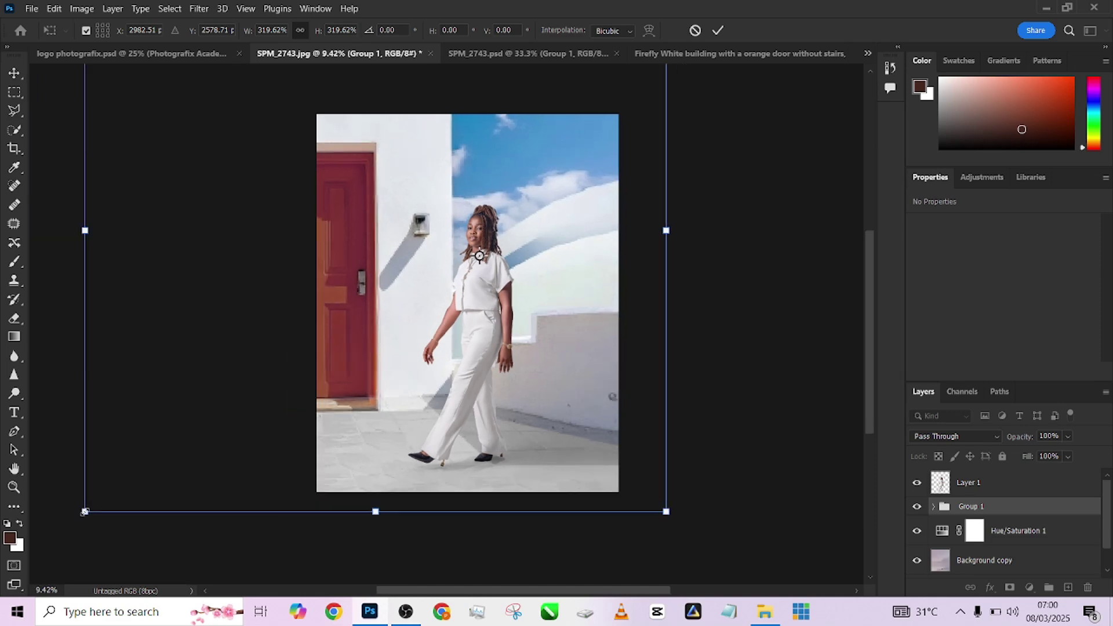
{"action": "left_click_drag", "start_coordinate": [85, 512], "coordinate": [110, 483]}
{"action": "left_click_drag", "start_coordinate": [533, 457], "coordinate": [525, 457]}
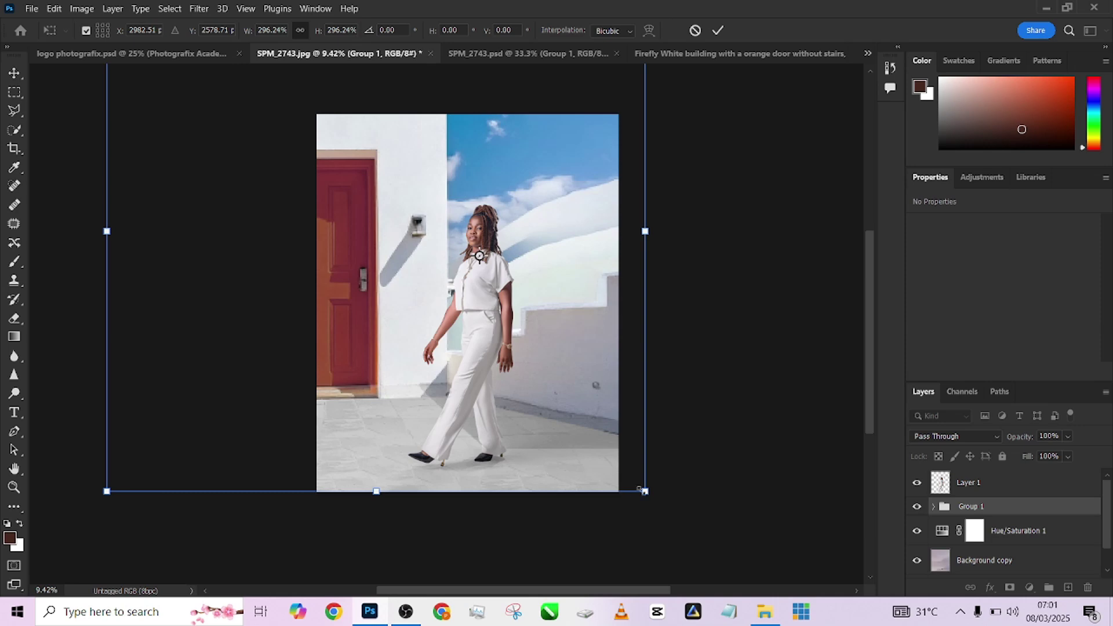
{"action": "left_click_drag", "start_coordinate": [645, 491], "coordinate": [658, 508]}
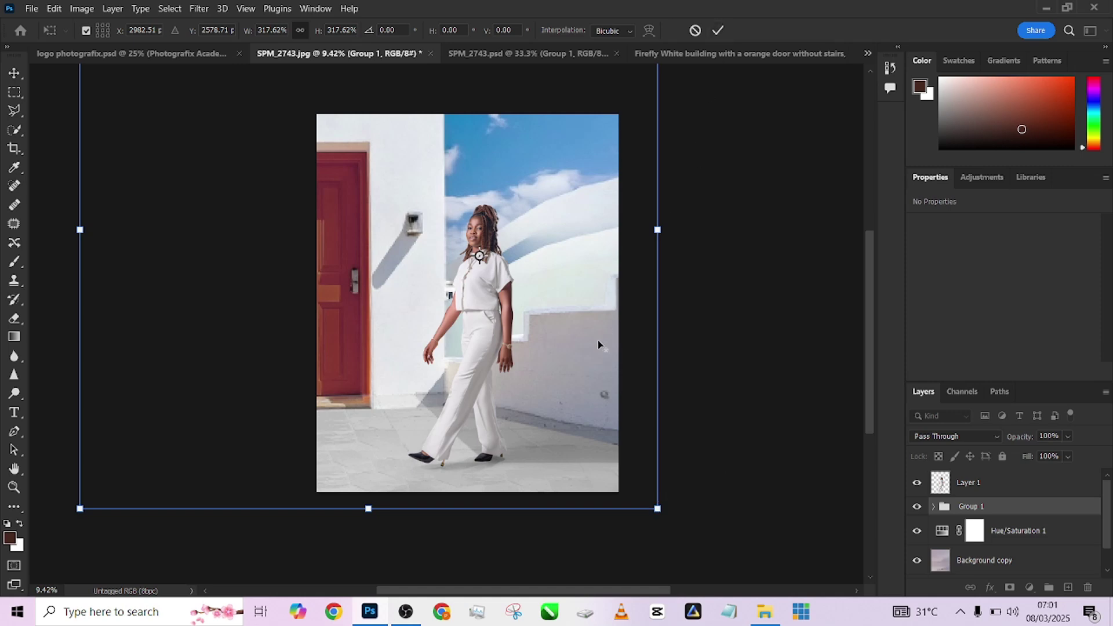
Step: Scale the building group down to about 292% and apply the transform
{"action": "scroll", "coordinate": [597, 340], "scroll_direction": "down", "scroll_amount": 3}
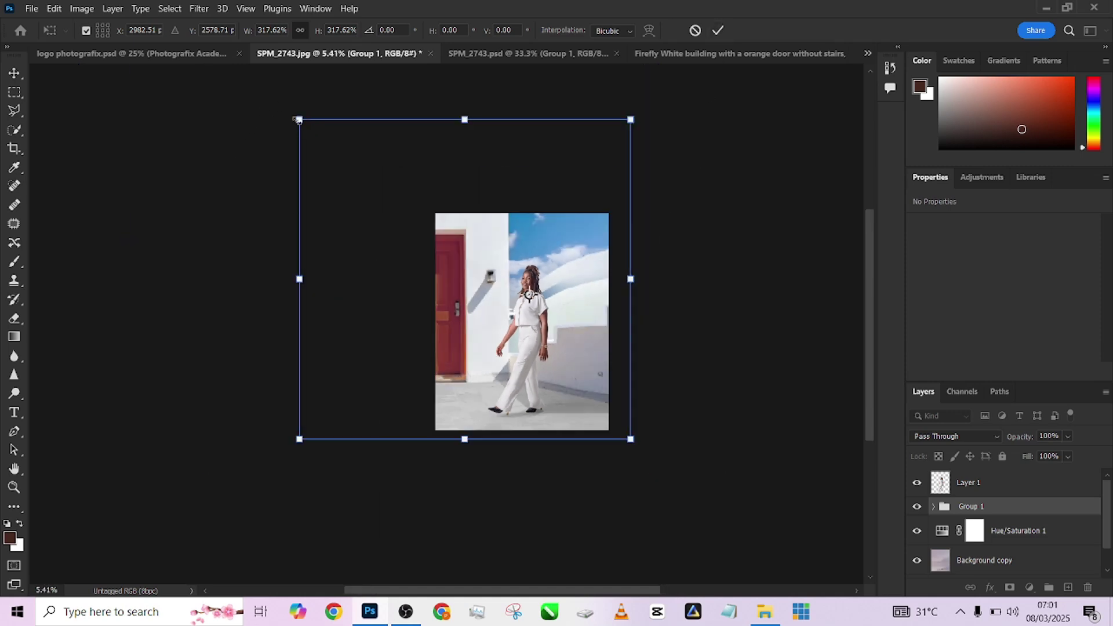
{"action": "left_click_drag", "start_coordinate": [299, 120], "coordinate": [304, 146]}
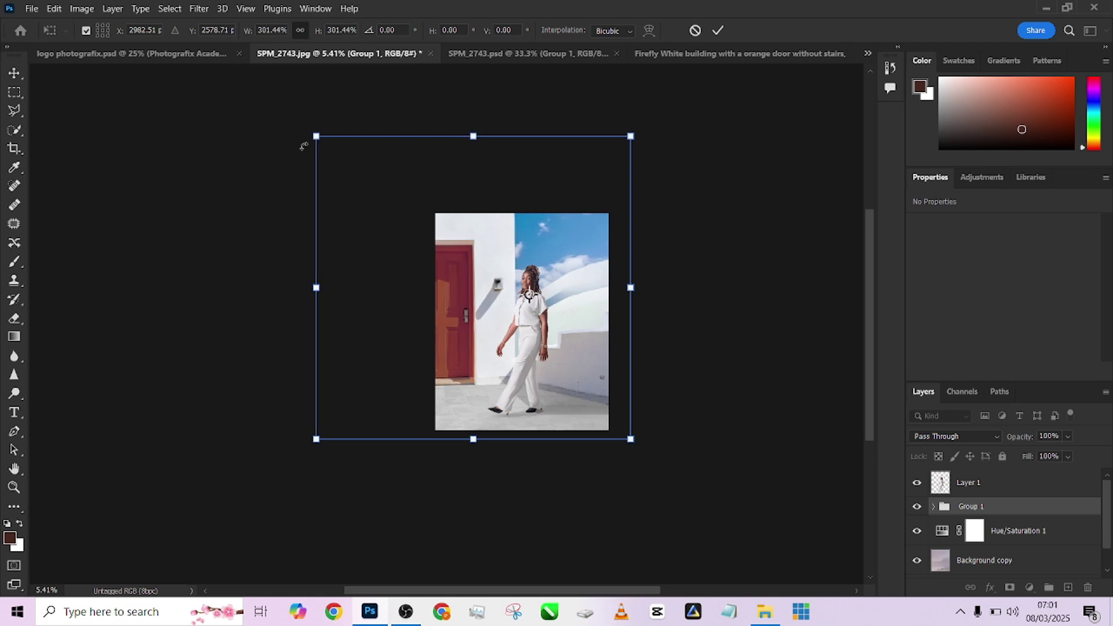
{"action": "scroll", "coordinate": [455, 295], "scroll_direction": "up", "scroll_amount": 5}
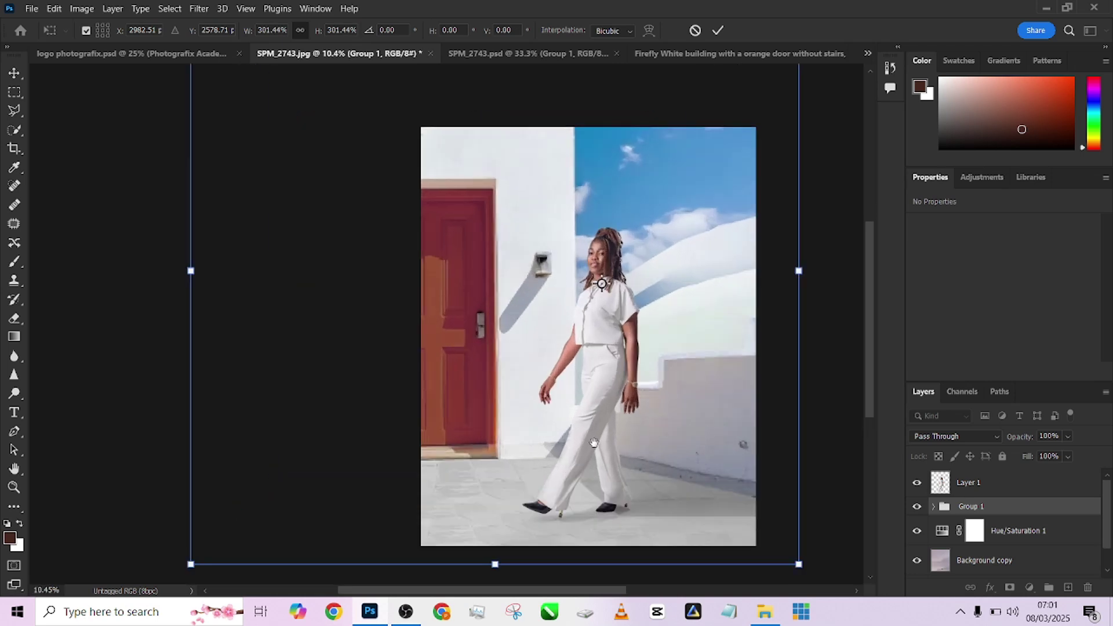
{"action": "left_click_drag", "start_coordinate": [607, 451], "coordinate": [557, 451]}
{"action": "scroll", "coordinate": [556, 451], "scroll_direction": "down", "scroll_amount": 1}
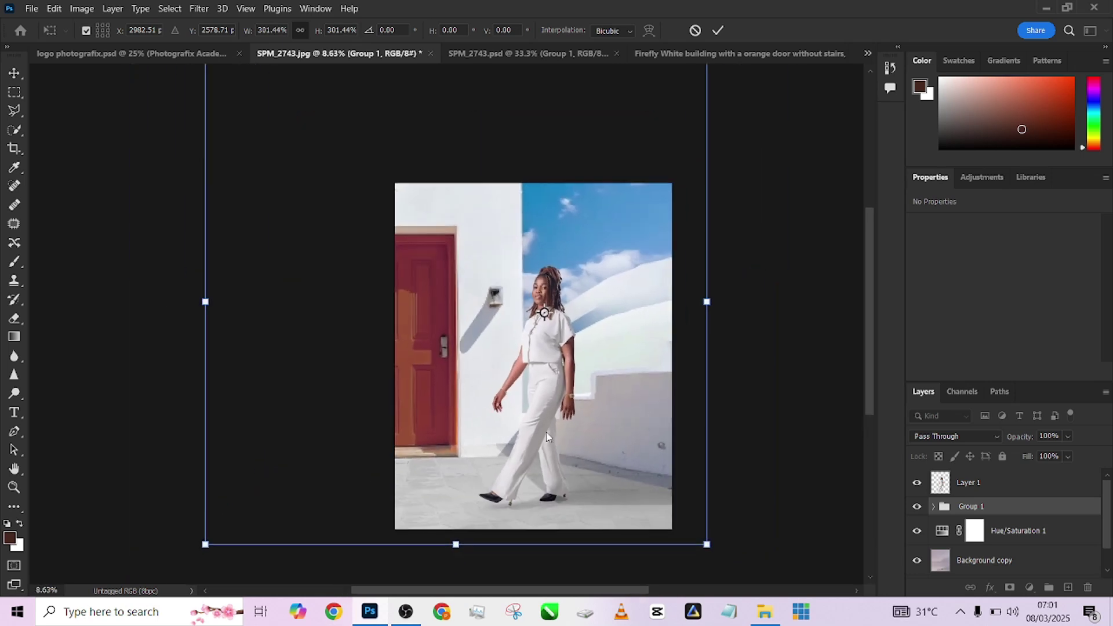
{"action": "scroll", "coordinate": [465, 304], "scroll_direction": "down", "scroll_amount": 2}
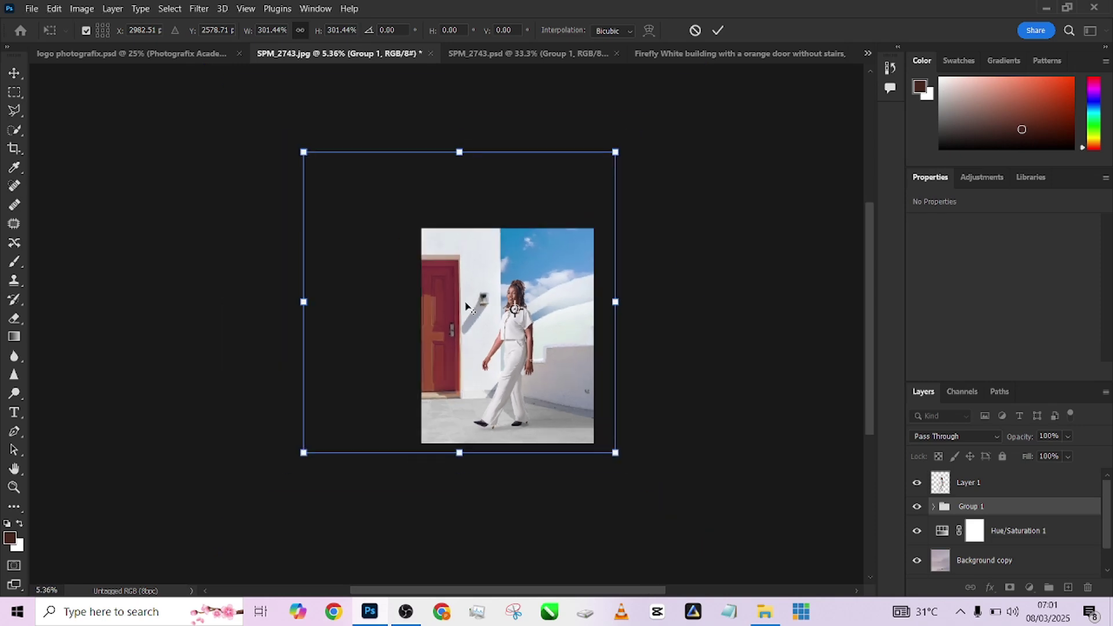
{"action": "left_click_drag", "start_coordinate": [321, 169], "coordinate": [306, 159]}
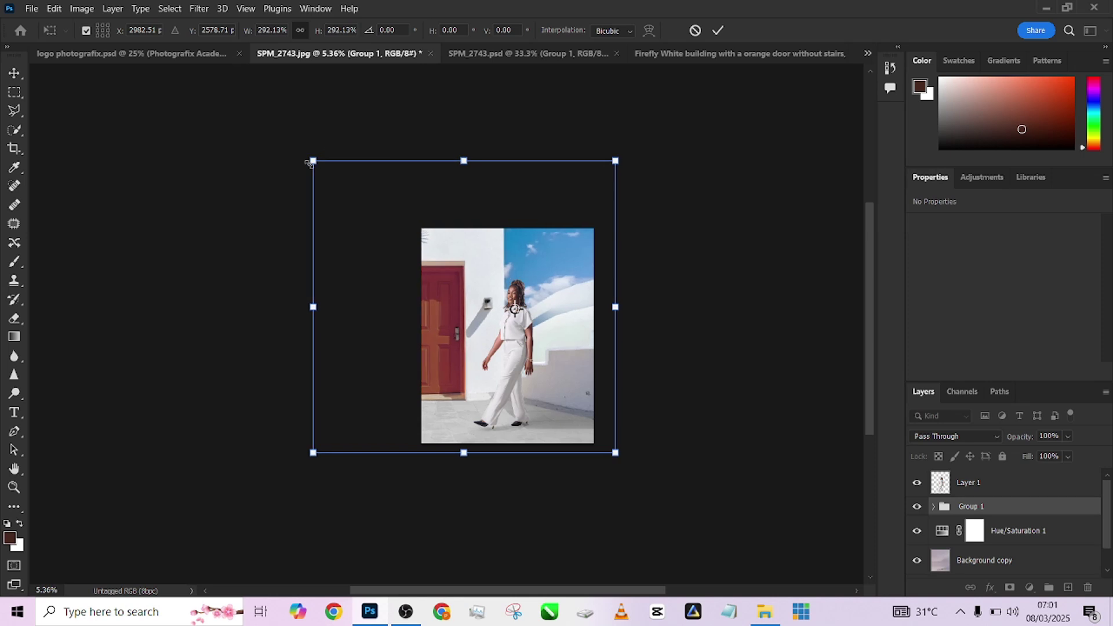
{"action": "left_click", "coordinate": [718, 28]}
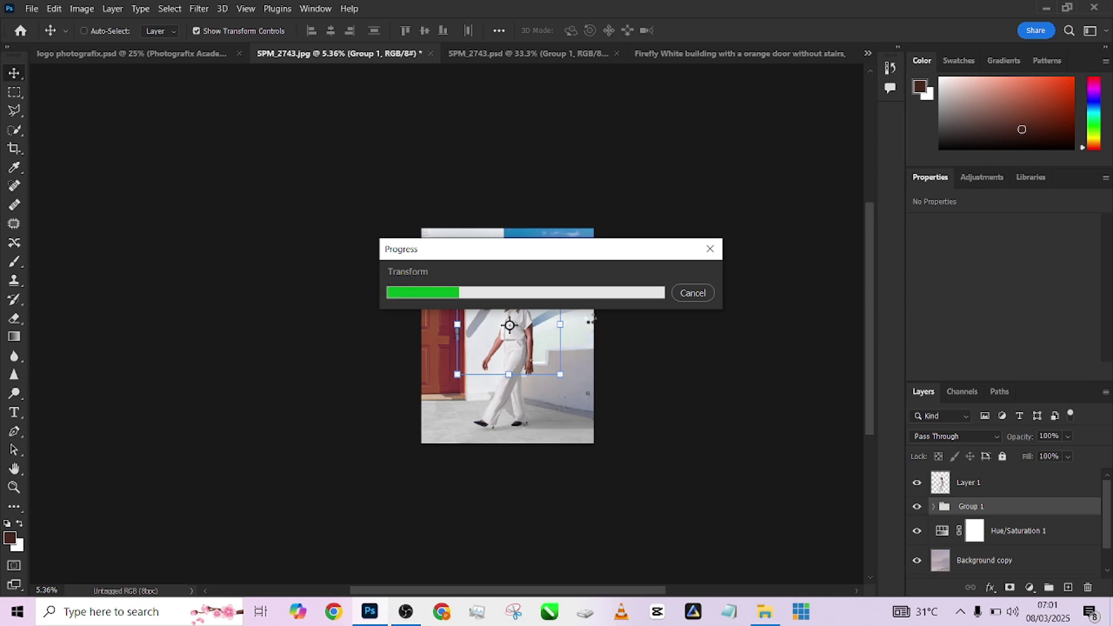
Step: Expand Group 1 and examine the Firefly building layer by isolating it and comparing it with the full composite
{"action": "scroll", "coordinate": [584, 323], "scroll_direction": "up", "scroll_amount": 5}
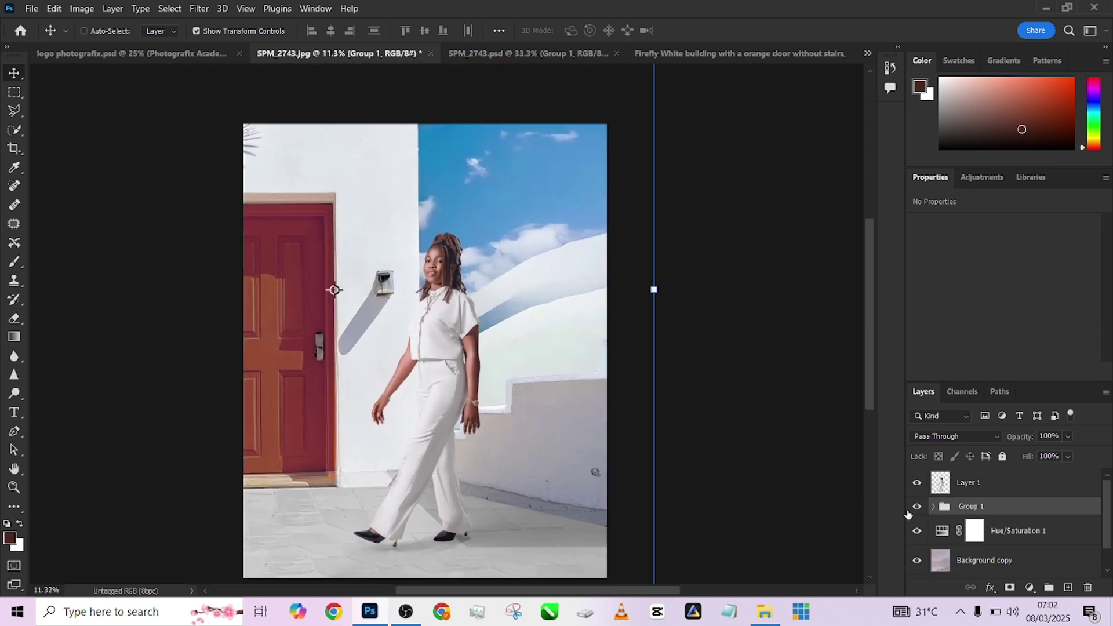
{"action": "left_click", "coordinate": [933, 506]}
{"action": "scroll", "coordinate": [1008, 545], "scroll_direction": "down", "scroll_amount": 2}
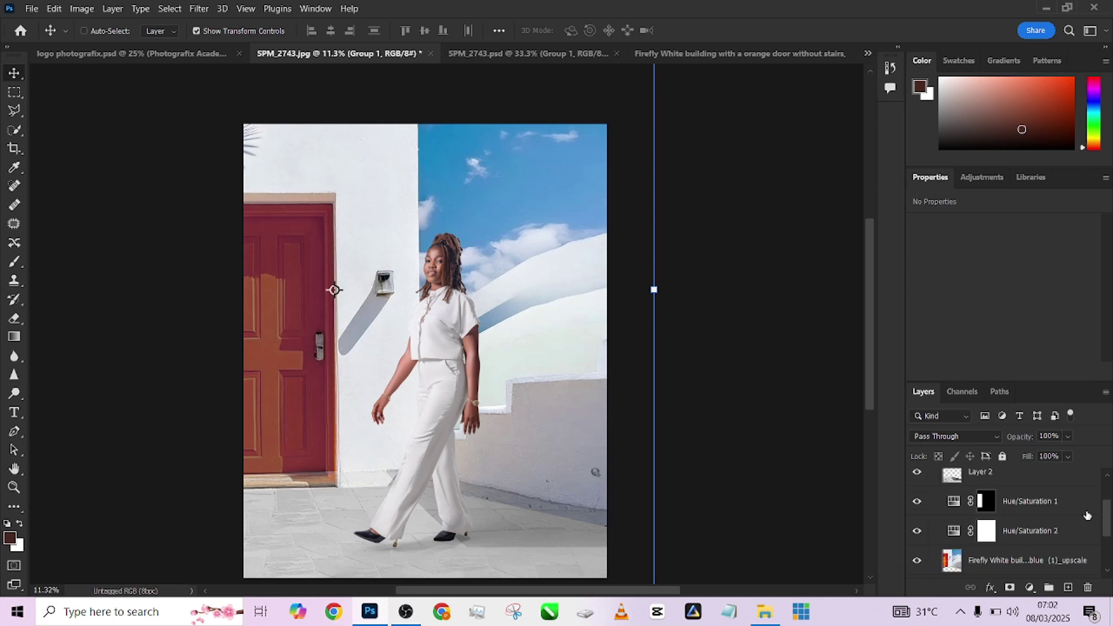
{"action": "scroll", "coordinate": [1107, 527], "scroll_direction": "down", "scroll_amount": 2}
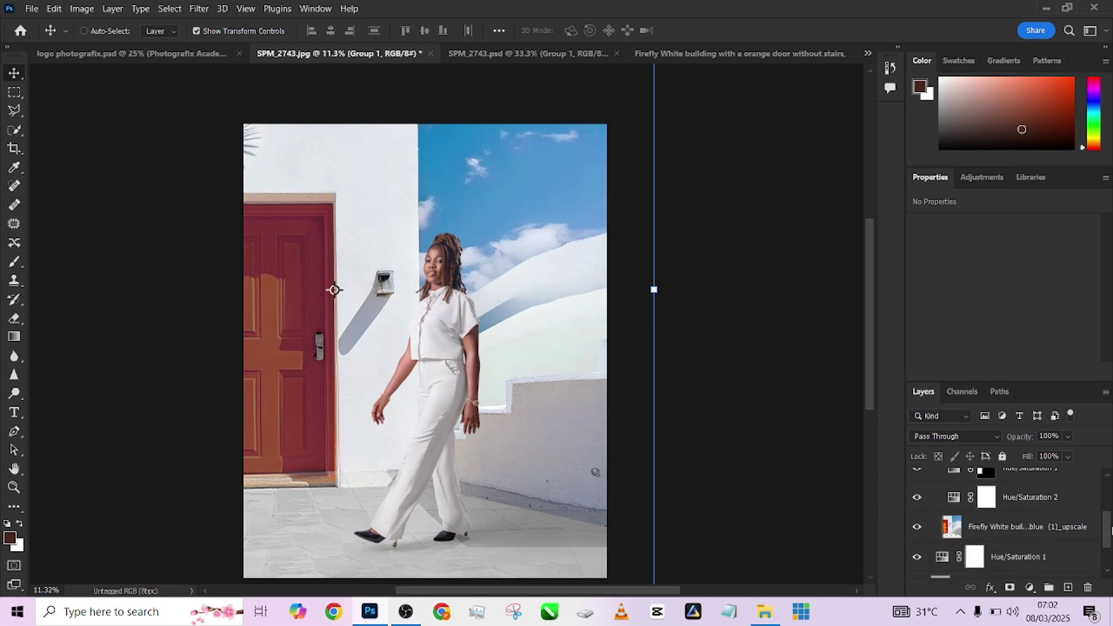
{"action": "left_click", "coordinate": [917, 527], "text": "alt"}
{"action": "left_click", "coordinate": [918, 528], "text": "alt"}
{"action": "left_click", "coordinate": [918, 528], "text": "alt"}
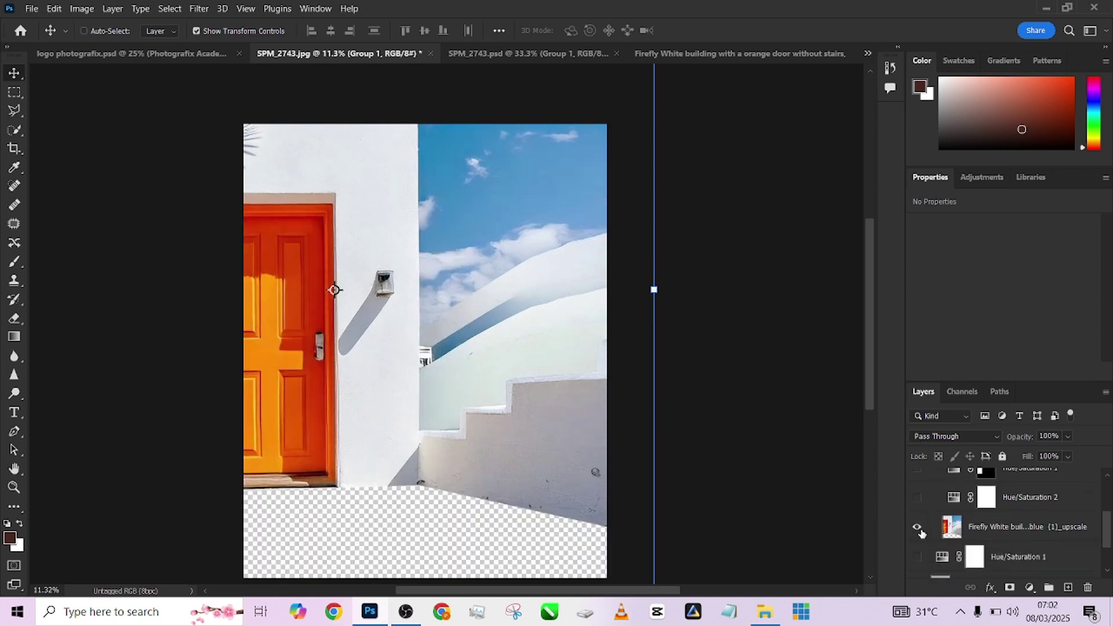
{"action": "left_click", "coordinate": [918, 528], "text": "alt"}
{"action": "left_click", "coordinate": [918, 528], "text": "alt"}
{"action": "left_click", "coordinate": [918, 528], "text": "alt"}
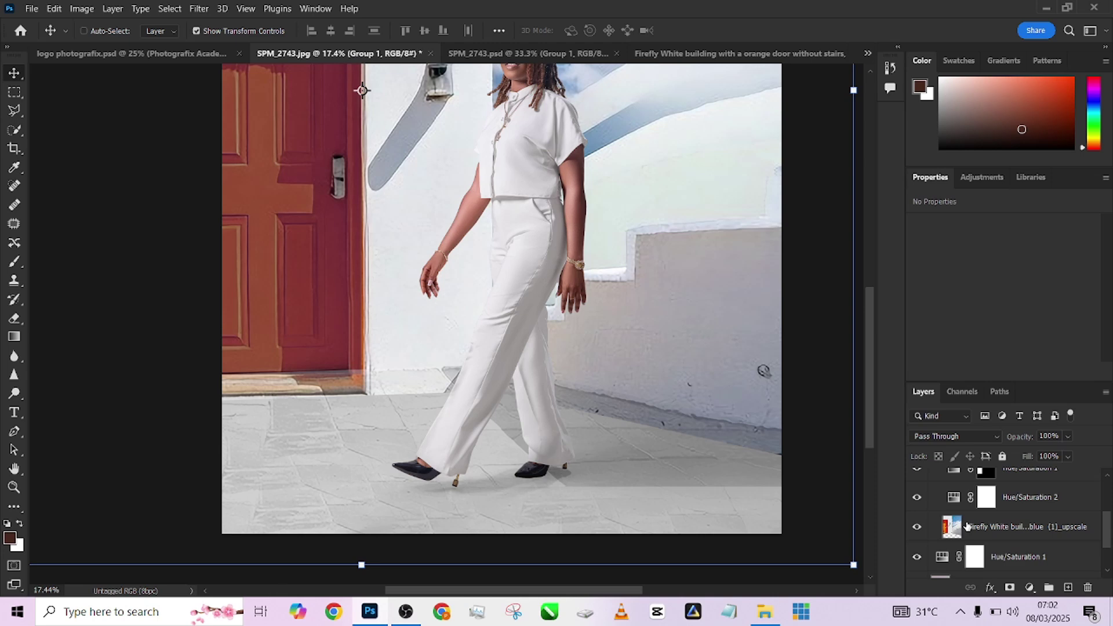
{"action": "left_click", "coordinate": [916, 527], "text": "alt"}
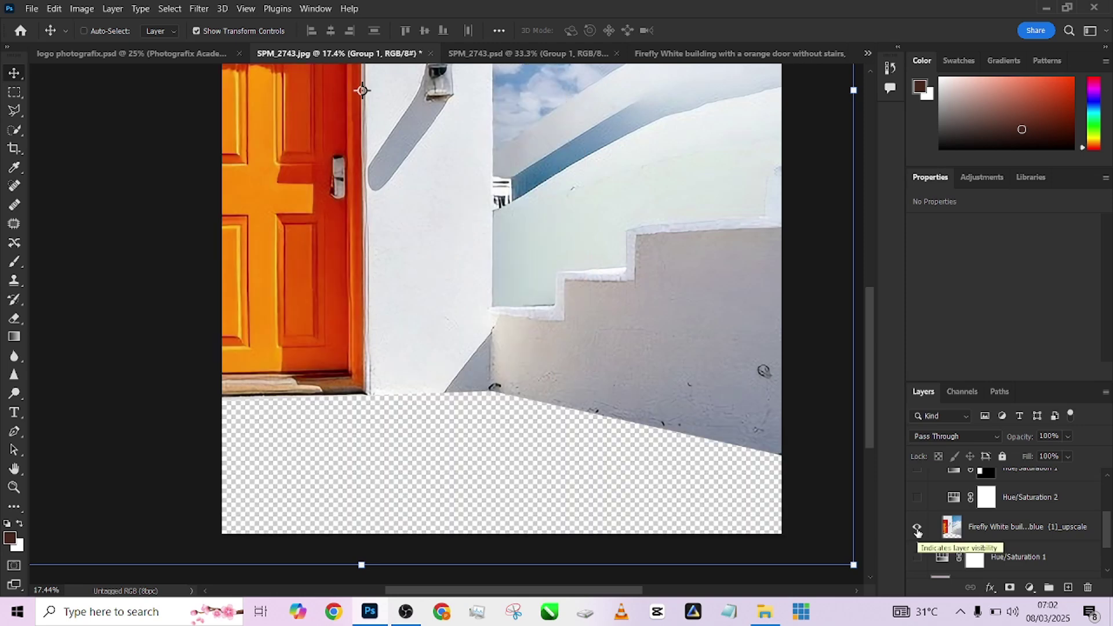
{"action": "left_click", "coordinate": [917, 528], "text": "alt"}
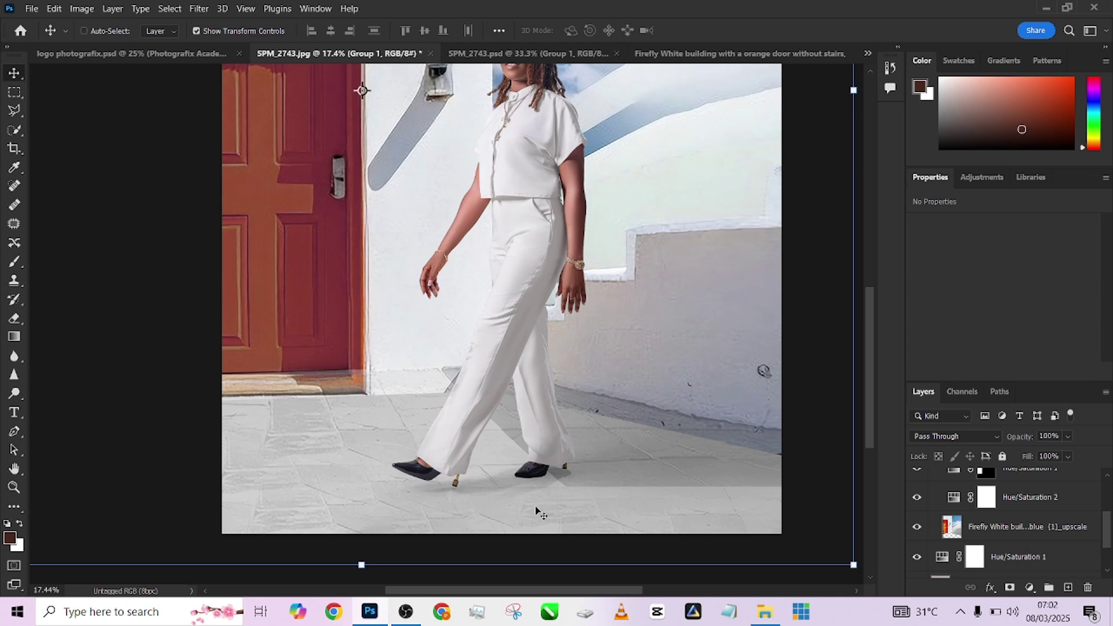
Step: Hide the Hue/Saturation 2 adjustment and compare the door colour with the masked Hue/Saturation 1 adjustment off and on
{"action": "scroll", "coordinate": [591, 466], "scroll_direction": "down", "scroll_amount": 3}
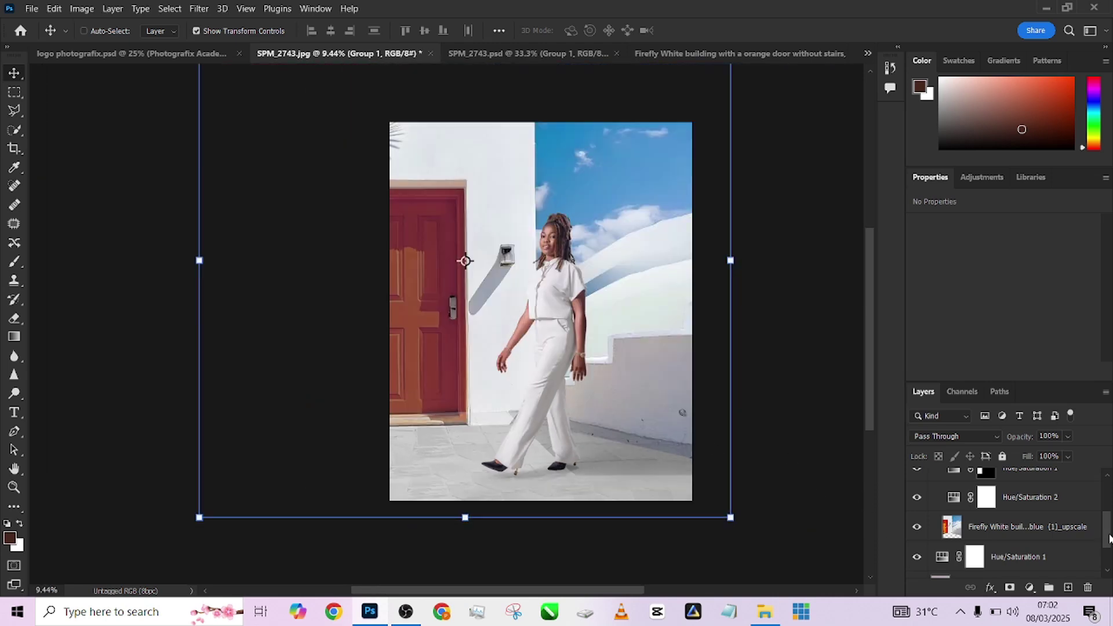
{"action": "left_click_drag", "start_coordinate": [1108, 538], "coordinate": [1108, 529]}
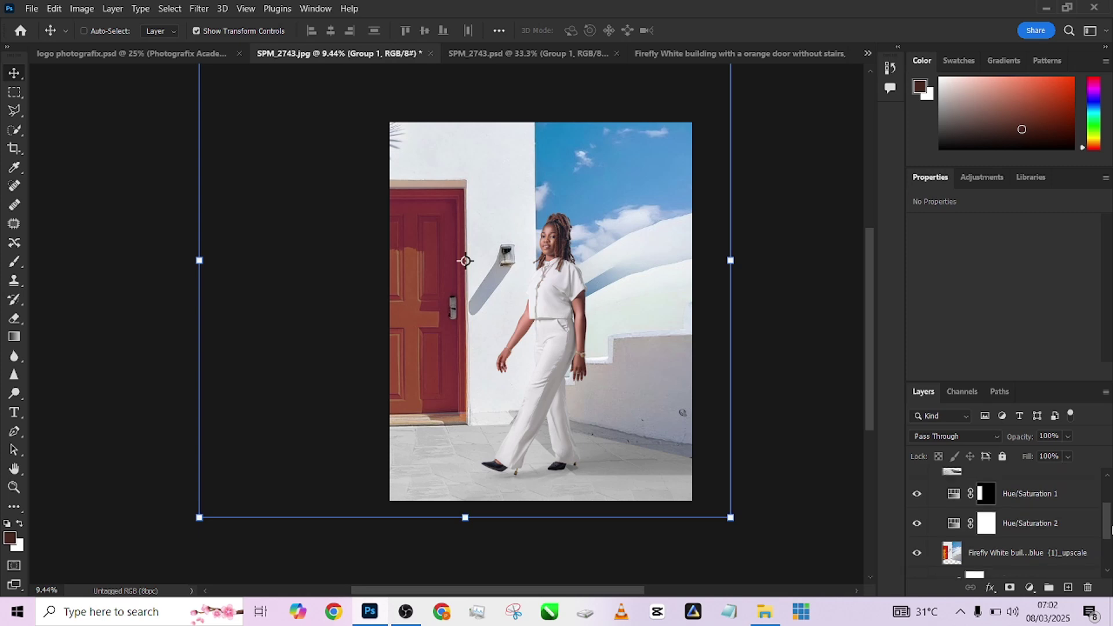
{"action": "left_click", "coordinate": [916, 523]}
{"action": "left_click", "coordinate": [917, 495]}
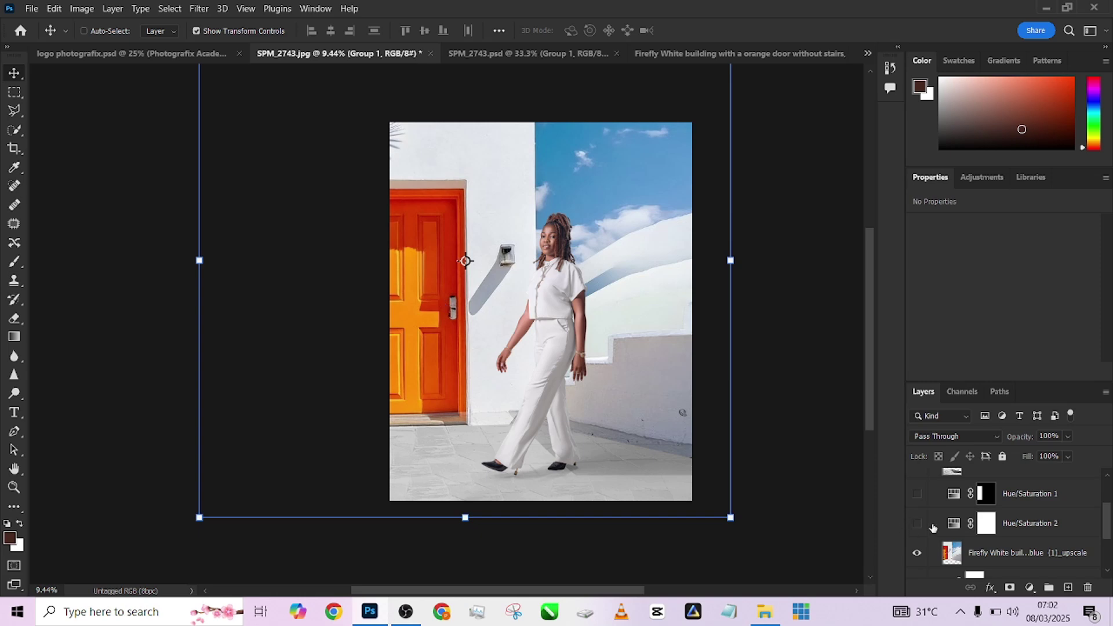
{"action": "left_click", "coordinate": [915, 493]}
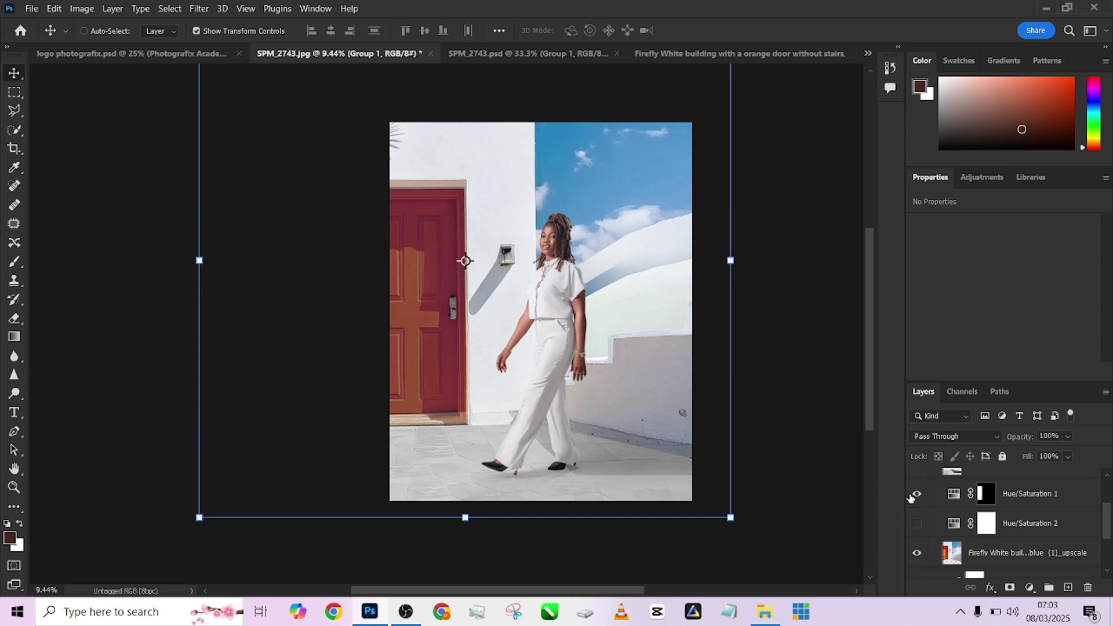
{"action": "left_click", "coordinate": [914, 495]}
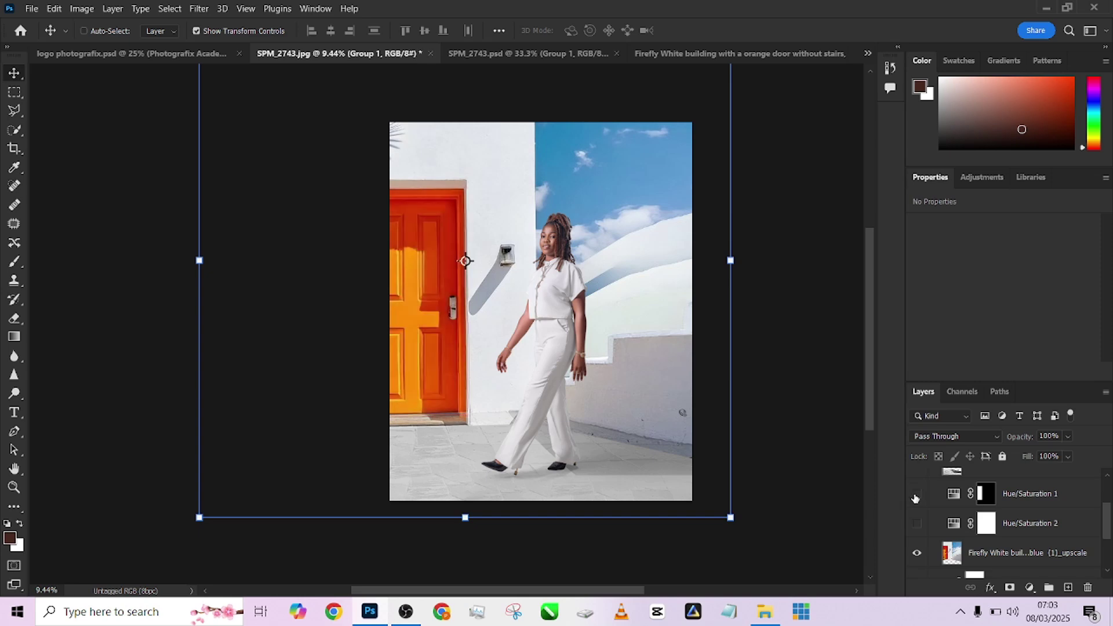
{"action": "left_click", "coordinate": [916, 496]}
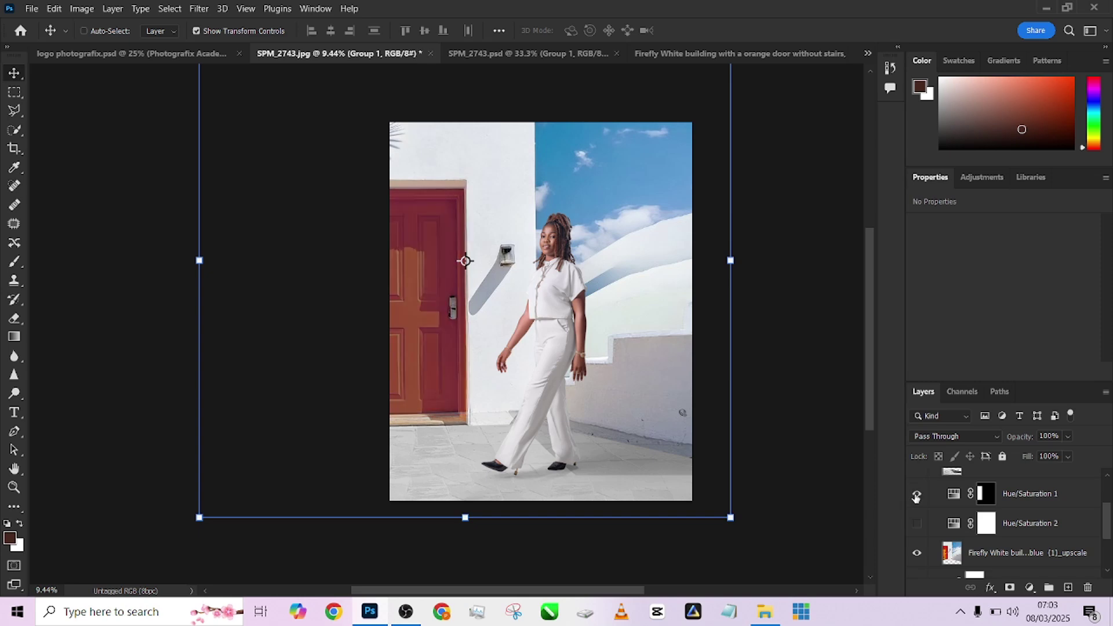
Step: Toggle the visibility of Layer 2 in Group 1 to compare the floor with and without its tile texture
{"action": "left_click_drag", "start_coordinate": [1107, 534], "coordinate": [1107, 514]}
{"action": "left_click", "coordinate": [916, 525]}
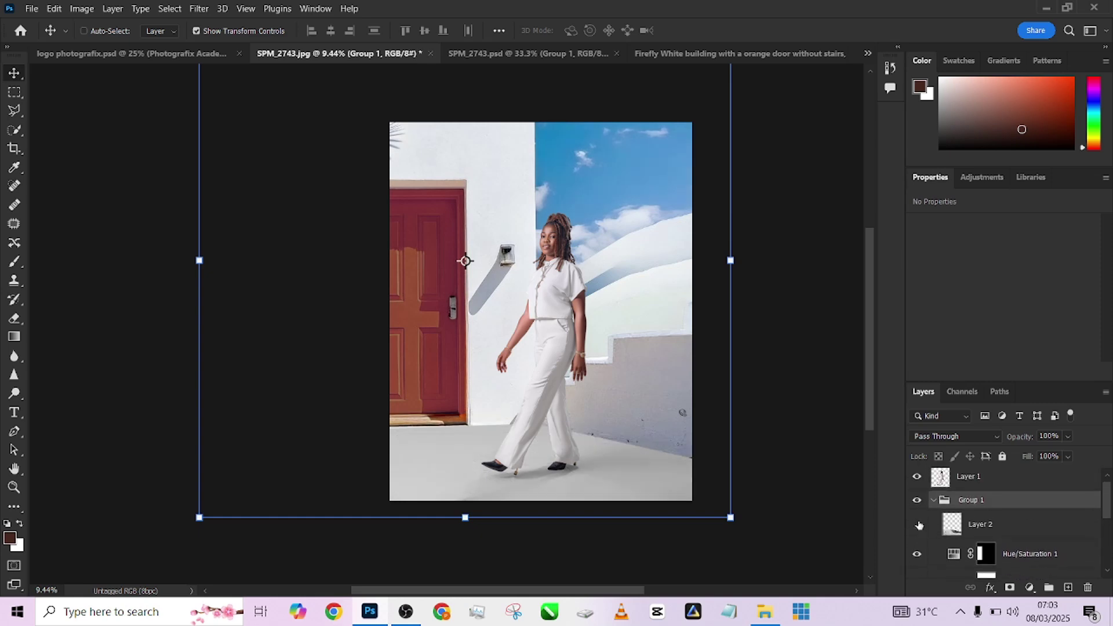
{"action": "left_click", "coordinate": [917, 525]}
{"action": "left_click", "coordinate": [917, 524]}
{"action": "left_click", "coordinate": [917, 525]}
{"action": "left_click", "coordinate": [917, 525]}
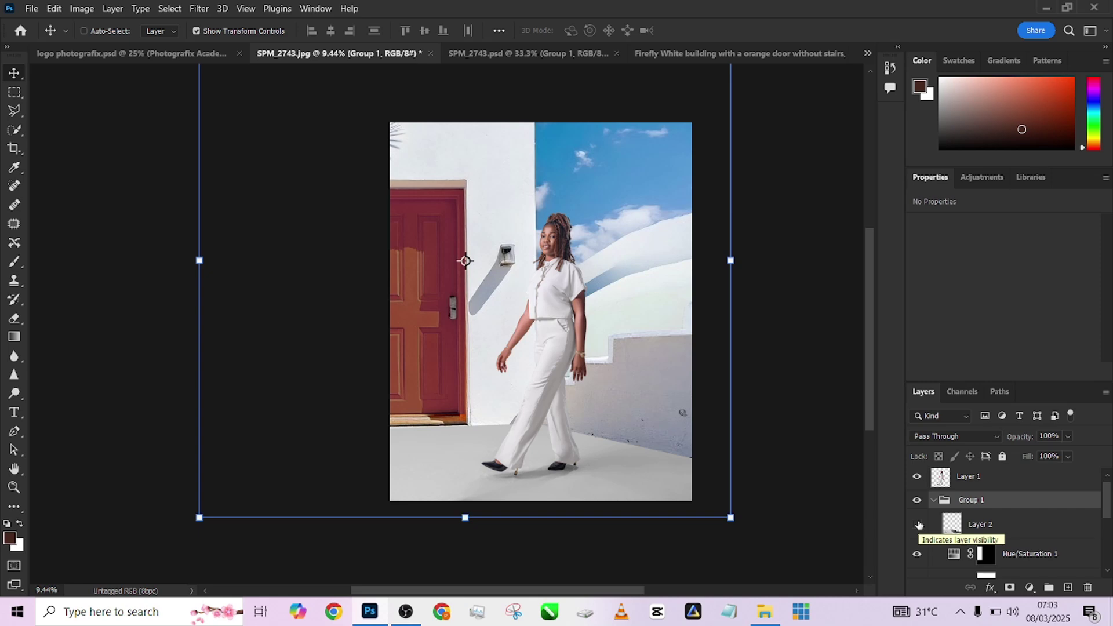
Step: Show Layer 2 in Group 1 again to restore the floor's tile texture
{"action": "left_click", "coordinate": [917, 525]}
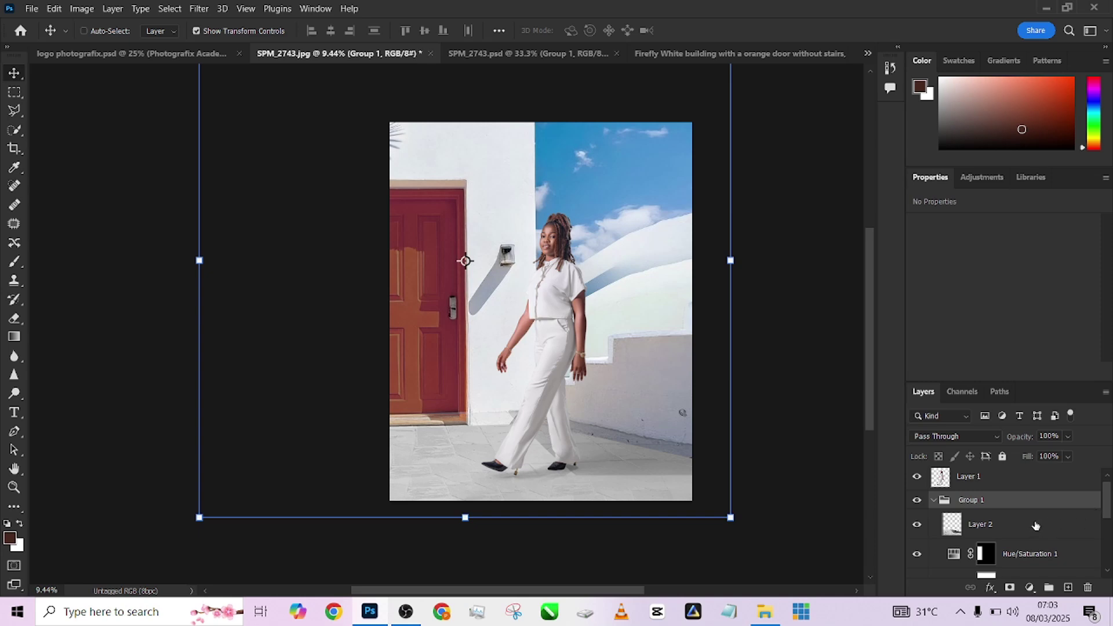
Step: Try deleting Layer 2 from Group 1, toggle the woman's layer to check the composite, and undo the deletion
{"action": "left_click_drag", "start_coordinate": [1032, 529], "coordinate": [1089, 587]}
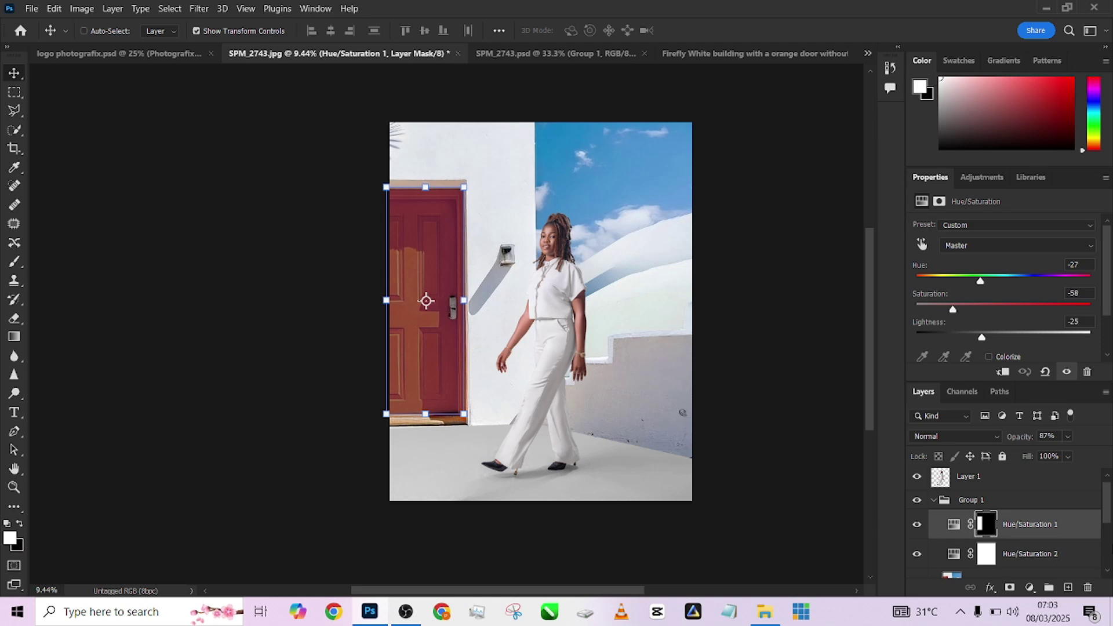
{"action": "left_click", "coordinate": [917, 476]}
{"action": "left_click", "coordinate": [917, 477]}
{"action": "key", "text": "ctrl+z"}
{"action": "key", "text": "ctrl+z"}
{"action": "key", "text": "ctrl+z"}
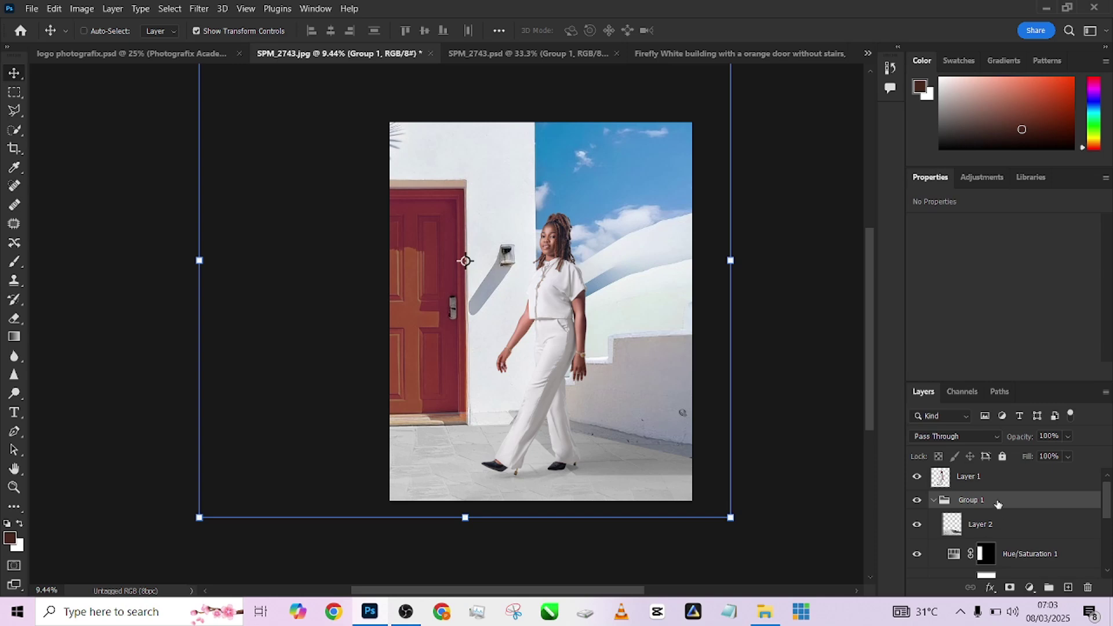
Step: Isolate Layer 2 to examine the floor texture, restore the other layers, and compare the composite with Layer 2 off and on
{"action": "scroll", "coordinate": [1002, 526], "scroll_direction": "down", "scroll_amount": 2}
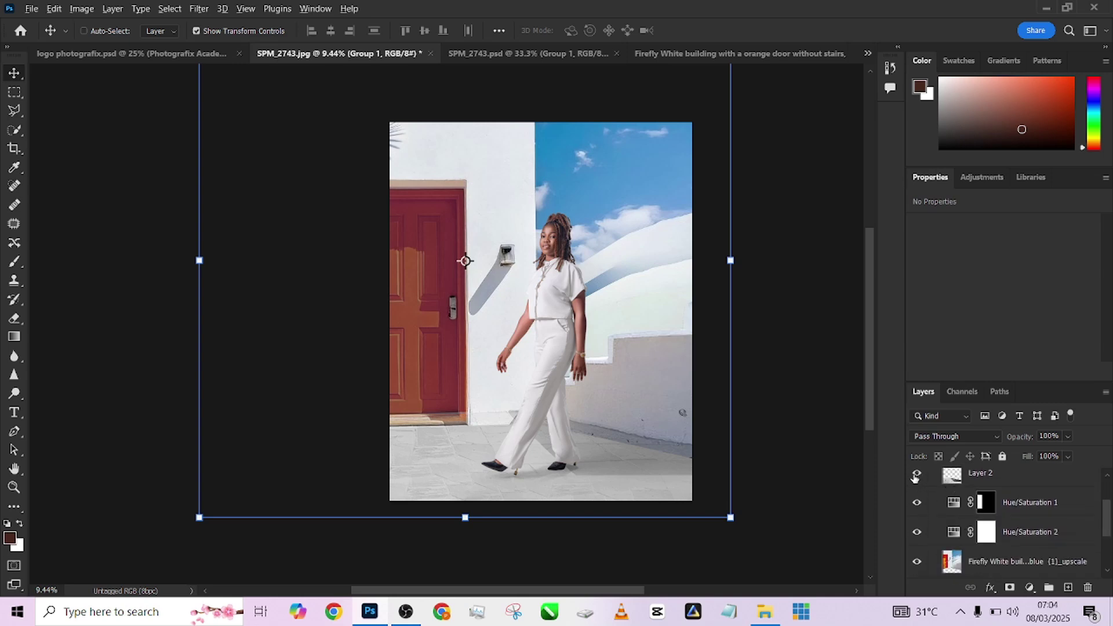
{"action": "left_click", "coordinate": [915, 474], "text": "alt"}
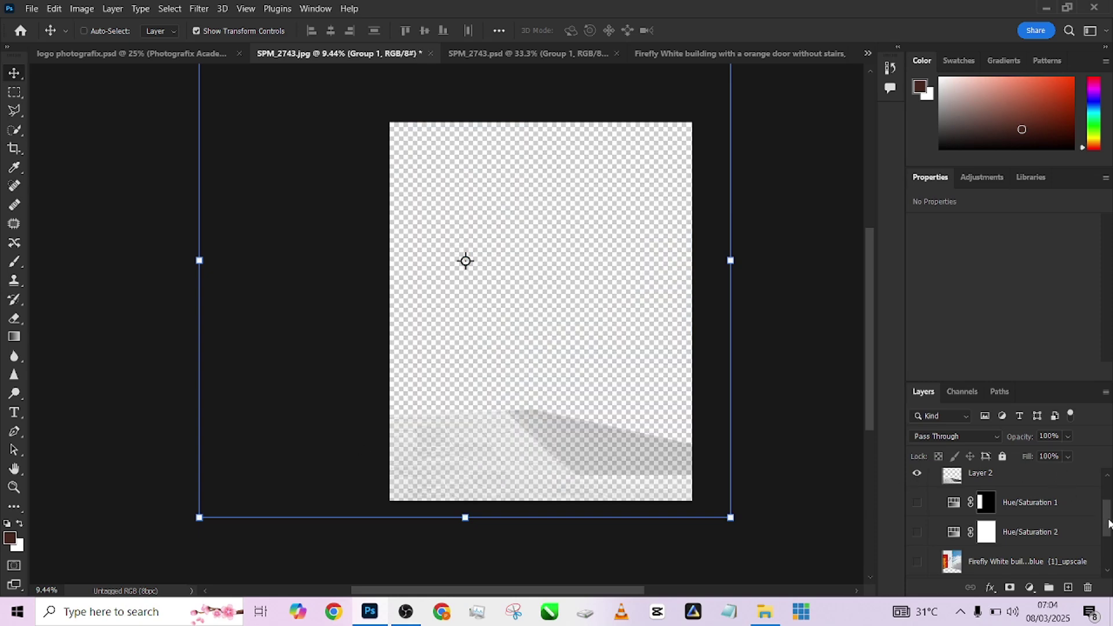
{"action": "left_click_drag", "start_coordinate": [1108, 524], "coordinate": [1110, 556]}
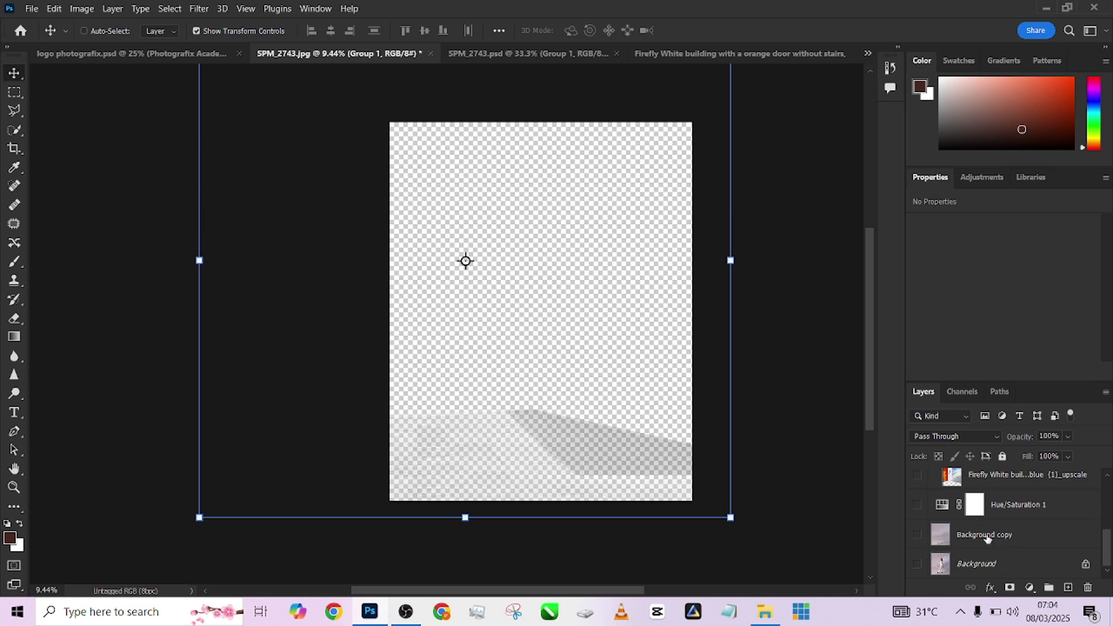
{"action": "left_click_drag", "start_coordinate": [1107, 554], "coordinate": [1111, 513]}
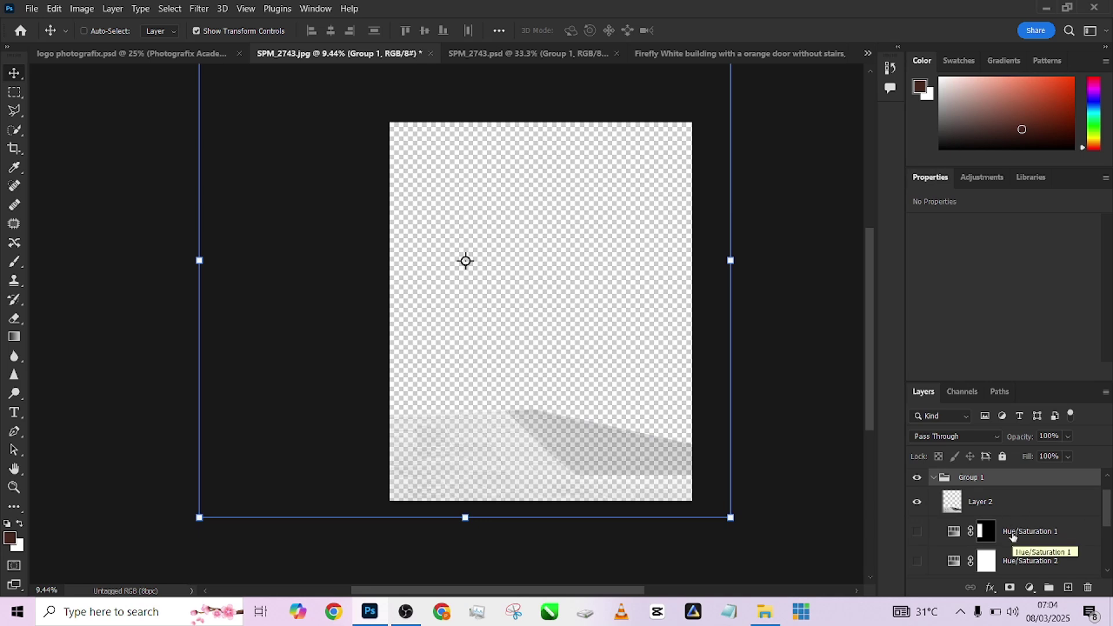
{"action": "left_click", "coordinate": [916, 504], "text": "alt"}
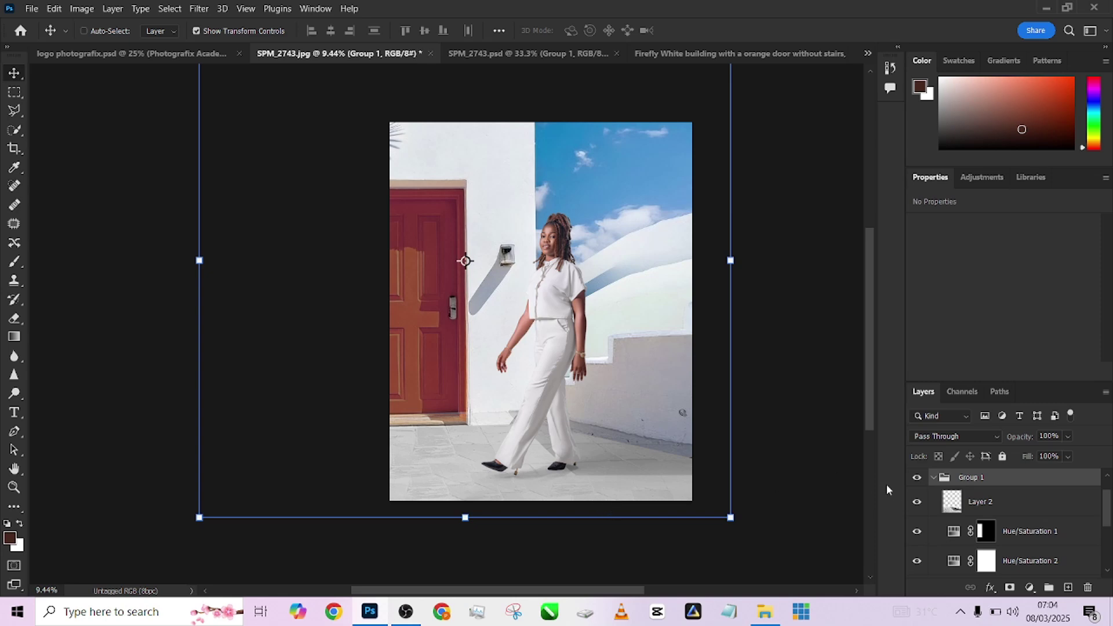
{"action": "left_click", "coordinate": [916, 502]}
{"action": "left_click", "coordinate": [916, 502]}
{"action": "left_click", "coordinate": [916, 503]}
{"action": "left_click", "coordinate": [917, 503]}
Step: Collapse Group 1 and toggle its visibility to compare the grey studio backdrop with the building scene
{"action": "left_click", "coordinate": [932, 477]}
{"action": "left_click", "coordinate": [918, 481]}
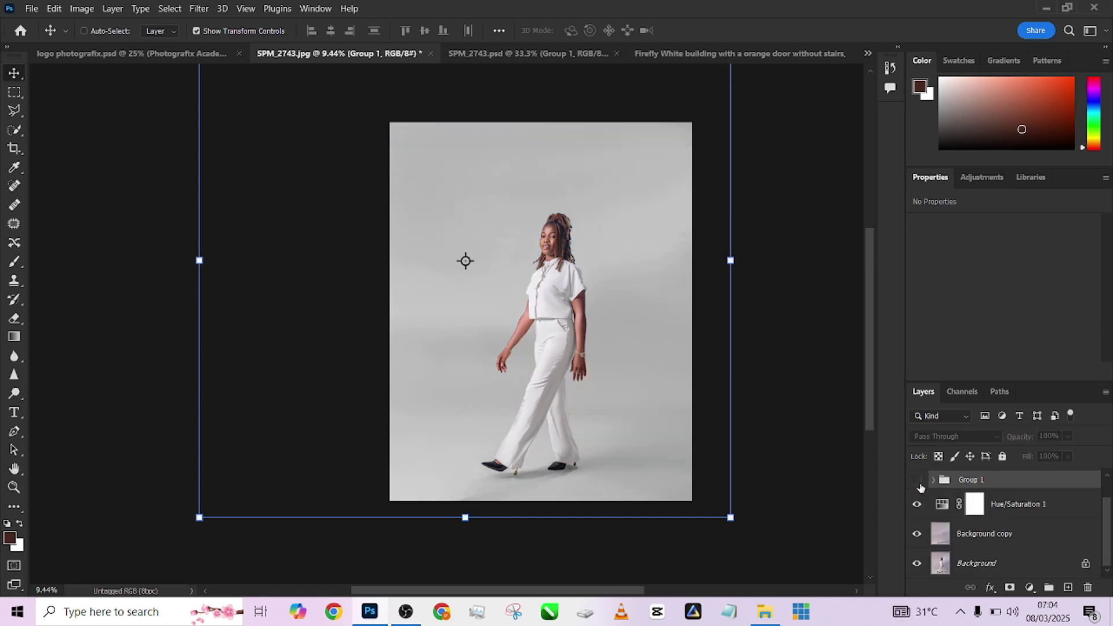
{"action": "left_click", "coordinate": [918, 481]}
{"action": "left_click", "coordinate": [919, 483]}
{"action": "left_click", "coordinate": [919, 483]}
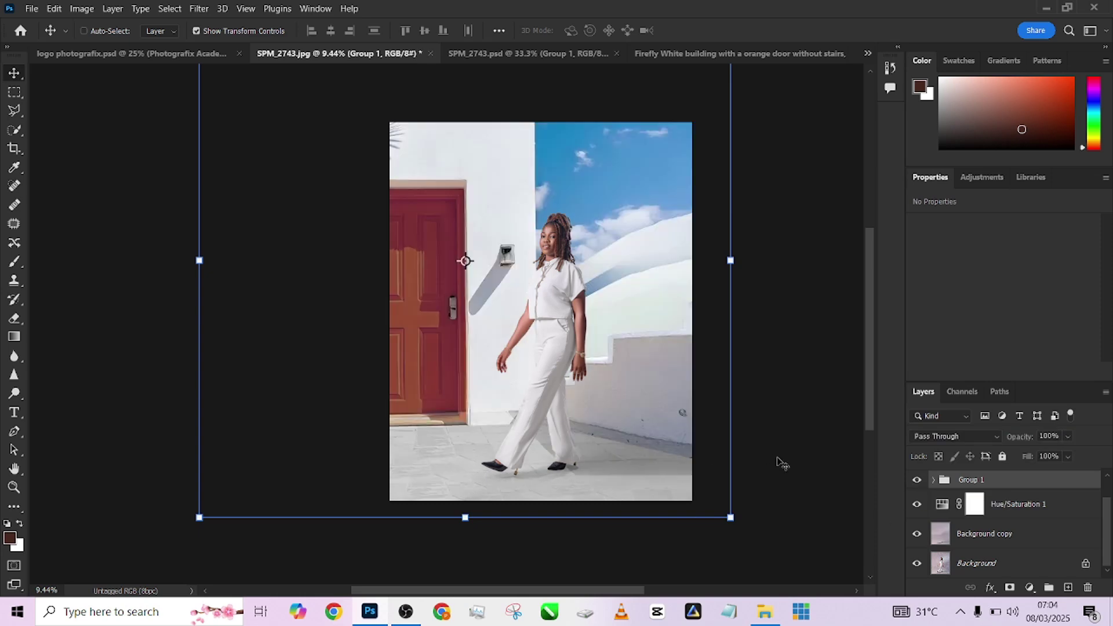
{"action": "left_click", "coordinate": [919, 482]}
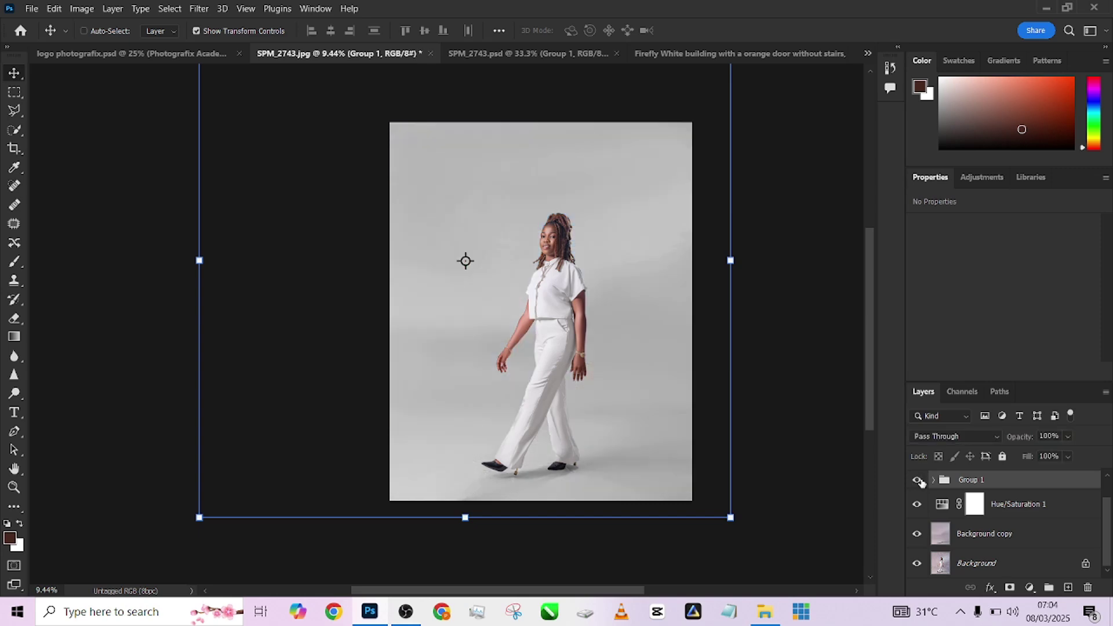
{"action": "left_click", "coordinate": [919, 482]}
{"action": "left_click", "coordinate": [919, 482]}
{"action": "left_click", "coordinate": [919, 481]}
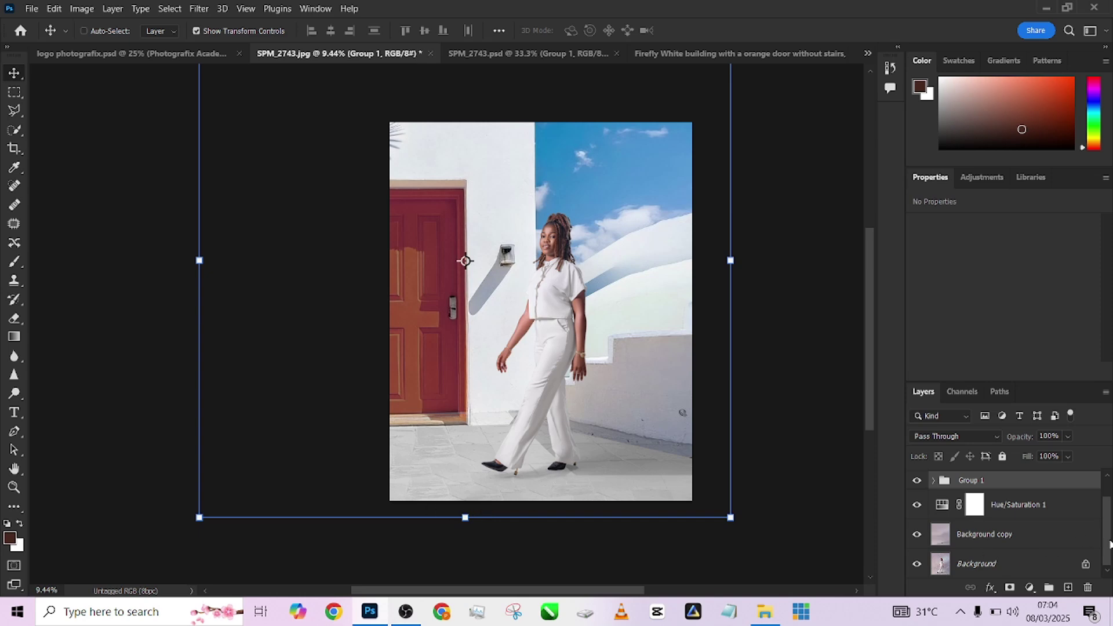
Step: Select Layer 1, switch to SPM_2743.psd, and copy the hex colour c87123 from its Color Fill 1 layer
{"action": "key", "text": "ctrl+shift+alt+e"}
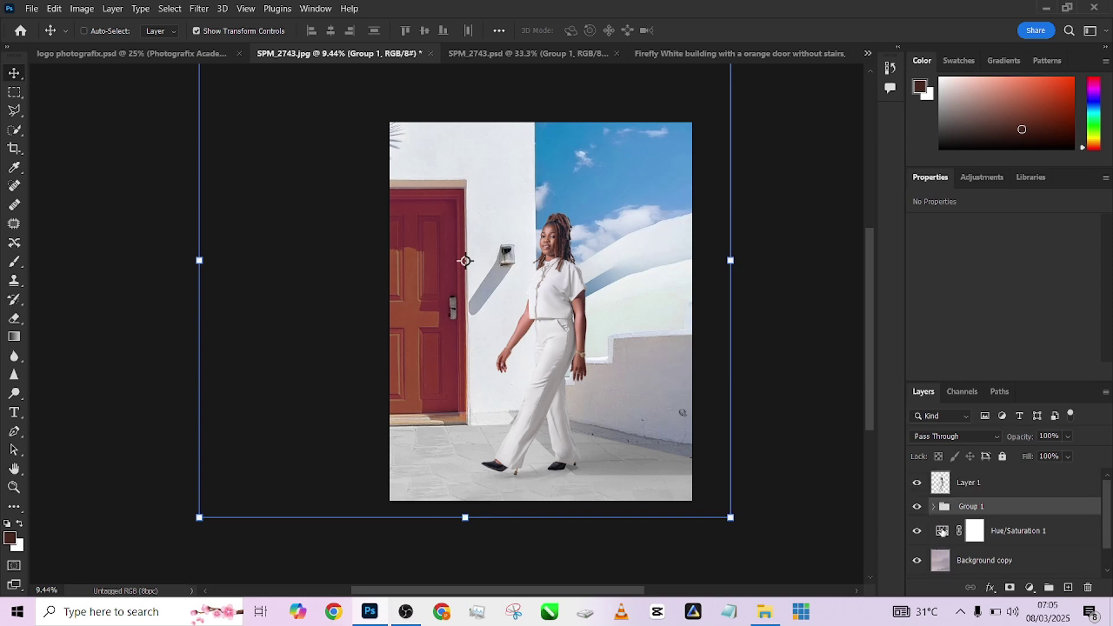
{"action": "left_click", "coordinate": [1005, 492]}
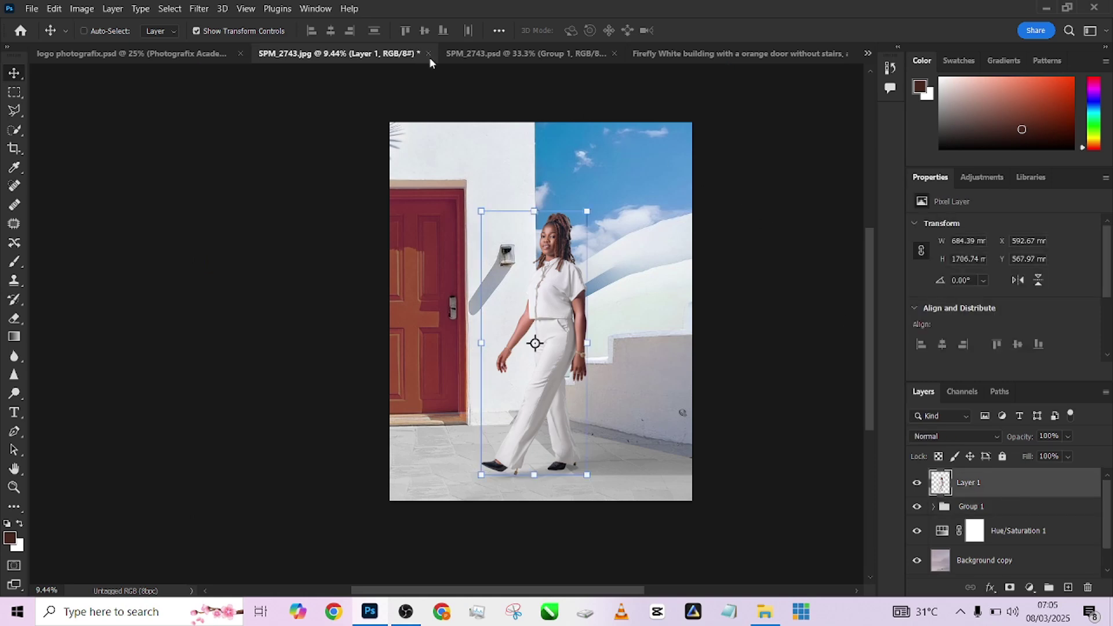
{"action": "left_click", "coordinate": [498, 53]}
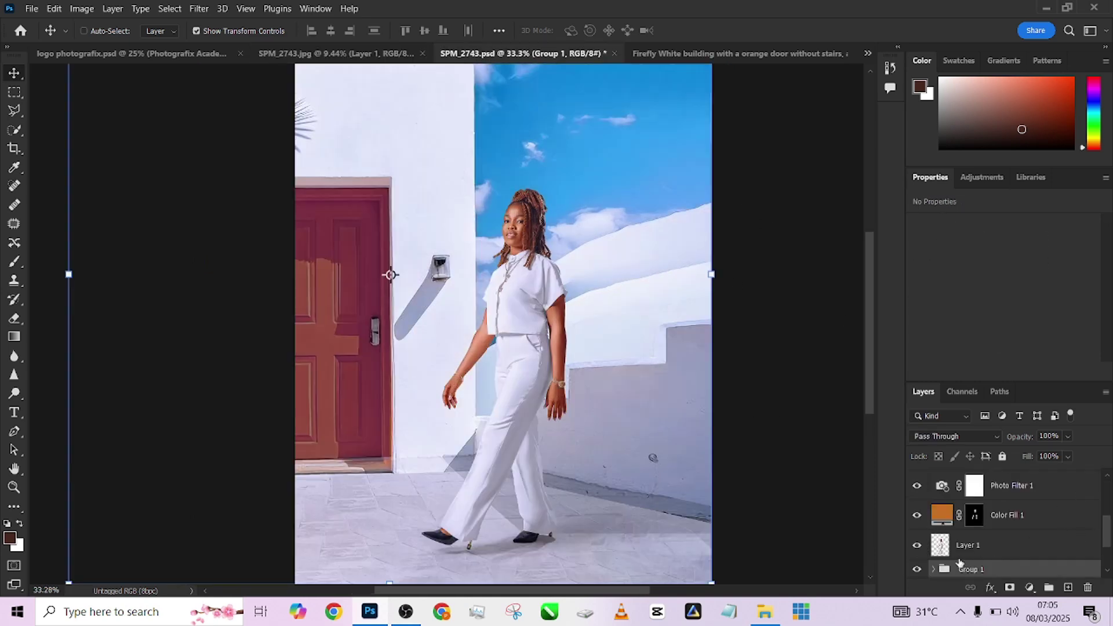
{"action": "left_click", "coordinate": [919, 515]}
{"action": "left_click", "coordinate": [946, 515]}
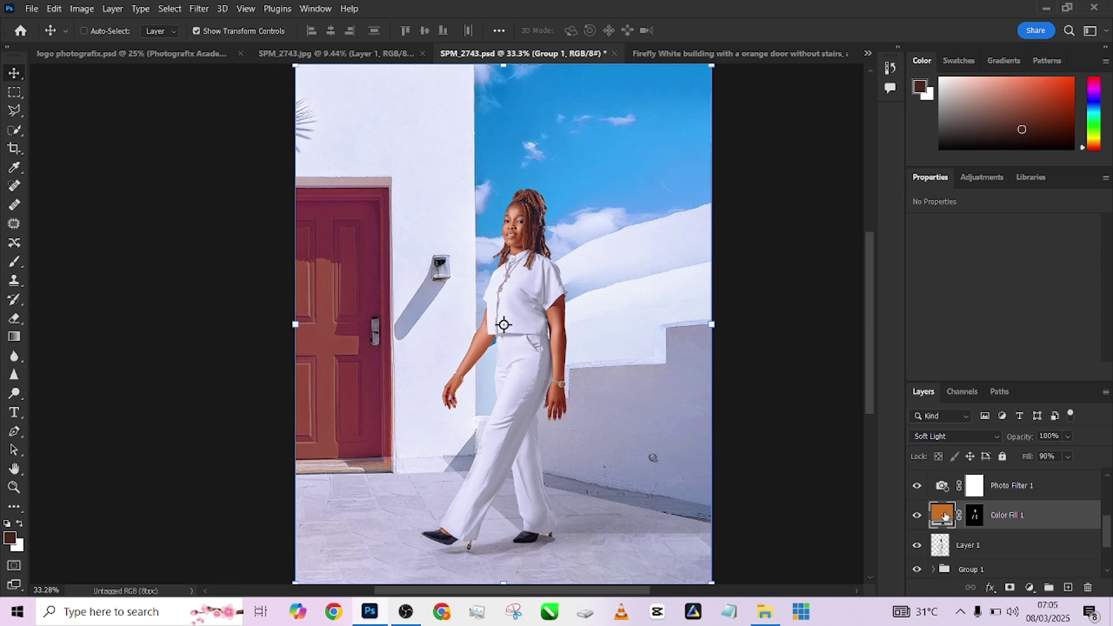
{"action": "double_click", "coordinate": [944, 515]}
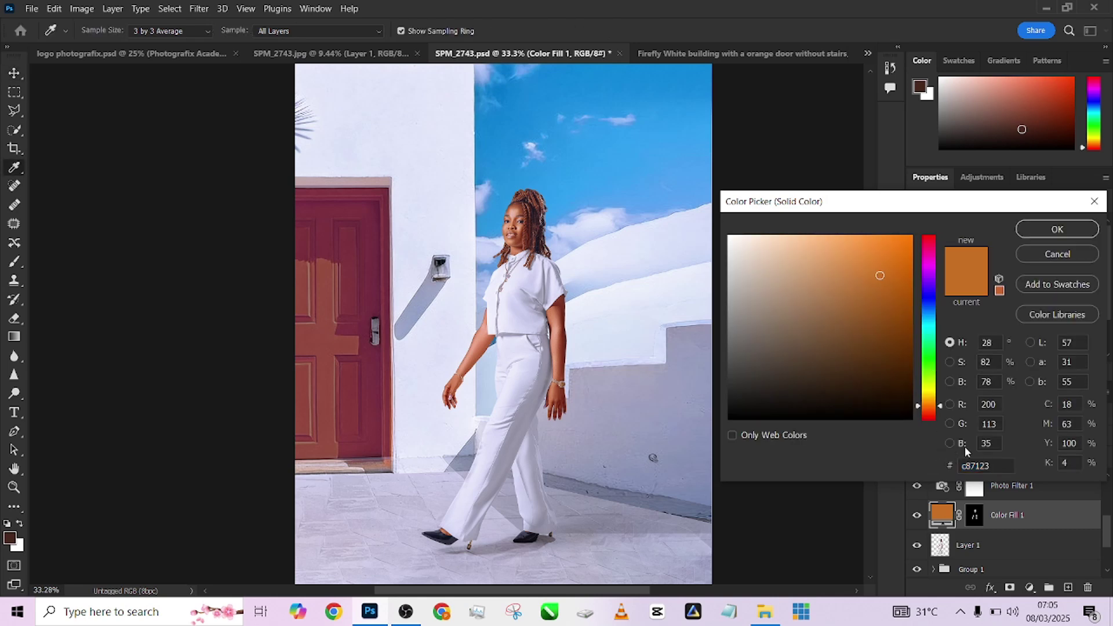
{"action": "left_click_drag", "start_coordinate": [998, 471], "coordinate": [929, 467]}
{"action": "key", "text": "ctrl+c"}
{"action": "left_click", "coordinate": [1053, 228]}
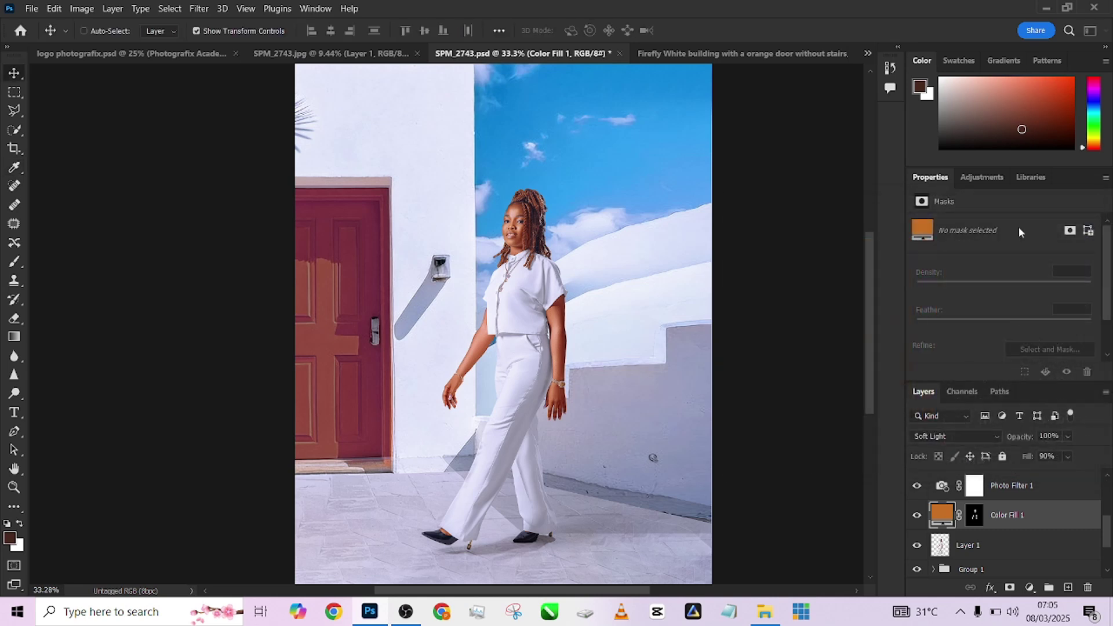
Step: Return to SPM_2743.jpg and add a Solid Color fill layer above Layer 1 using the copied colour c87123
{"action": "left_click", "coordinate": [370, 55]}
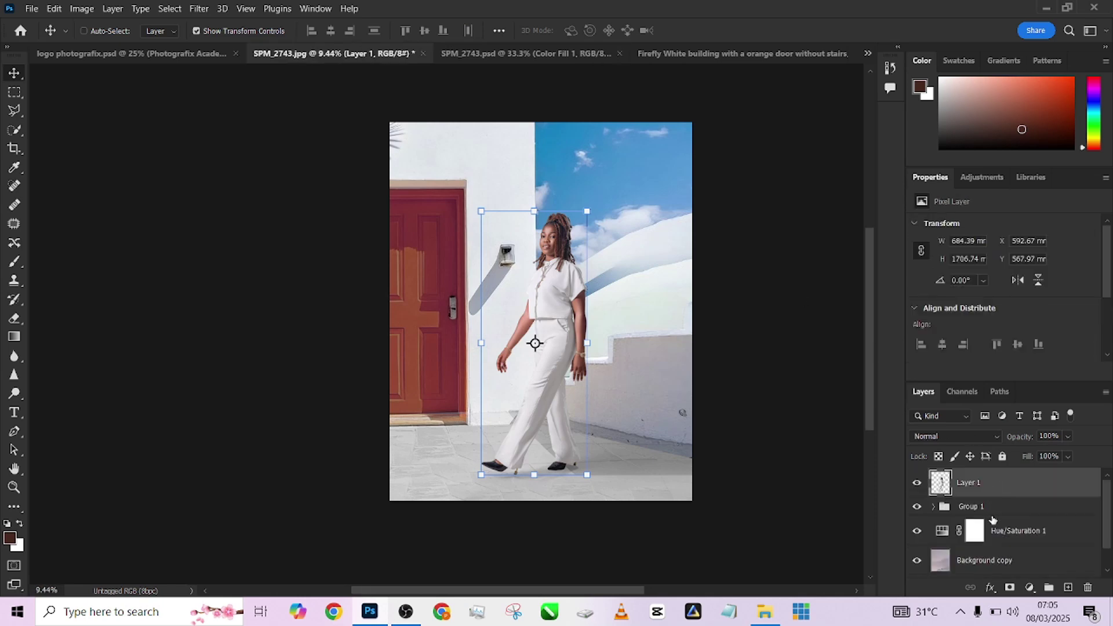
{"action": "left_click", "coordinate": [1030, 587]}
{"action": "left_click", "coordinate": [1006, 332]}
{"action": "key", "text": "ctrl+v"}
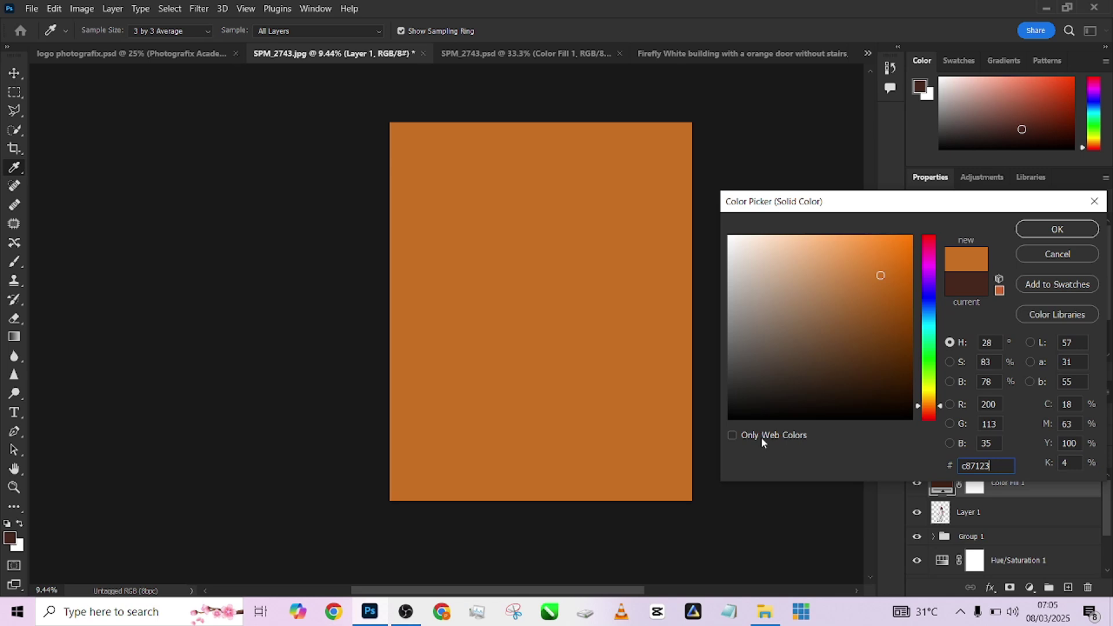
{"action": "left_click", "coordinate": [1049, 232]}
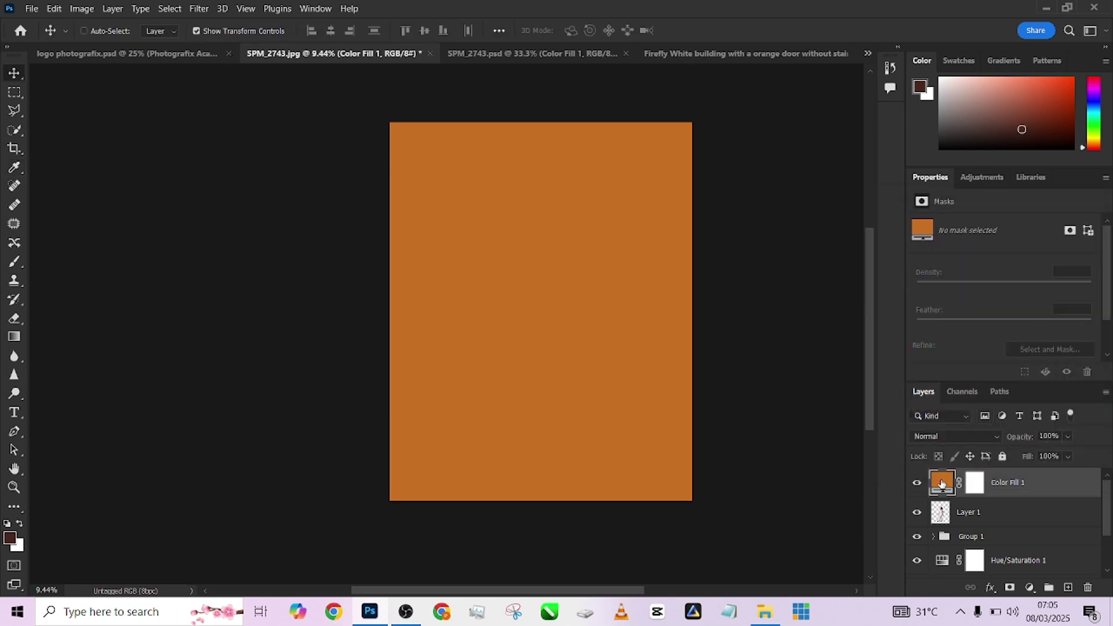
Step: Hide the orange fill, duplicate Layer 1, and mask the copy to her skin and hair using Color Range with Fuzziness 11
{"action": "left_click", "coordinate": [916, 482]}
{"action": "left_click_drag", "start_coordinate": [1015, 512], "coordinate": [1068, 587]}
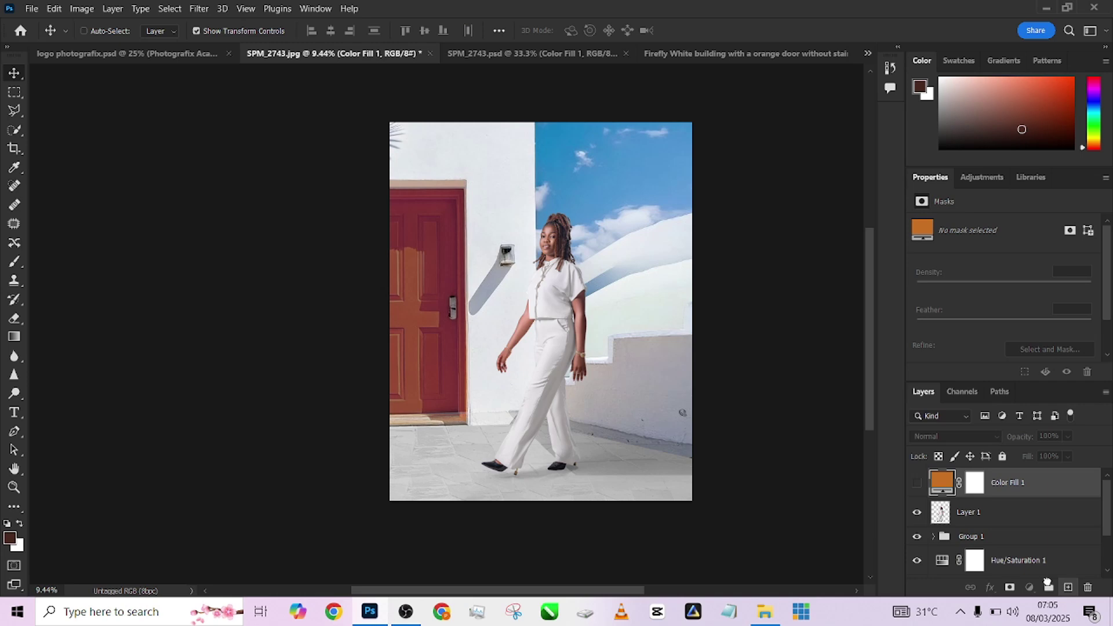
{"action": "left_click", "coordinate": [1009, 587]}
{"action": "left_click", "coordinate": [170, 9]}
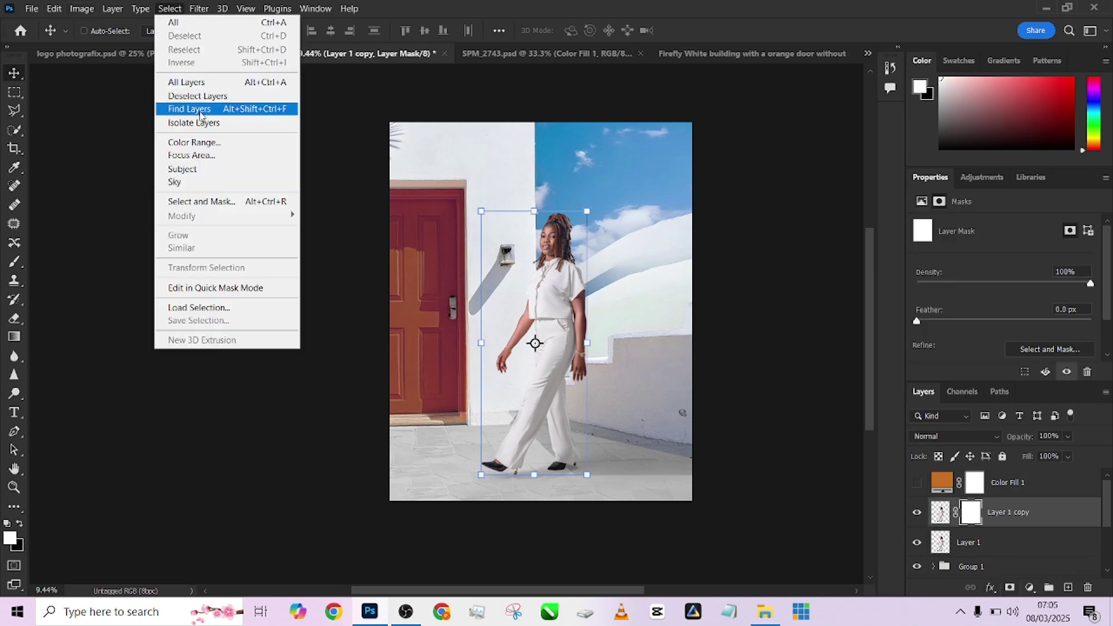
{"action": "left_click", "coordinate": [194, 142]}
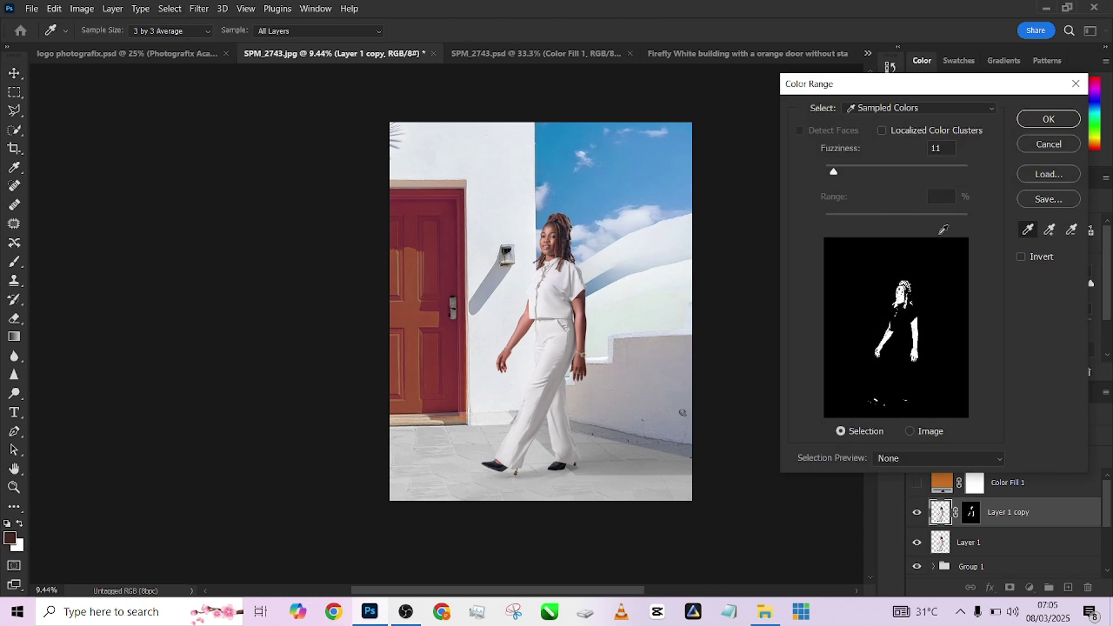
{"action": "left_click", "coordinate": [1048, 118]}
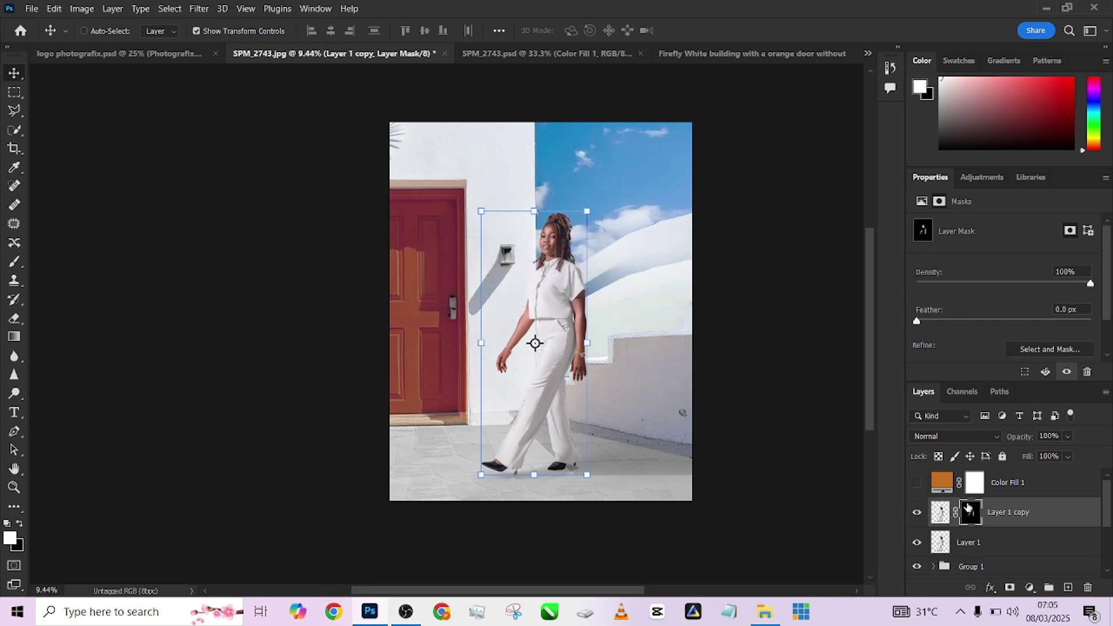
Step: Transfer the skin mask from Layer 1 copy to Color Fill 1, delete the copy, and show the fill layer
{"action": "left_click_drag", "start_coordinate": [971, 491], "coordinate": [972, 493]}
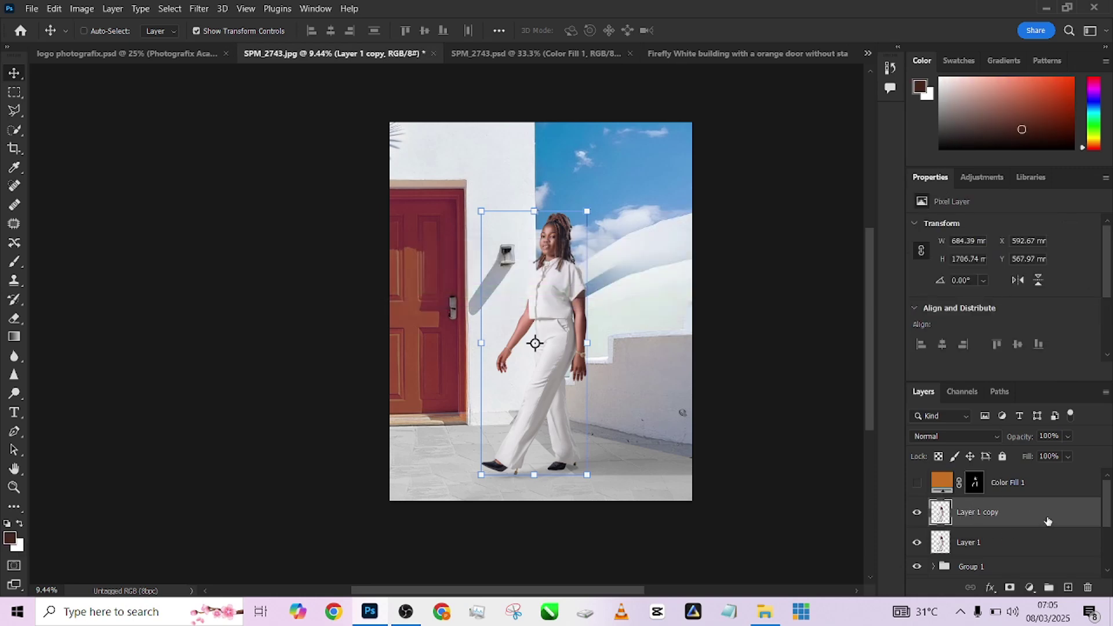
{"action": "left_click_drag", "start_coordinate": [1048, 520], "coordinate": [1087, 587]}
{"action": "left_click", "coordinate": [916, 484]}
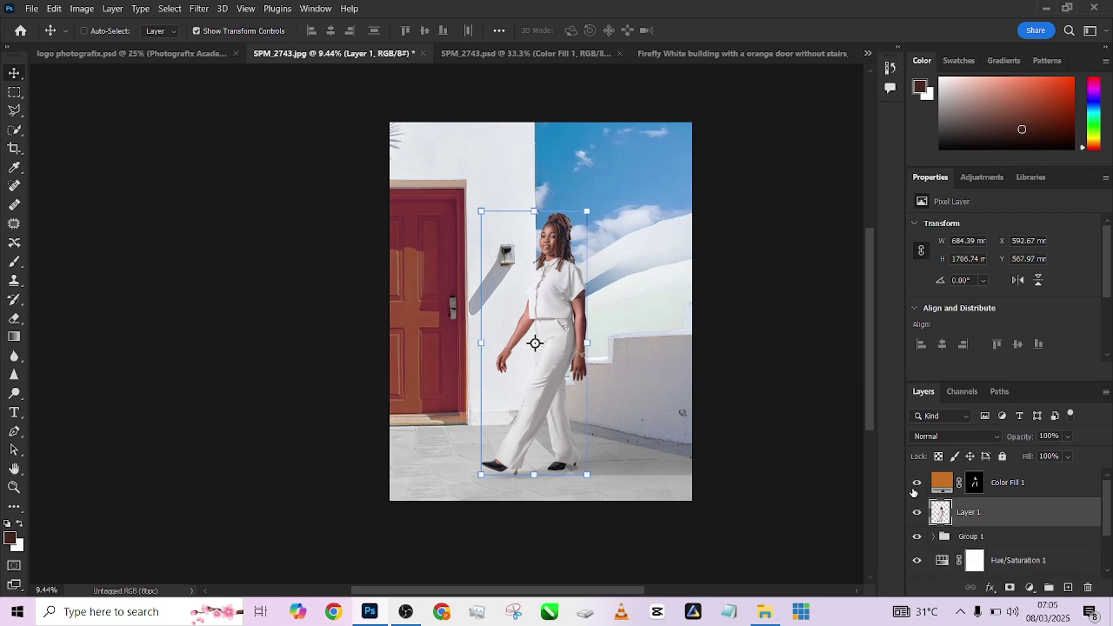
Step: Set the blend mode of the Color Fill 1 layer to Soft Light
{"action": "left_click", "coordinate": [1055, 490]}
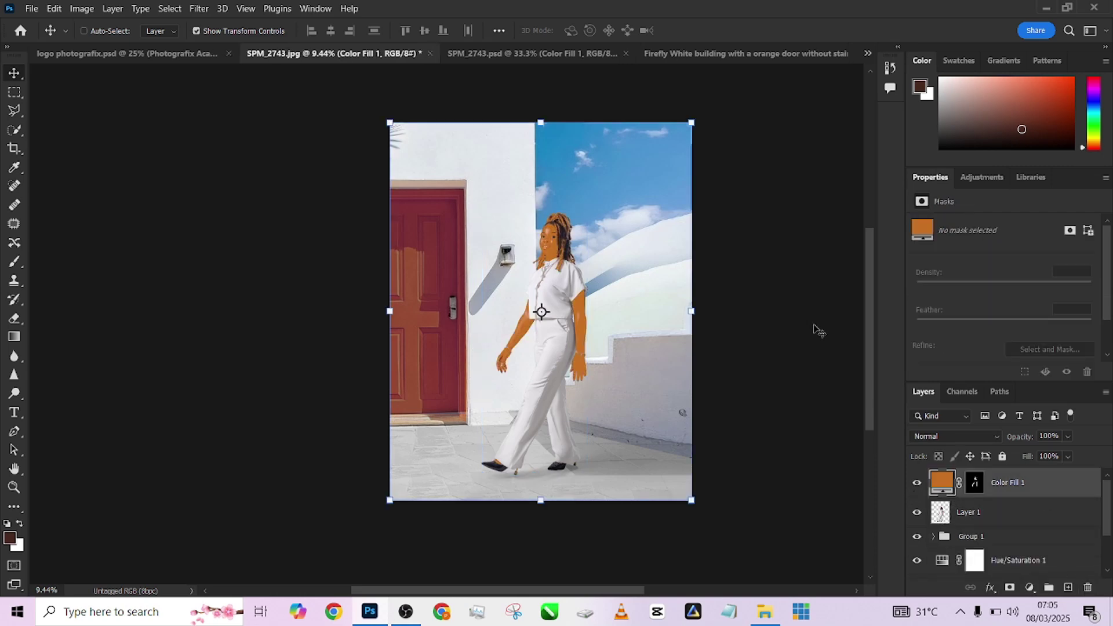
{"action": "left_click", "coordinate": [978, 438]}
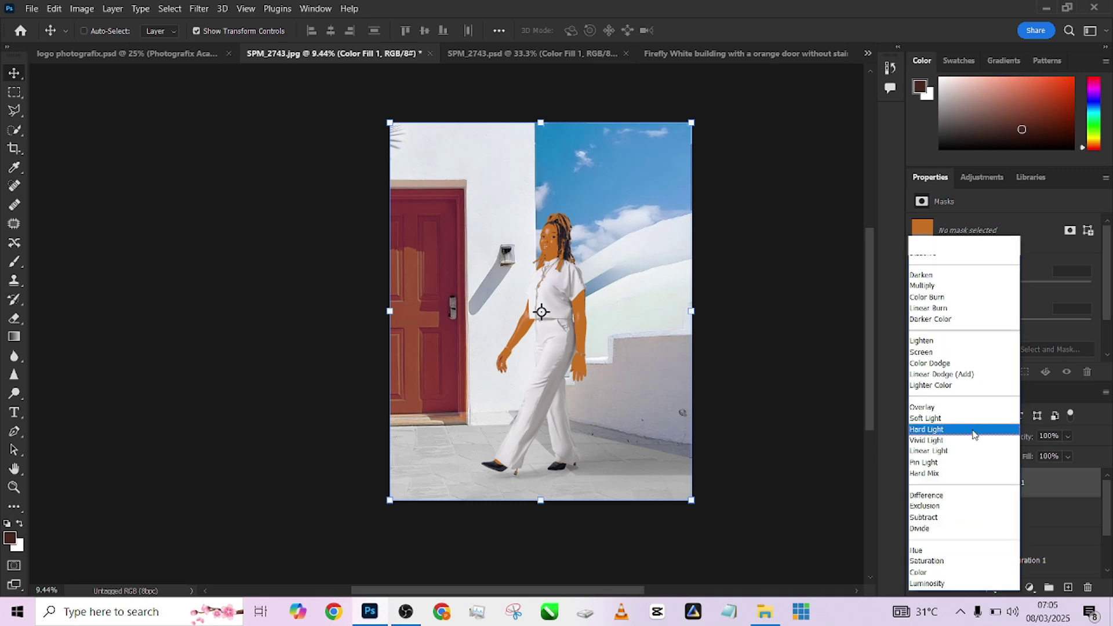
{"action": "left_click", "coordinate": [940, 418]}
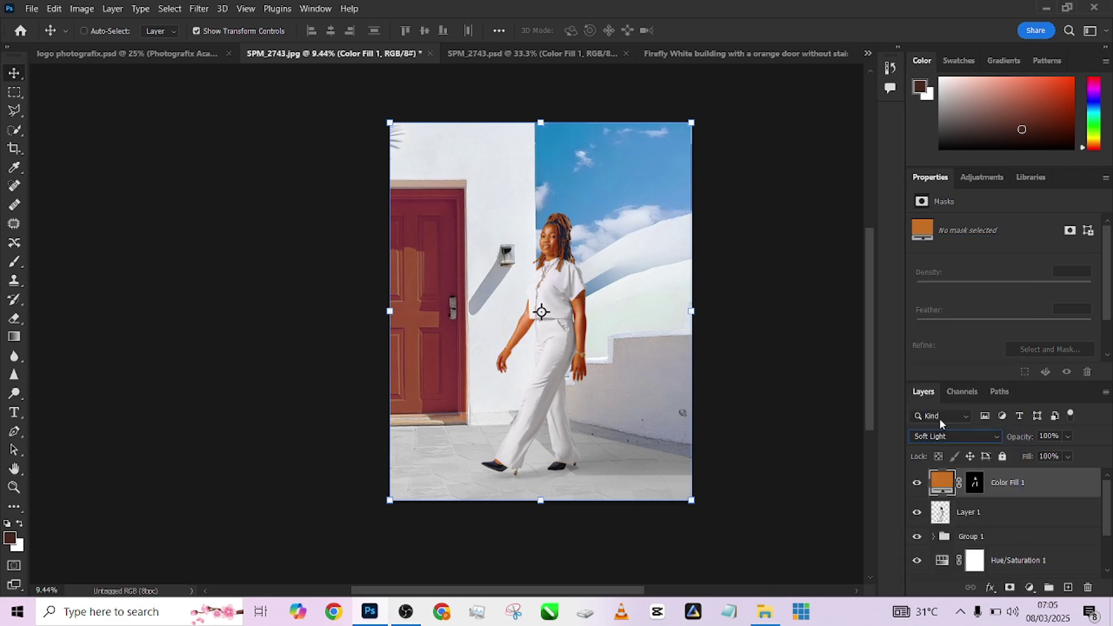
Step: Paint white on the Color Fill 1 mask over her hairline and hair with a 122 px brush, lowering the flow to 17%
{"action": "left_click", "coordinate": [973, 482]}
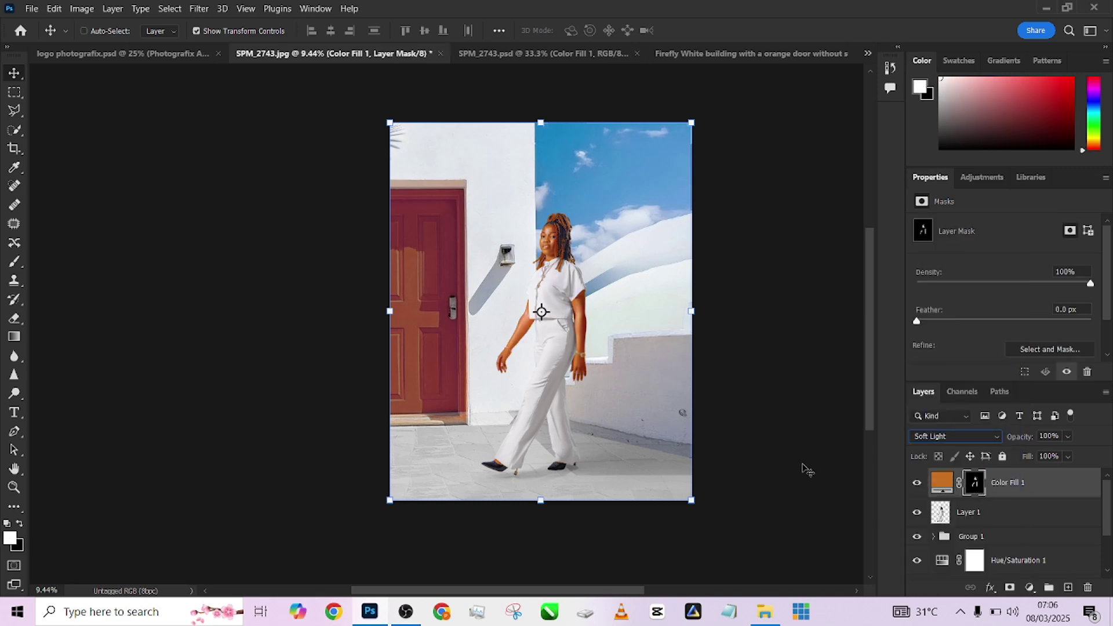
{"action": "left_click", "coordinate": [14, 262]}
{"action": "scroll", "coordinate": [575, 239], "scroll_direction": "up", "scroll_amount": 2}
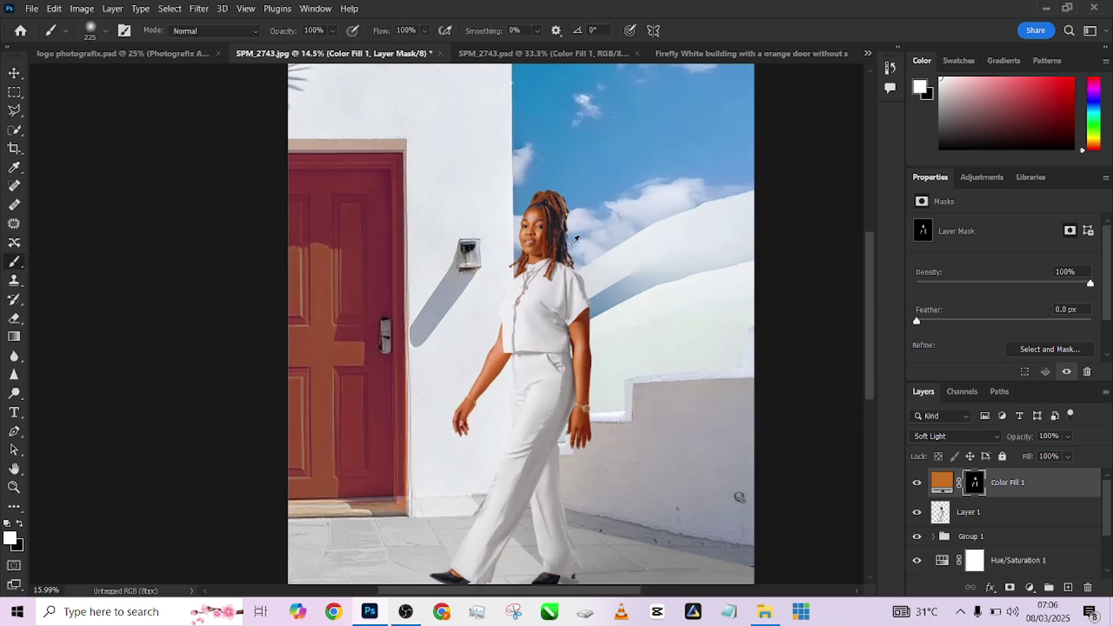
{"action": "scroll", "coordinate": [575, 240], "scroll_direction": "up", "scroll_amount": 2}
{"action": "scroll", "coordinate": [507, 203], "scroll_direction": "up", "scroll_amount": 1}
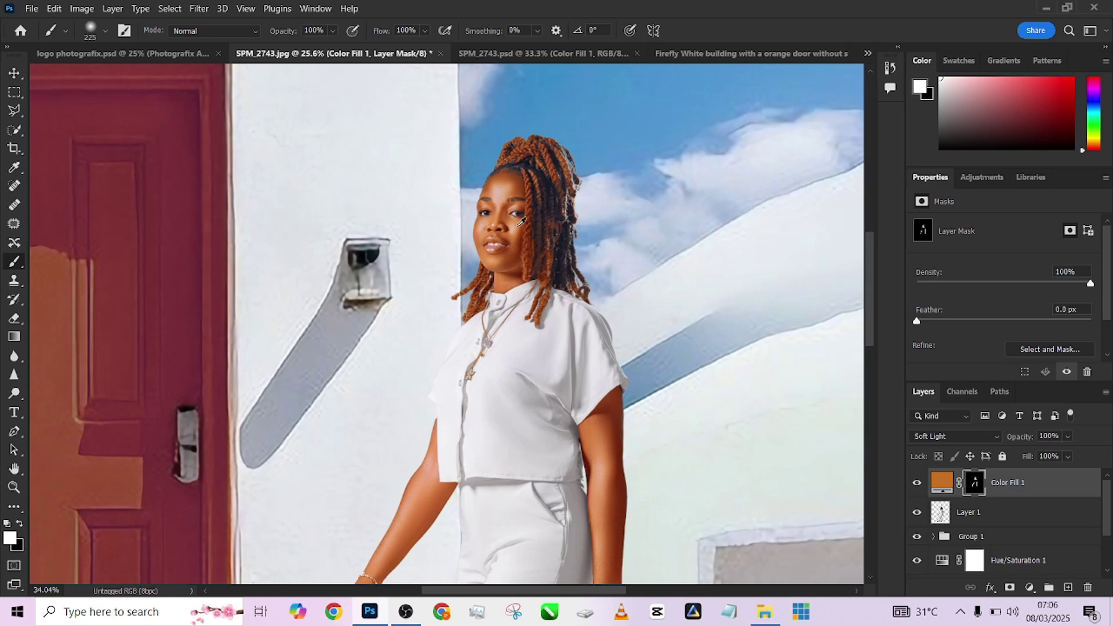
{"action": "scroll", "coordinate": [509, 198], "scroll_direction": "up", "scroll_amount": 1}
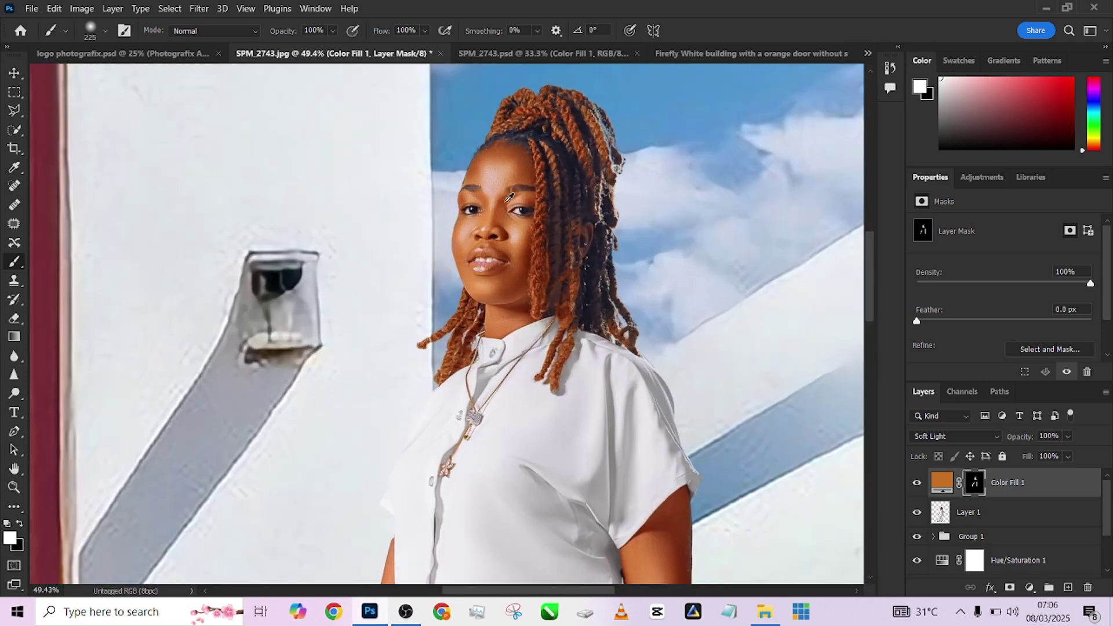
{"action": "scroll", "coordinate": [504, 232], "scroll_direction": "up", "scroll_amount": 3}
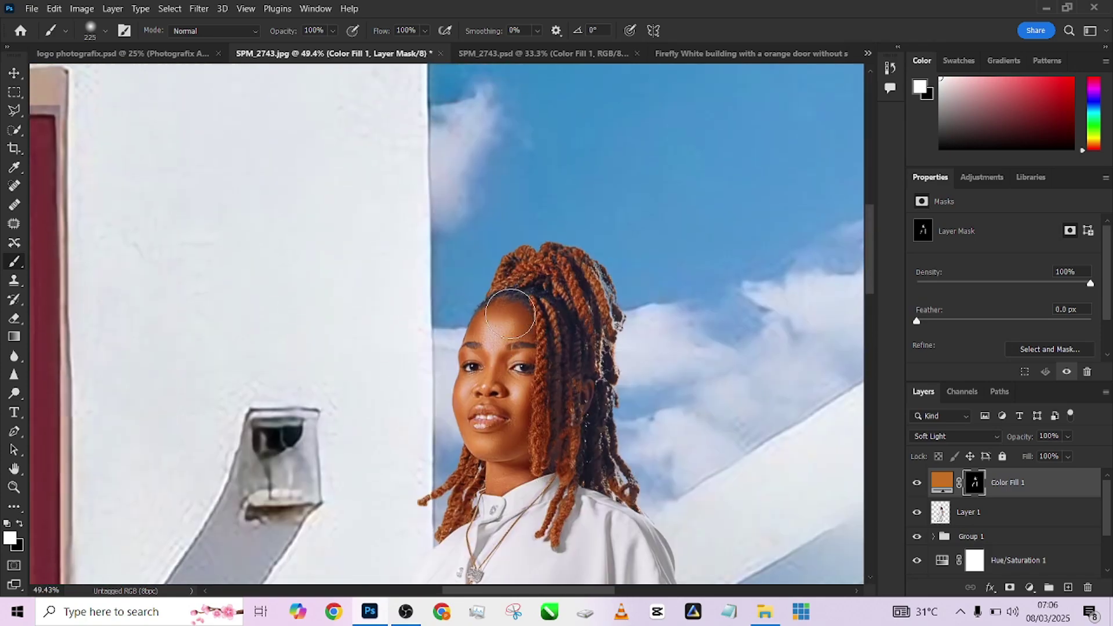
{"action": "left_click_drag", "start_coordinate": [491, 310], "coordinate": [464, 310]}
{"action": "left_click_drag", "start_coordinate": [564, 349], "coordinate": [553, 349]}
{"action": "left_click", "coordinate": [427, 32]}
{"action": "left_click_drag", "start_coordinate": [443, 46], "coordinate": [384, 47]}
{"action": "mouse_move", "coordinate": [573, 355]}
{"action": "left_mouse_down"}
{"action": "mouse_move", "coordinate": [581, 377]}
{"action": "mouse_move", "coordinate": [556, 347]}
{"action": "left_mouse_up"}
{"action": "scroll", "coordinate": [557, 371], "scroll_direction": "down", "scroll_amount": 8}
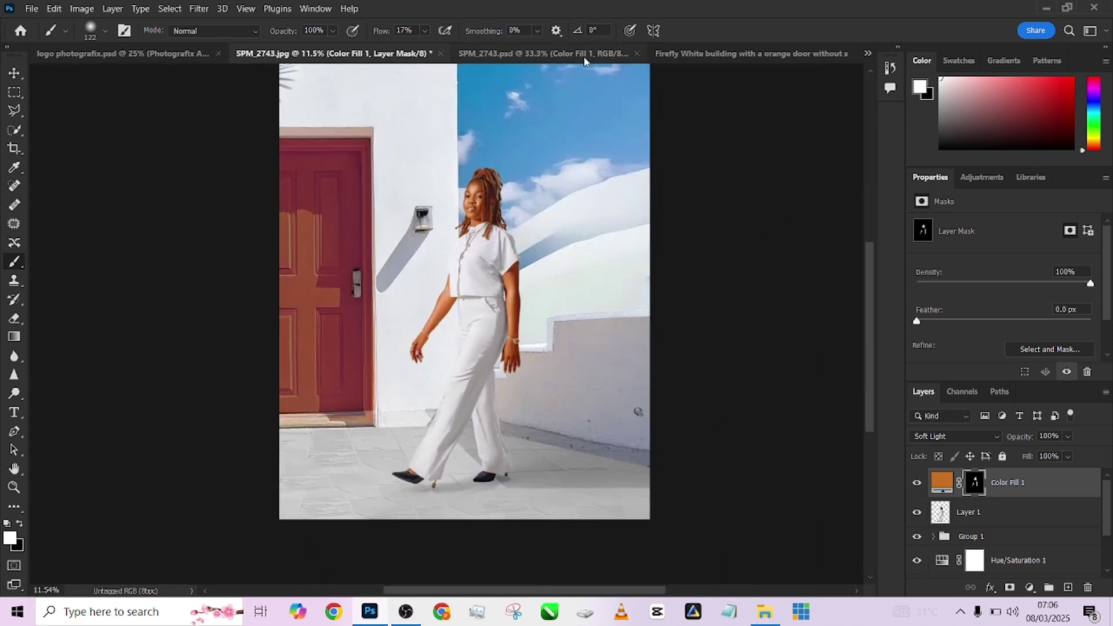
Step: Preview the Photo Filter 1 layer in SPM_2743.psd and copy it into SPM_2743.jpg above Color Fill 1
{"action": "left_click", "coordinate": [565, 54]}
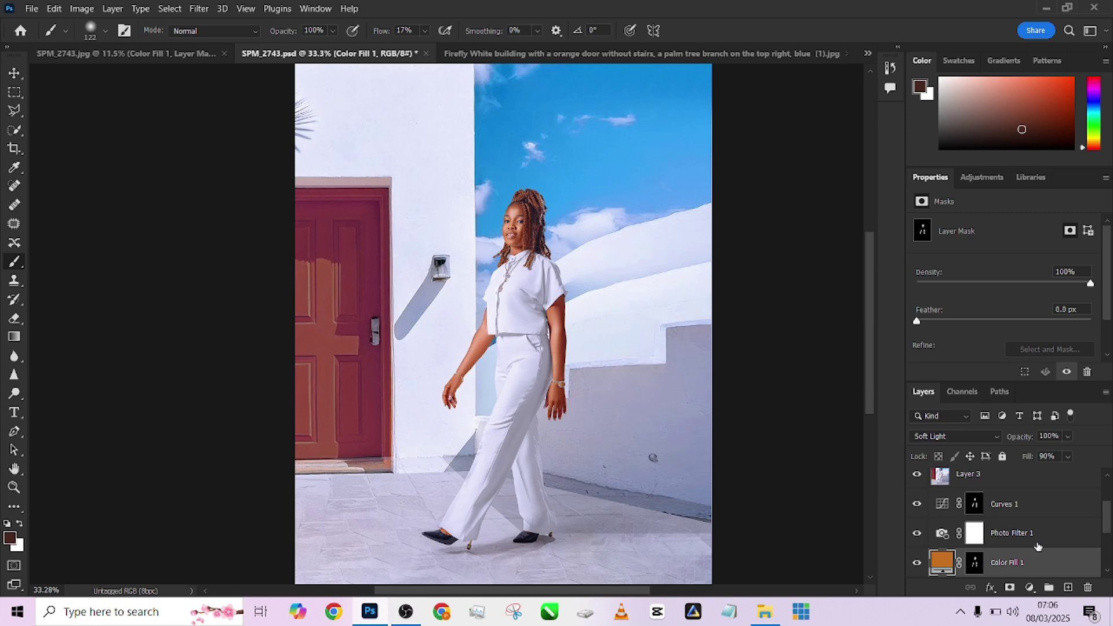
{"action": "left_click", "coordinate": [940, 543]}
{"action": "left_click", "coordinate": [917, 535]}
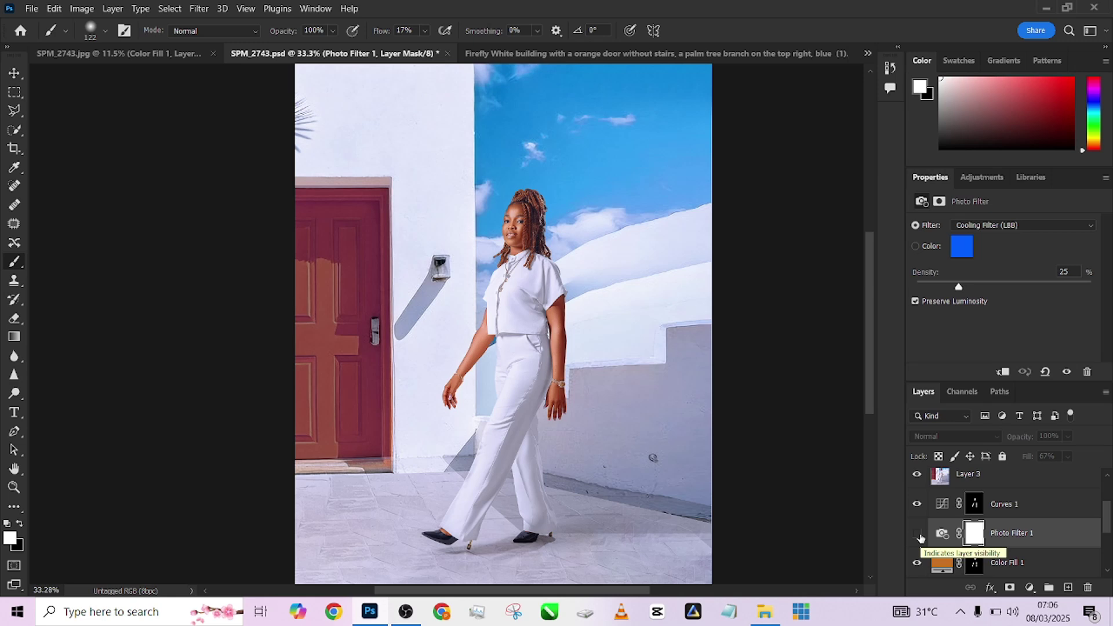
{"action": "left_click", "coordinate": [918, 534]}
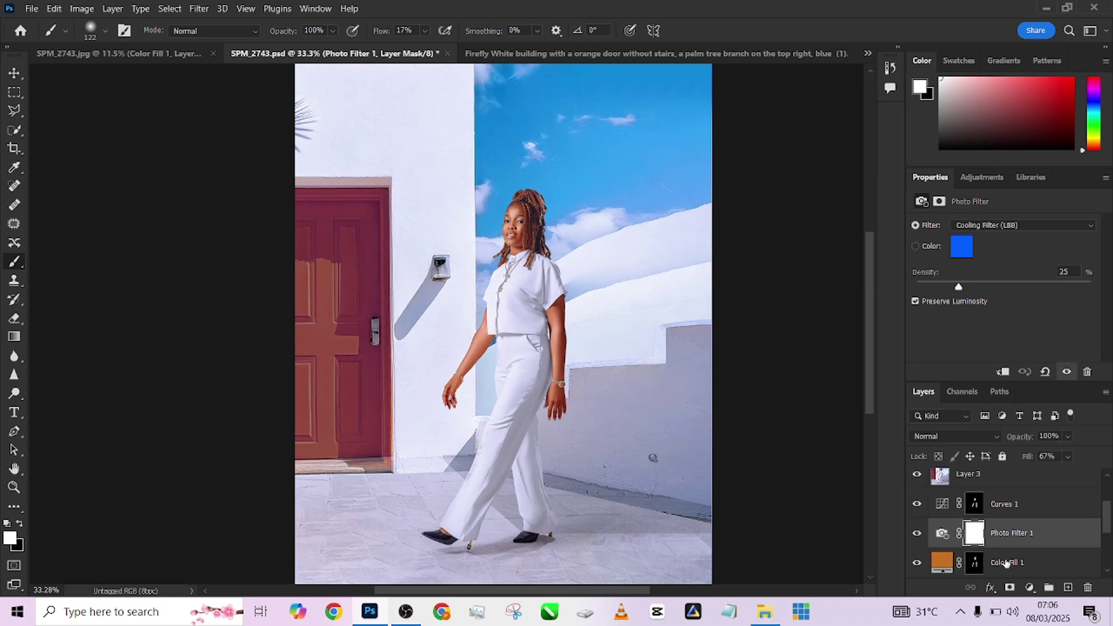
{"action": "left_click_drag", "start_coordinate": [1042, 540], "coordinate": [498, 138]}
{"action": "left_click_drag", "start_coordinate": [162, 37], "coordinate": [505, 255]}
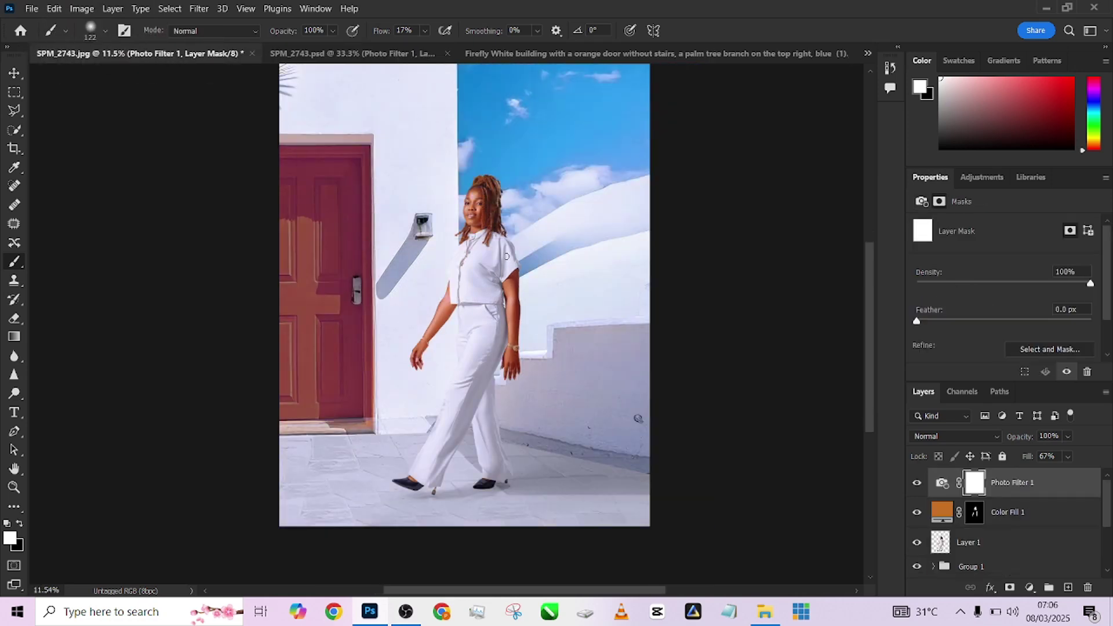
Step: Compare the whole SPM_2743.jpg composite with and without the Photo Filter 1 layer
{"action": "scroll", "coordinate": [538, 316], "scroll_direction": "up", "scroll_amount": 1}
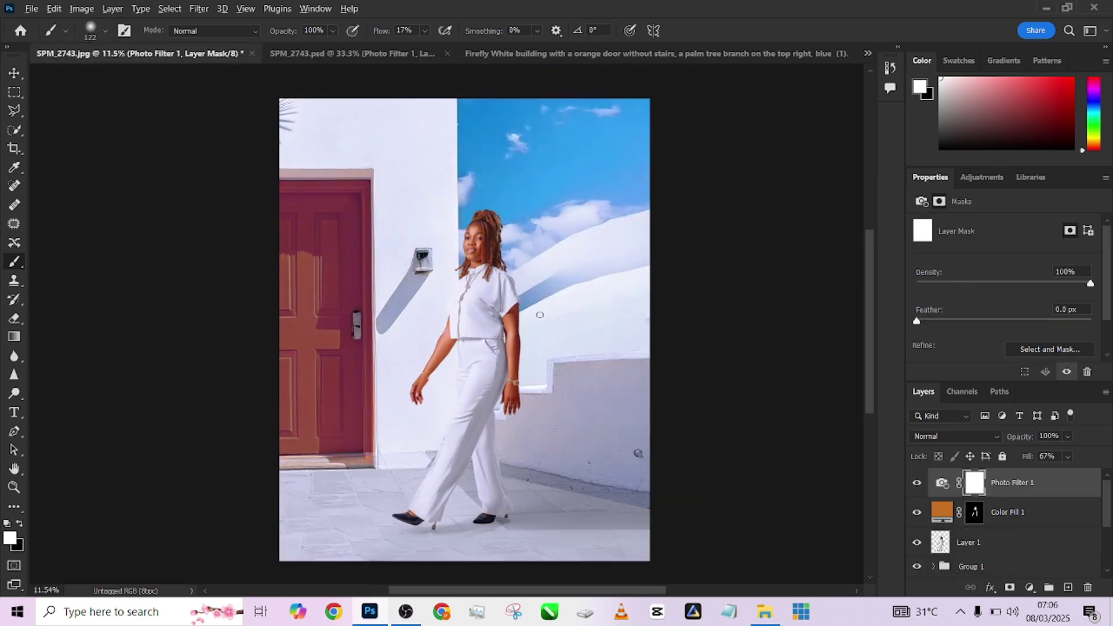
{"action": "scroll", "coordinate": [542, 313], "scroll_direction": "up", "scroll_amount": 1}
{"action": "scroll", "coordinate": [545, 310], "scroll_direction": "down", "scroll_amount": 1}
{"action": "scroll", "coordinate": [545, 310], "scroll_direction": "down", "scroll_amount": 1}
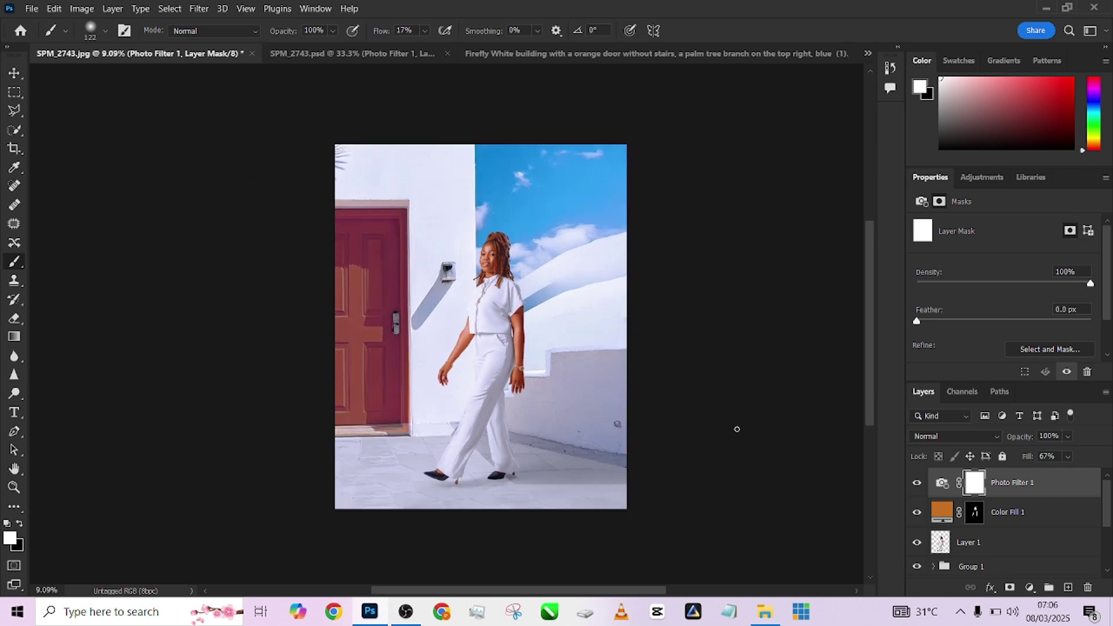
{"action": "left_click", "coordinate": [915, 486]}
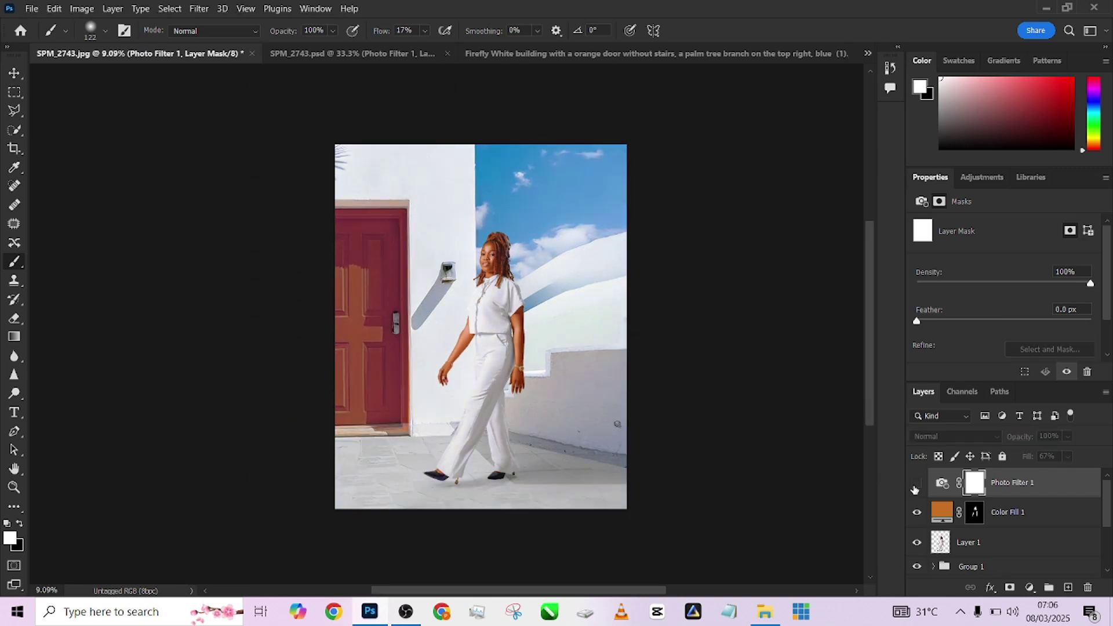
{"action": "left_click", "coordinate": [916, 486]}
{"action": "left_click", "coordinate": [916, 486]}
{"action": "left_click", "coordinate": [915, 487]}
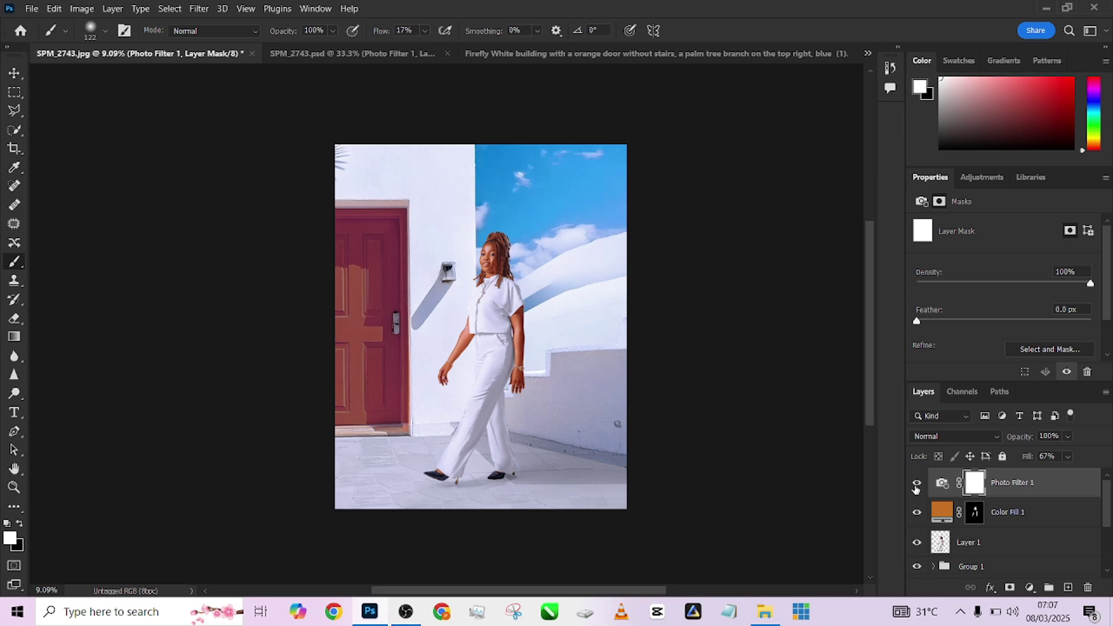
Step: Hide the layers above Curves 1 in SPM_2743.psd and compare the image with and without the Curves 1 adjustment
{"action": "left_click", "coordinate": [412, 61]}
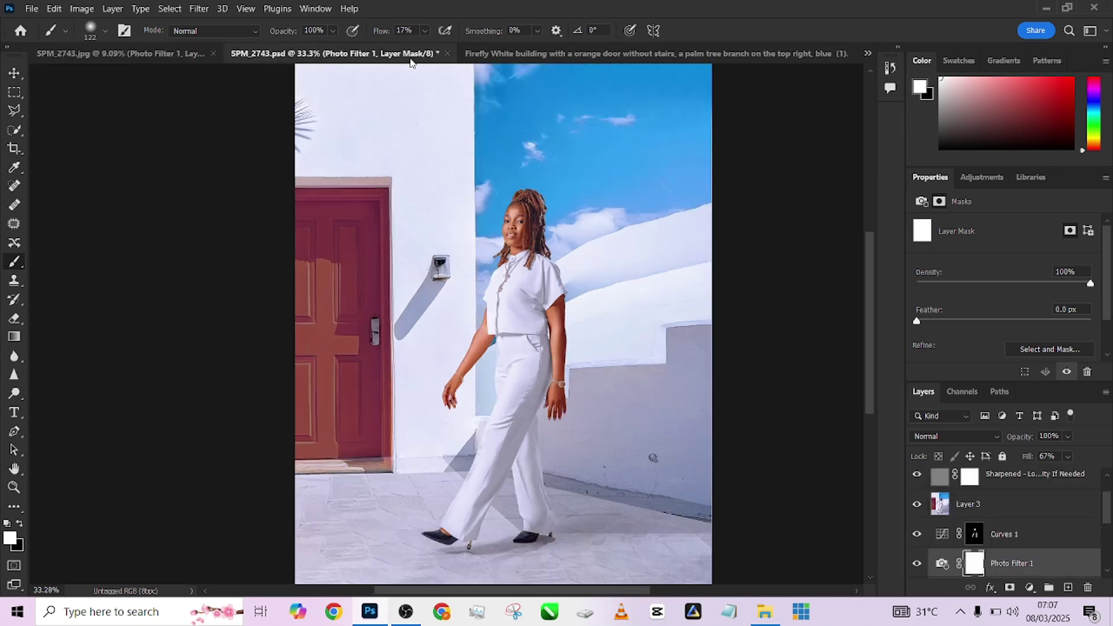
{"action": "left_click", "coordinate": [1062, 536]}
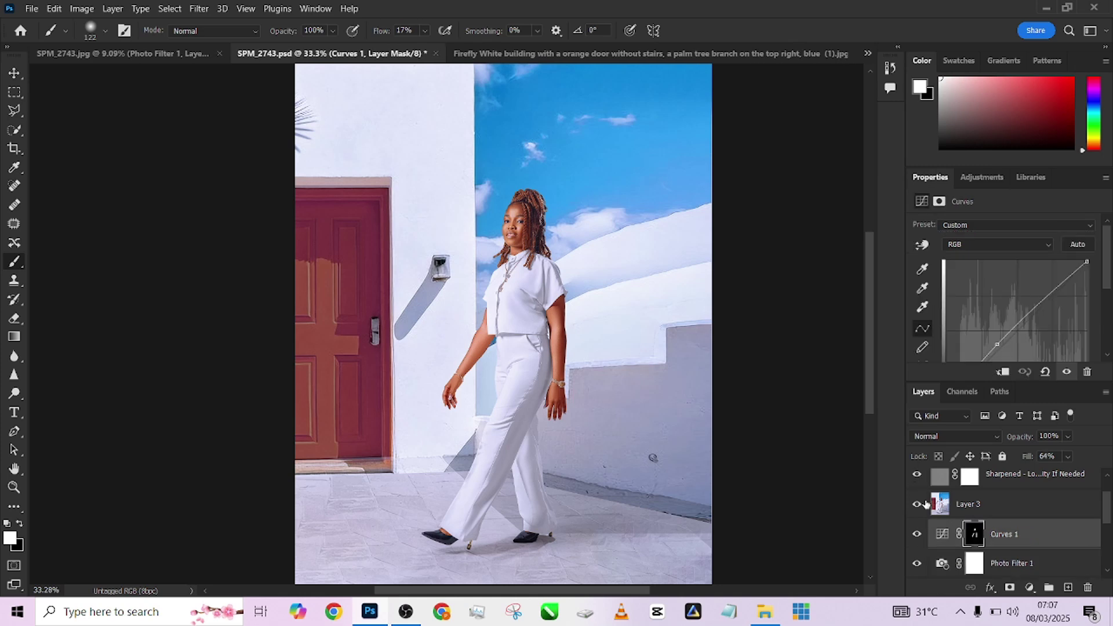
{"action": "scroll", "coordinate": [959, 510], "scroll_direction": "up", "scroll_amount": 1}
{"action": "left_click_drag", "start_coordinate": [916, 482], "coordinate": [917, 554]}
{"action": "left_click_drag", "start_coordinate": [1107, 484], "coordinate": [1108, 510]}
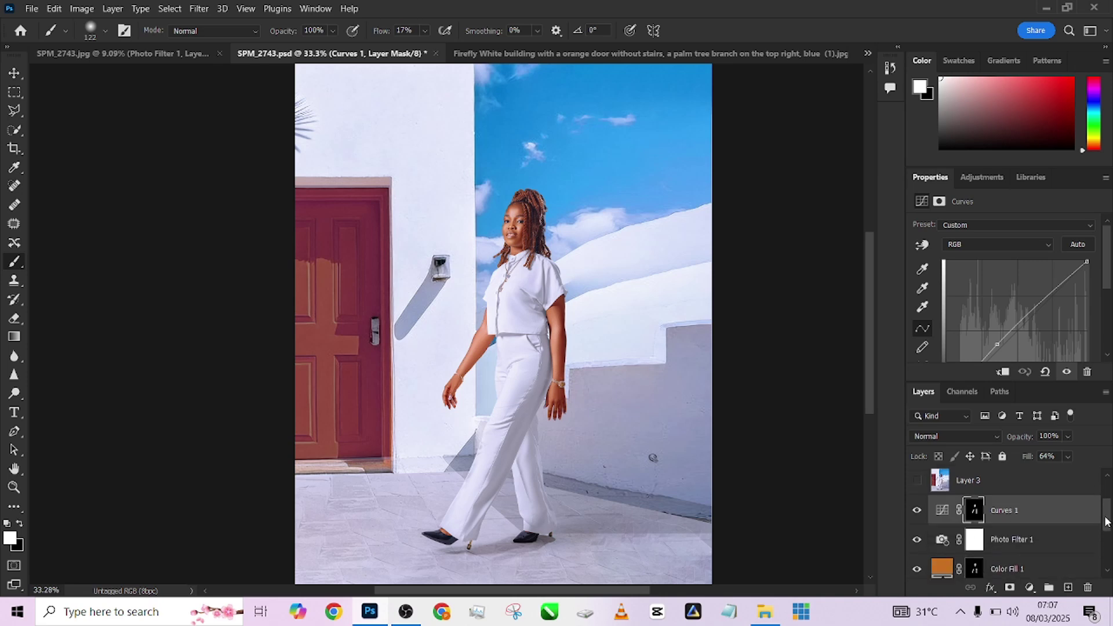
{"action": "left_click", "coordinate": [916, 512]}
{"action": "left_click", "coordinate": [916, 516]}
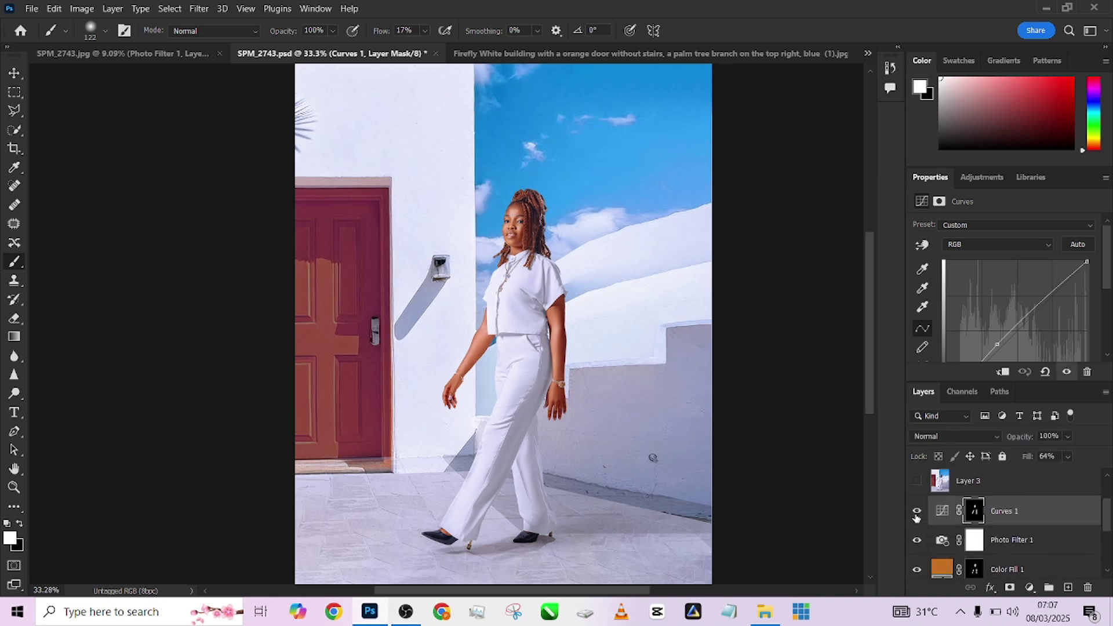
{"action": "left_click", "coordinate": [916, 513]}
{"action": "left_click", "coordinate": [915, 513]}
Step: Add a Curves adjustment above Photo Filter 1 in SPM_2743.jpg, raise its RGB midpoint slightly, and invert its mask to black
{"action": "left_click", "coordinate": [186, 53]}
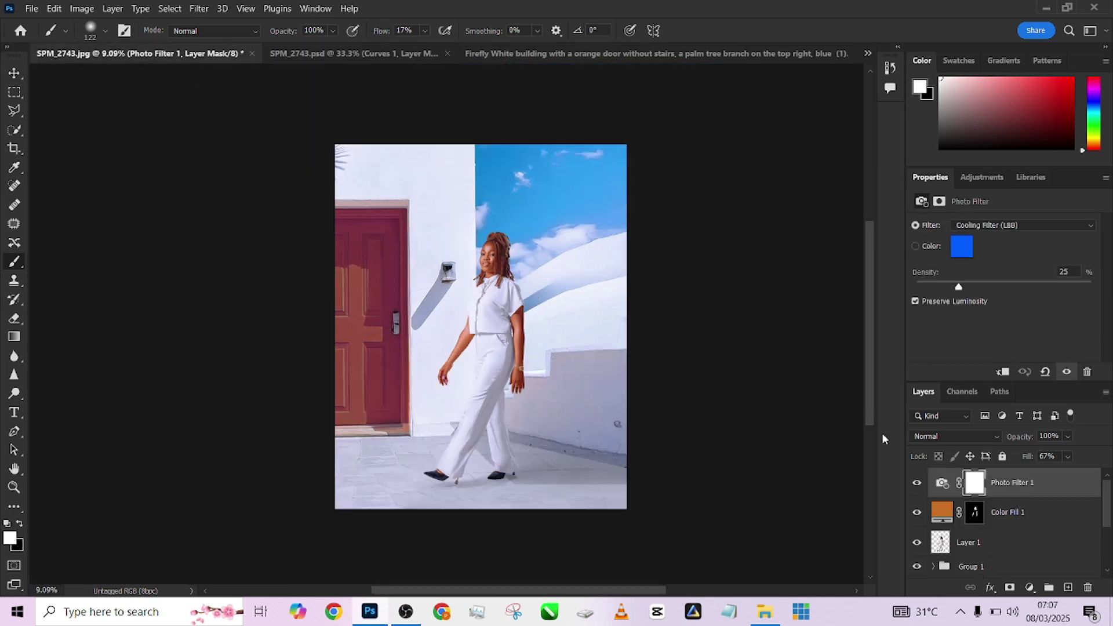
{"action": "left_click", "coordinate": [1031, 588]}
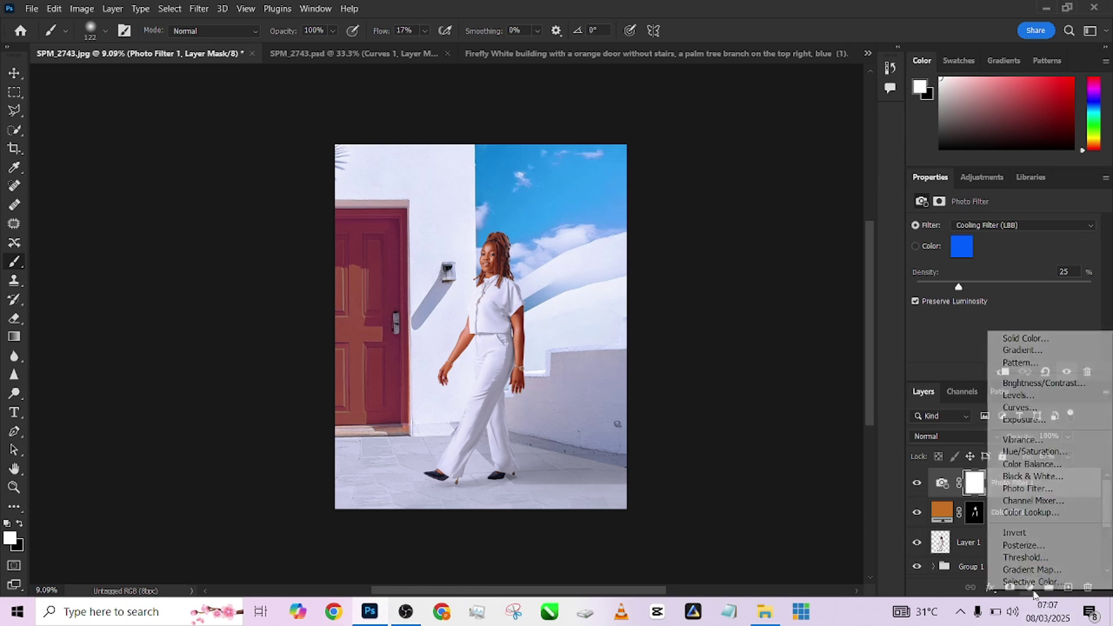
{"action": "left_click", "coordinate": [1018, 407]}
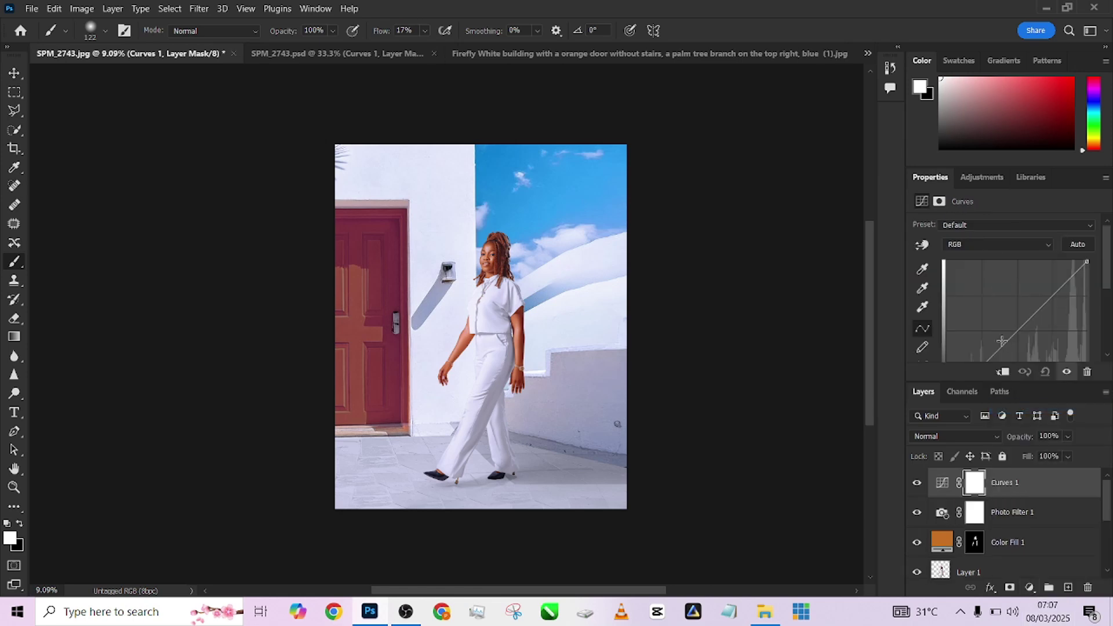
{"action": "left_click_drag", "start_coordinate": [1001, 340], "coordinate": [1000, 340]}
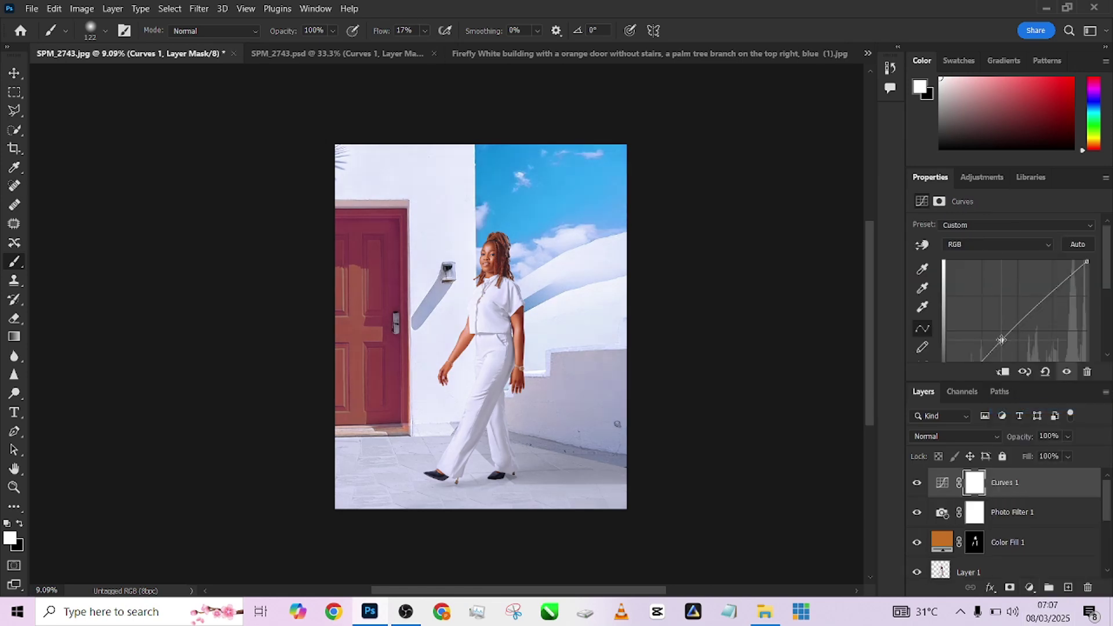
{"action": "key", "text": "ctrl+i"}
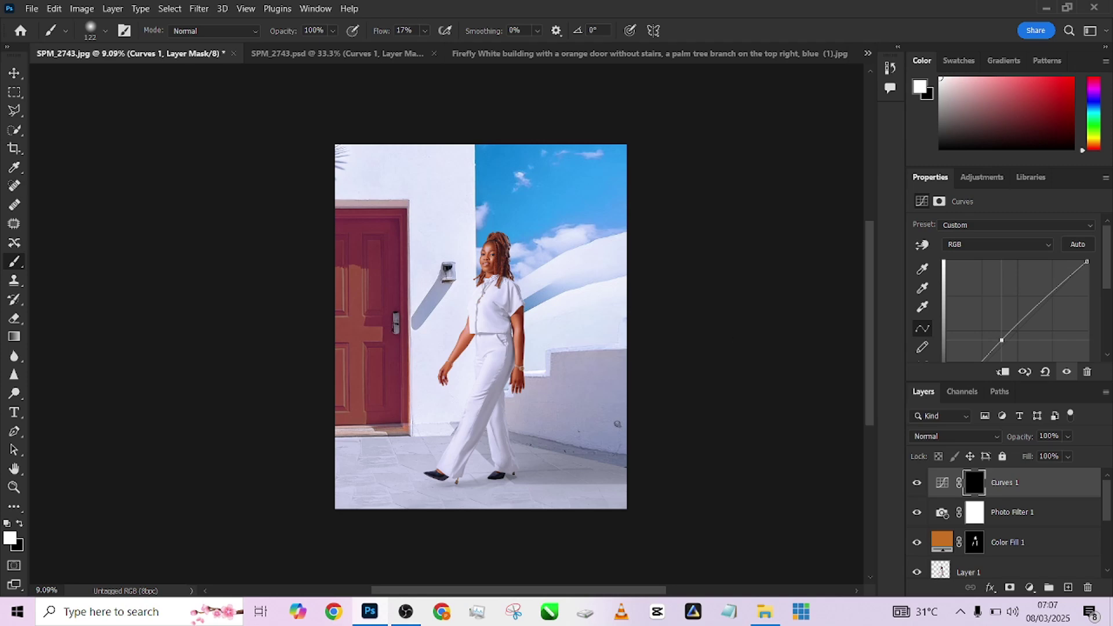
Step: Paint the Curves 1 mask white over the woman with a 442 px brush at 100% flow, and fine-tune the curve point
{"action": "scroll", "coordinate": [464, 209], "scroll_direction": "up", "scroll_amount": 2}
{"action": "scroll", "coordinate": [464, 209], "scroll_direction": "up", "scroll_amount": 1}
{"action": "key", "text": "shift+0"}
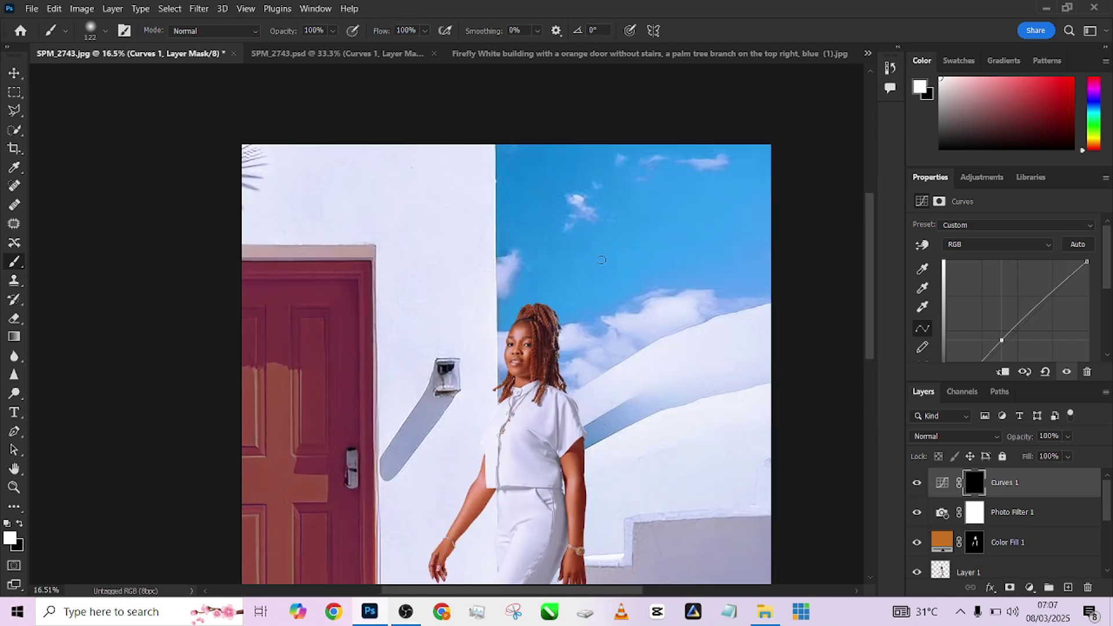
{"action": "left_click_drag", "start_coordinate": [522, 271], "coordinate": [554, 272]}
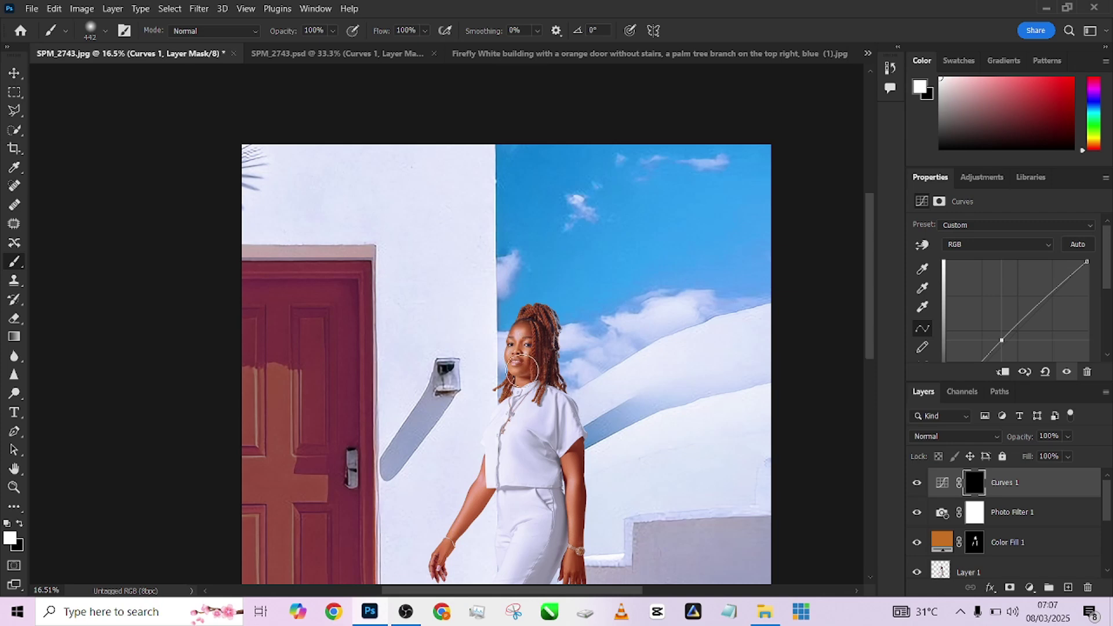
{"action": "scroll", "coordinate": [521, 371], "scroll_direction": "down", "scroll_amount": 2}
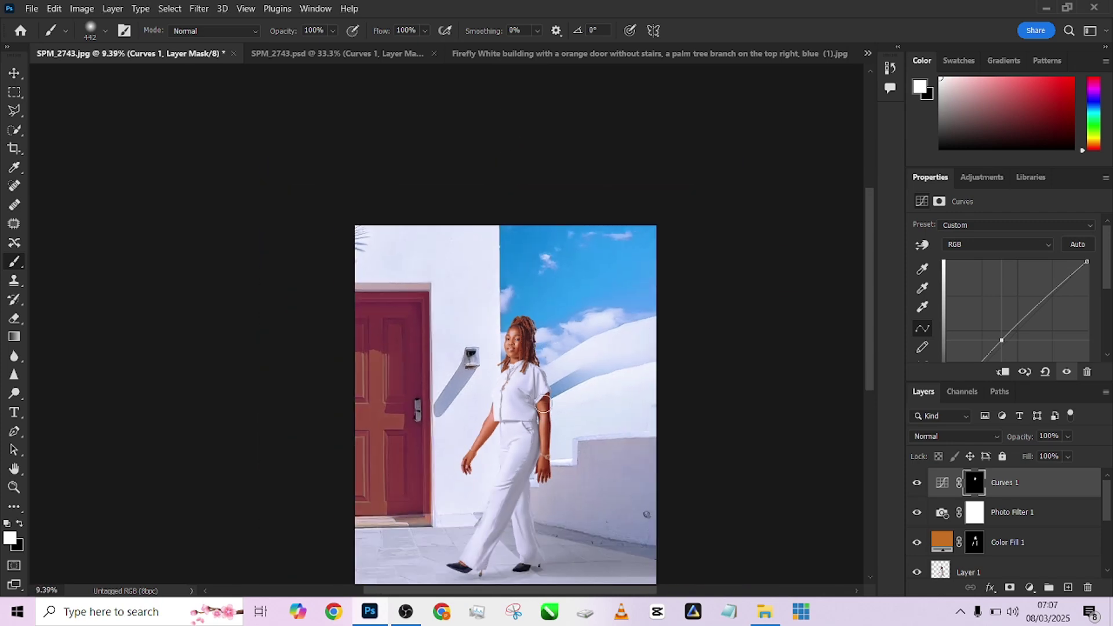
{"action": "mouse_move", "coordinate": [543, 404]}
{"action": "left_mouse_down"}
{"action": "mouse_move", "coordinate": [543, 501]}
{"action": "mouse_move", "coordinate": [543, 395]}
{"action": "mouse_move", "coordinate": [546, 431]}
{"action": "left_mouse_up"}
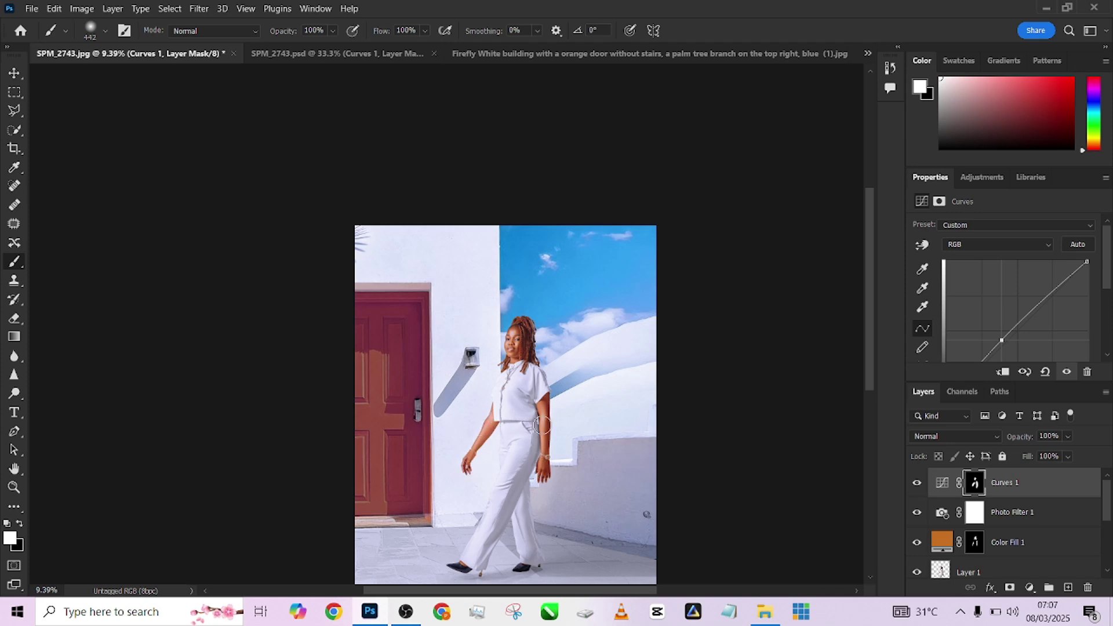
{"action": "scroll", "coordinate": [542, 428], "scroll_direction": "down", "scroll_amount": 2}
{"action": "left_click_drag", "start_coordinate": [541, 431], "coordinate": [527, 390]}
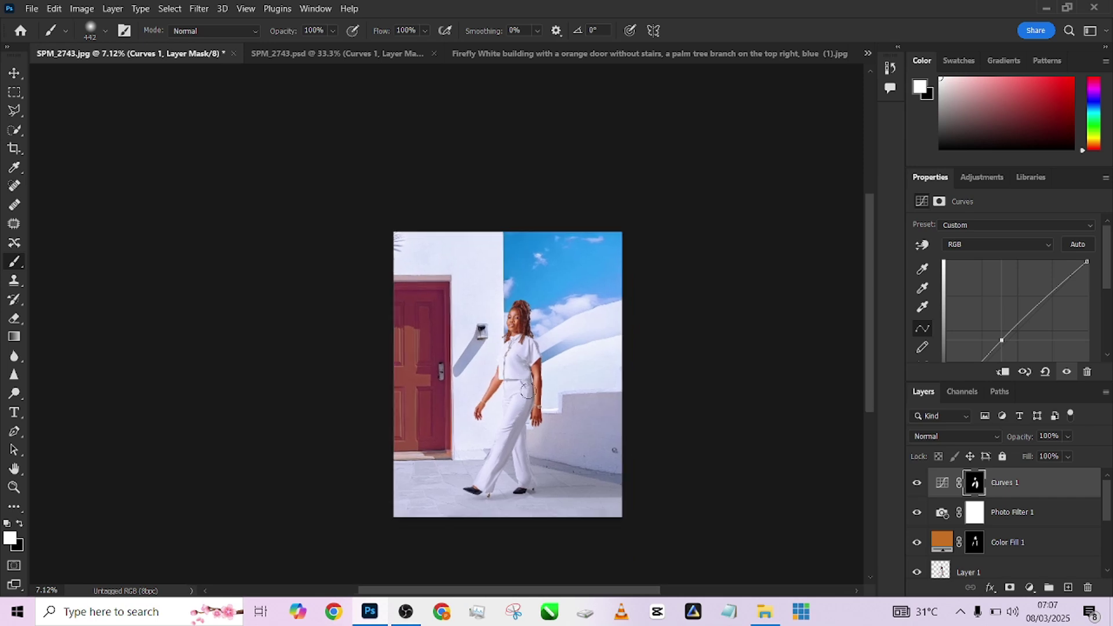
{"action": "scroll", "coordinate": [528, 390], "scroll_direction": "up", "scroll_amount": 2}
{"action": "scroll", "coordinate": [505, 410], "scroll_direction": "down", "scroll_amount": 1}
{"action": "scroll", "coordinate": [513, 399], "scroll_direction": "up", "scroll_amount": 1}
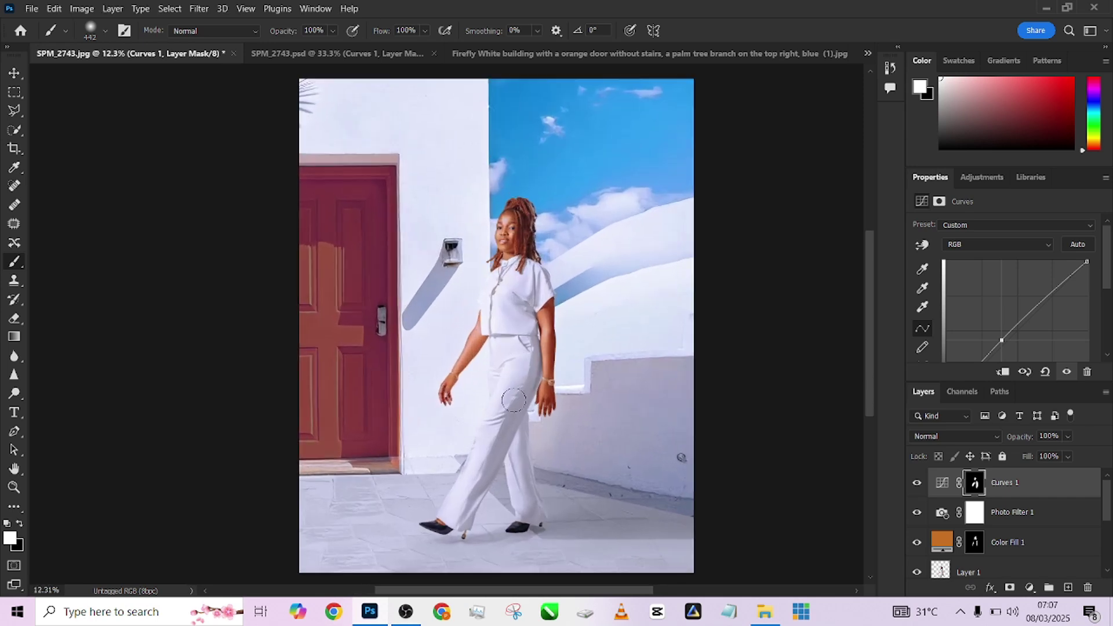
{"action": "left_click_drag", "start_coordinate": [1001, 340], "coordinate": [1001, 340]}
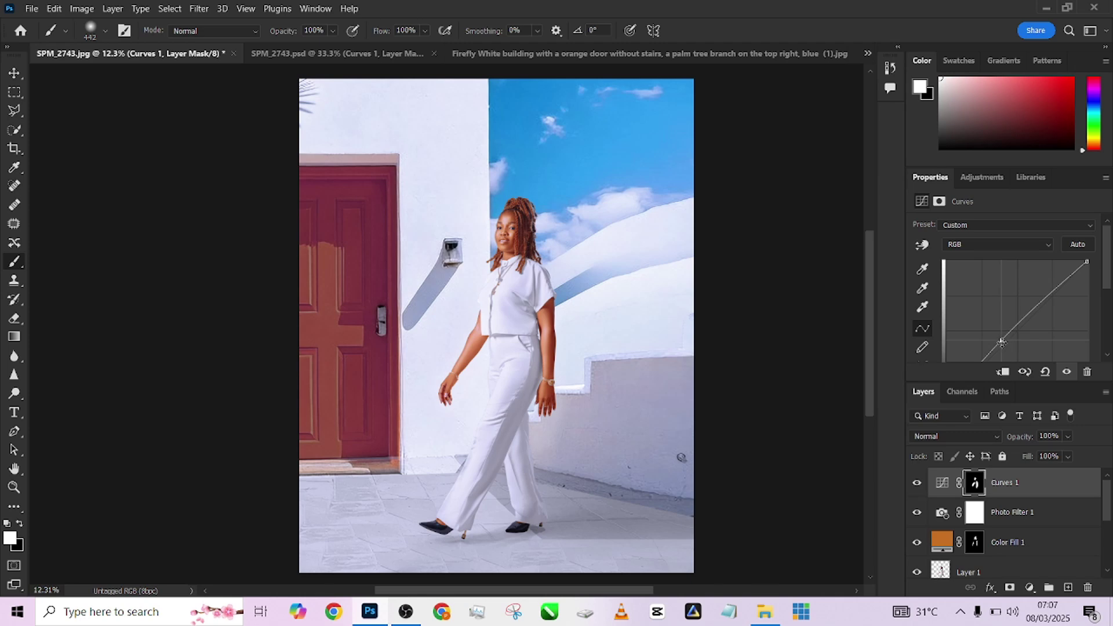
Step: After checking Layer 3 in SPM_2743.psd, stamp the visible layers of SPM_2743.jpg into a new top layer and duplicate it
{"action": "left_click", "coordinate": [405, 55]}
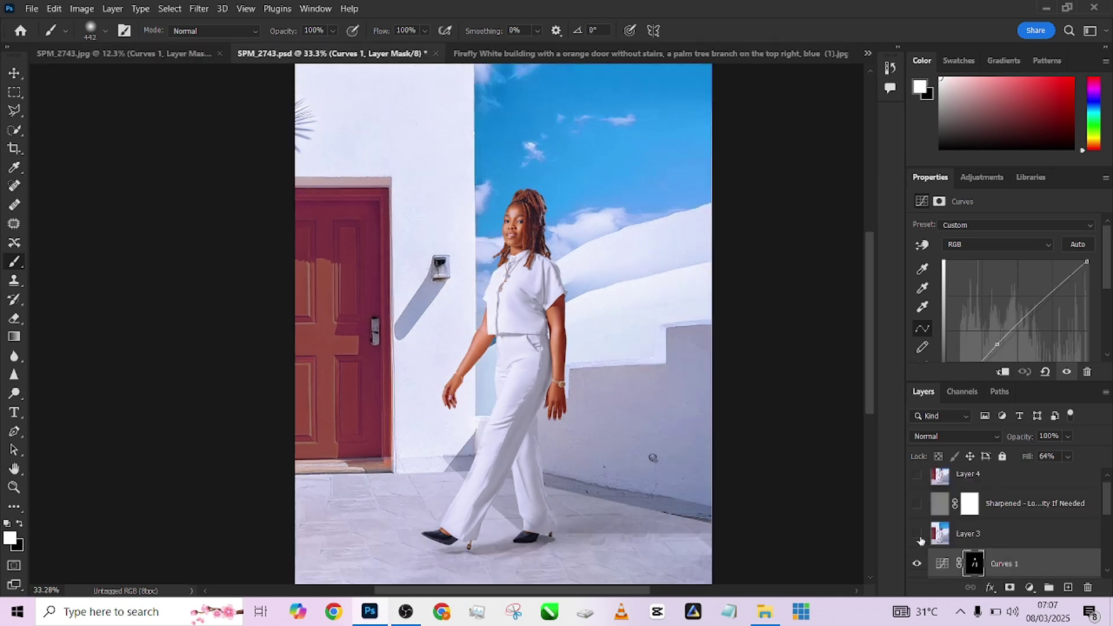
{"action": "left_click", "coordinate": [1072, 540]}
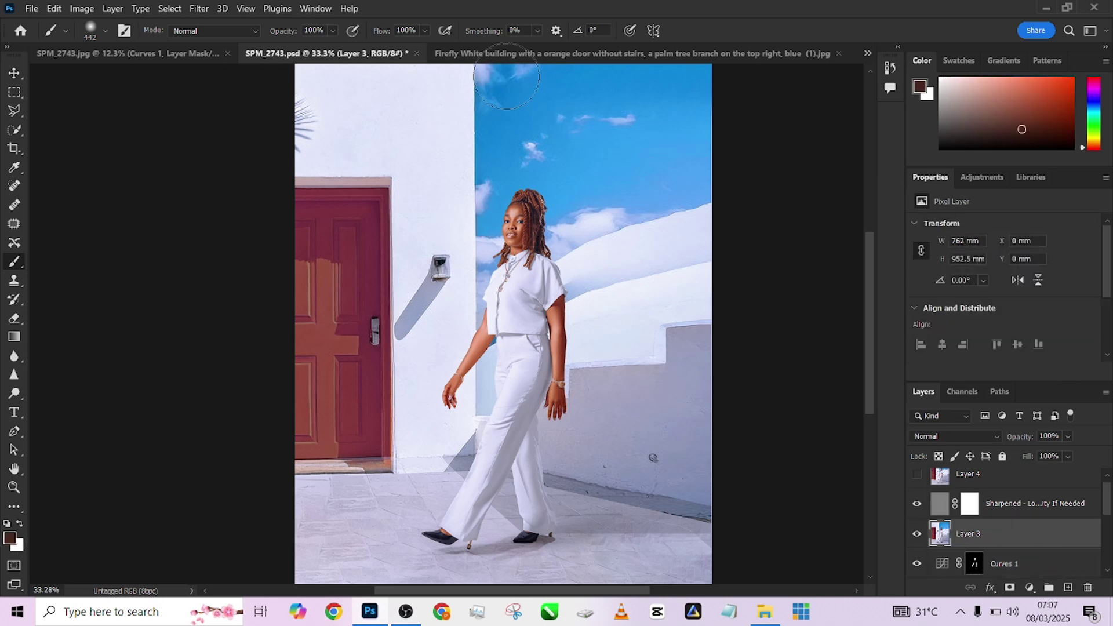
{"action": "left_click", "coordinate": [156, 54]}
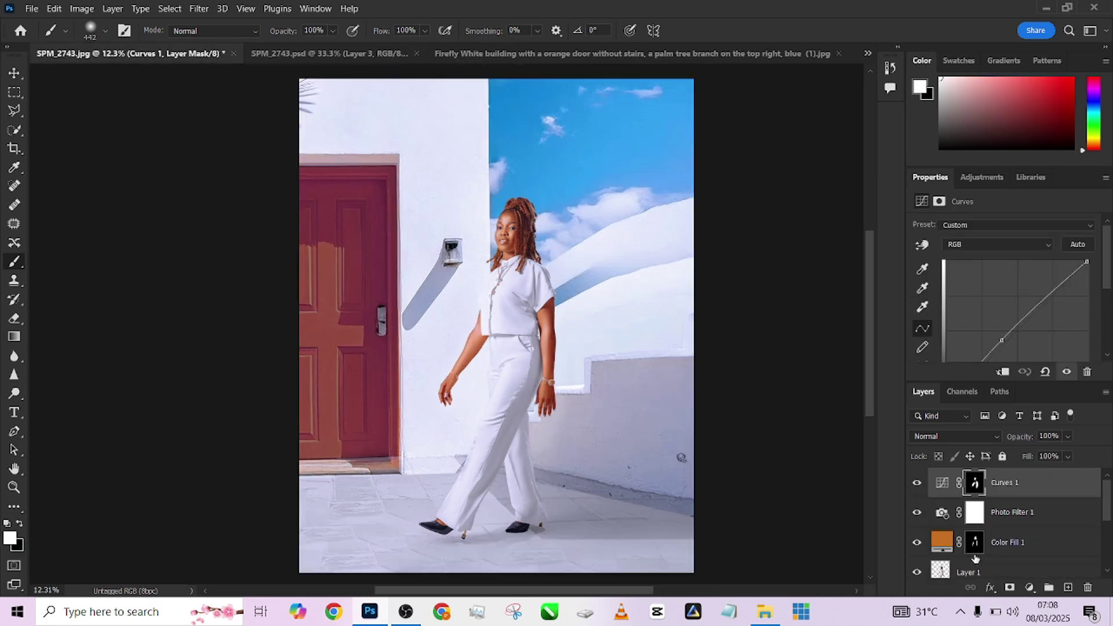
{"action": "left_click_drag", "start_coordinate": [1026, 531], "coordinate": [1026, 529]}
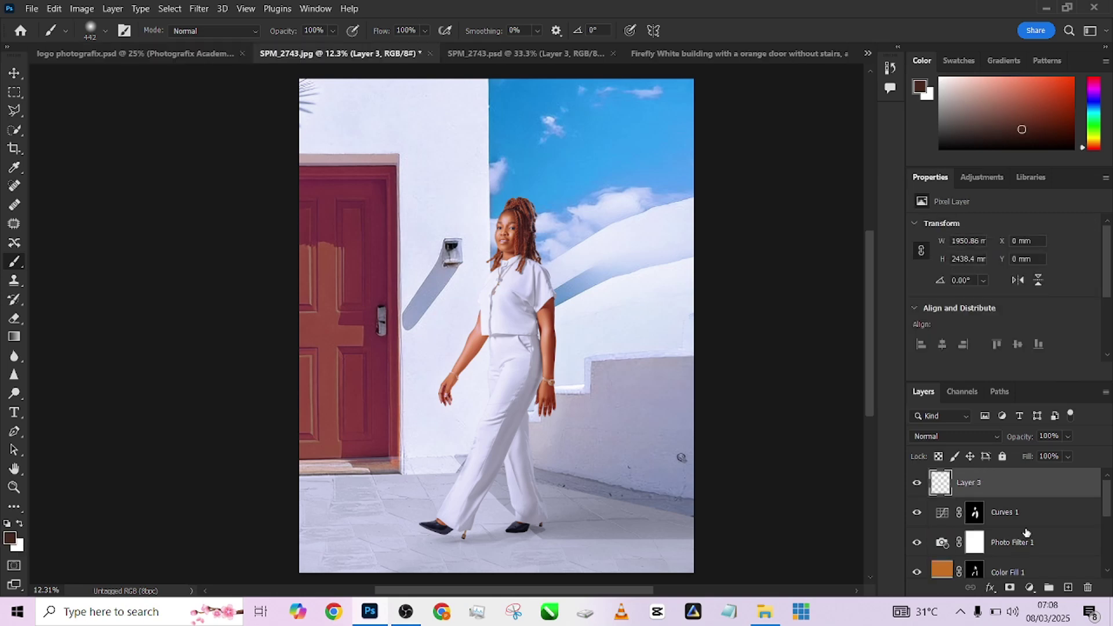
{"action": "key", "text": "ctrl+j"}
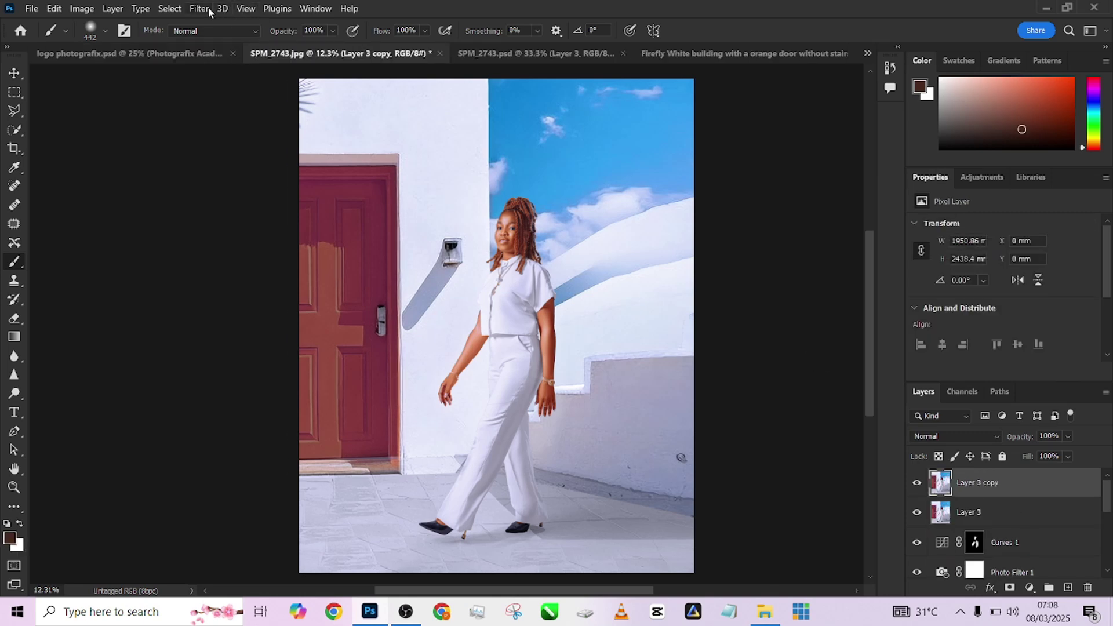
Step: Apply a High Pass filter with a 2-pixel radius to Layer 3 copy and set the layer's blend mode to Overlay
{"action": "left_click", "coordinate": [207, 10]}
{"action": "mouse_move", "coordinate": [256, 301]}
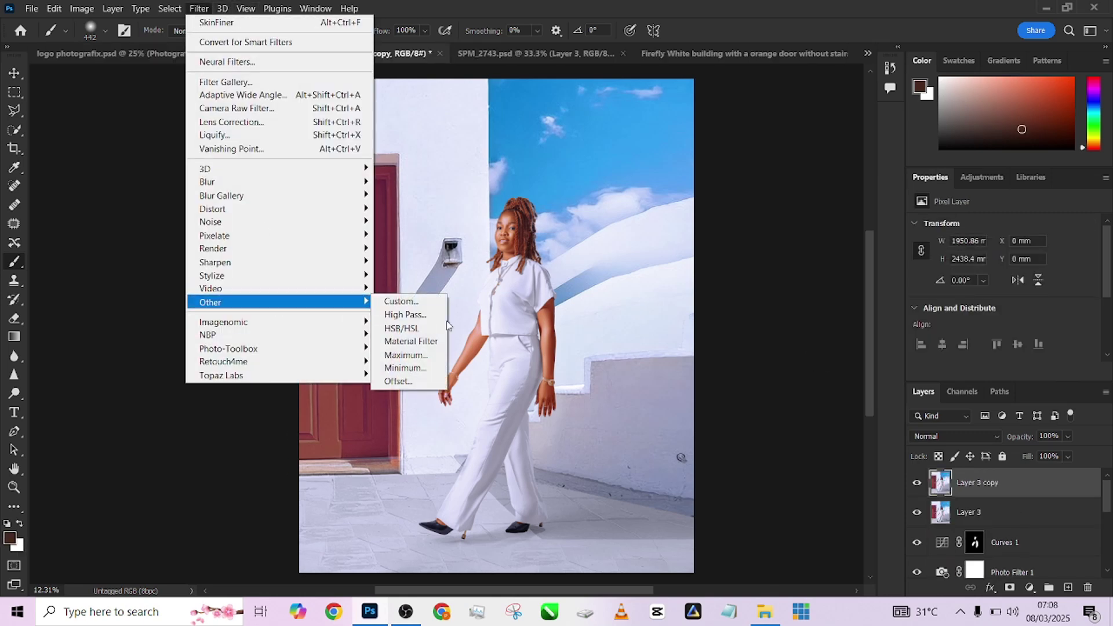
{"action": "left_click", "coordinate": [409, 316]}
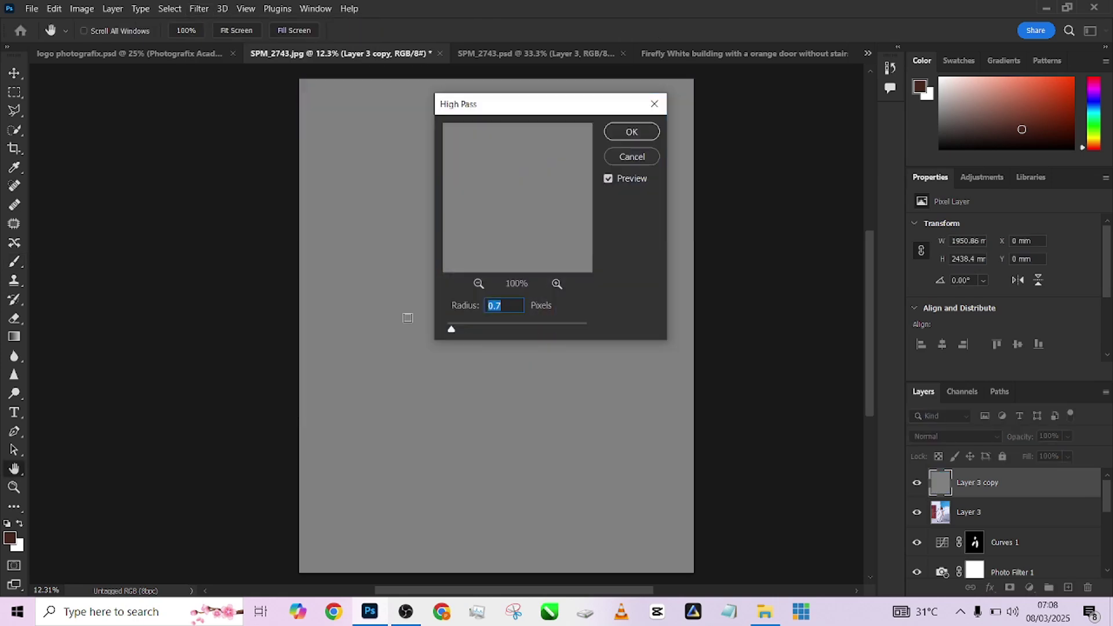
{"action": "type", "text": "2"}
{"action": "left_click", "coordinate": [630, 133]}
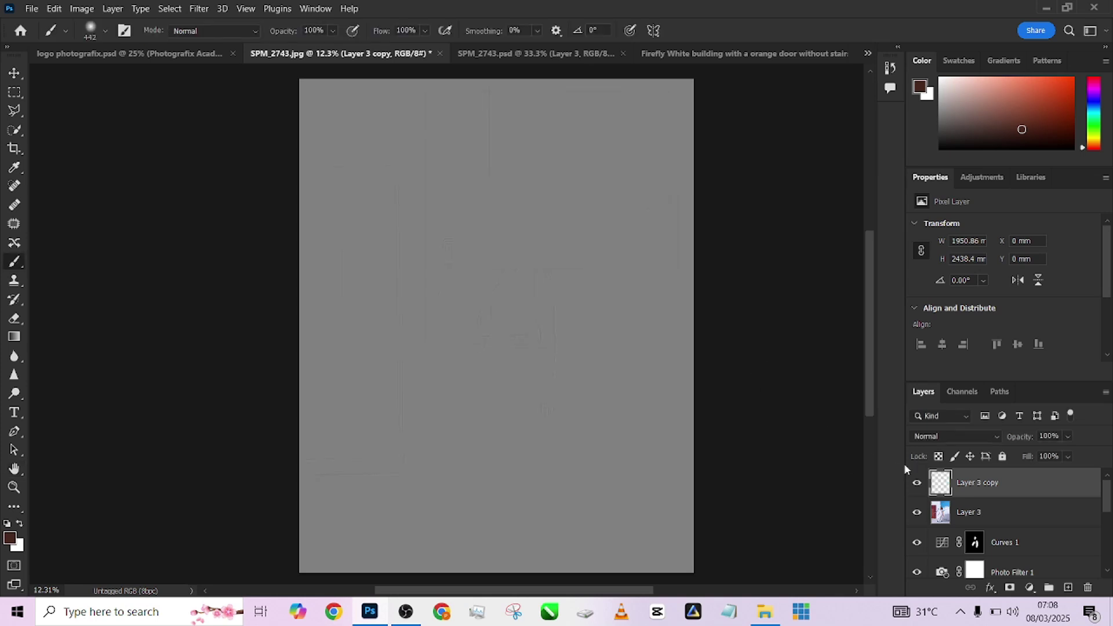
{"action": "left_click", "coordinate": [929, 439]}
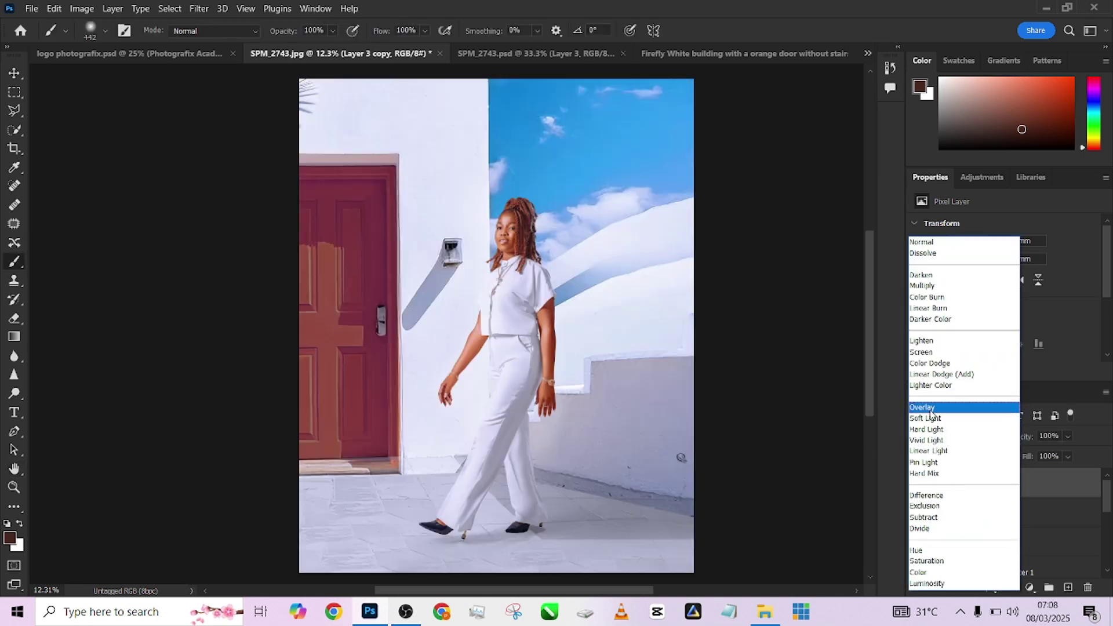
{"action": "left_click", "coordinate": [930, 407]}
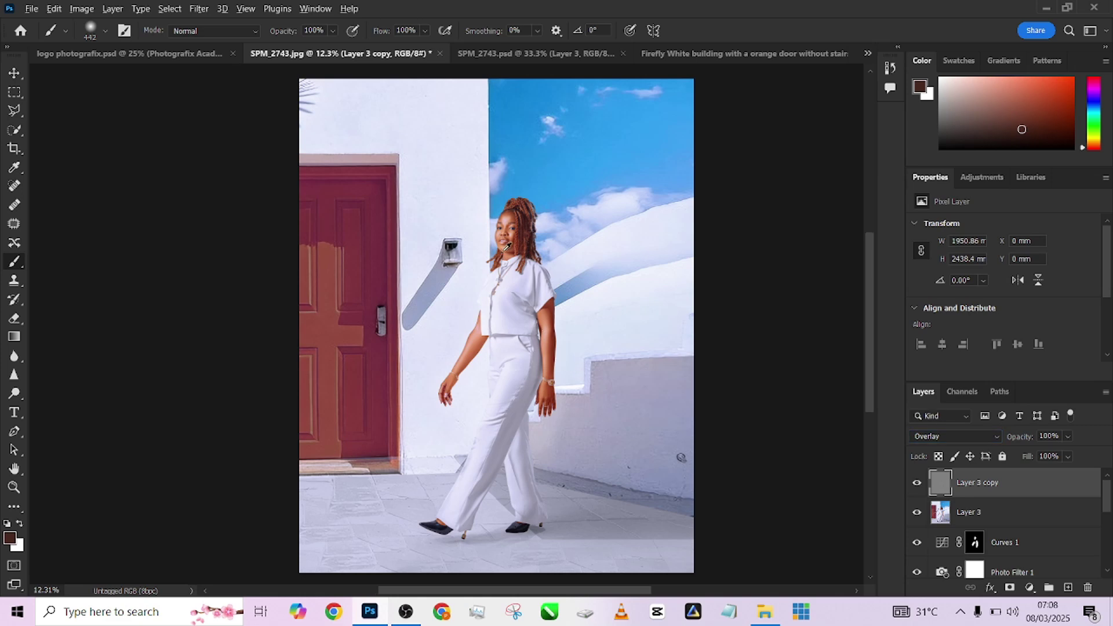
Step: Compare the woman's face and hair with and without the Layer 3 copy sharpening, and review the whole image
{"action": "scroll", "coordinate": [505, 242], "scroll_direction": "up", "scroll_amount": 5}
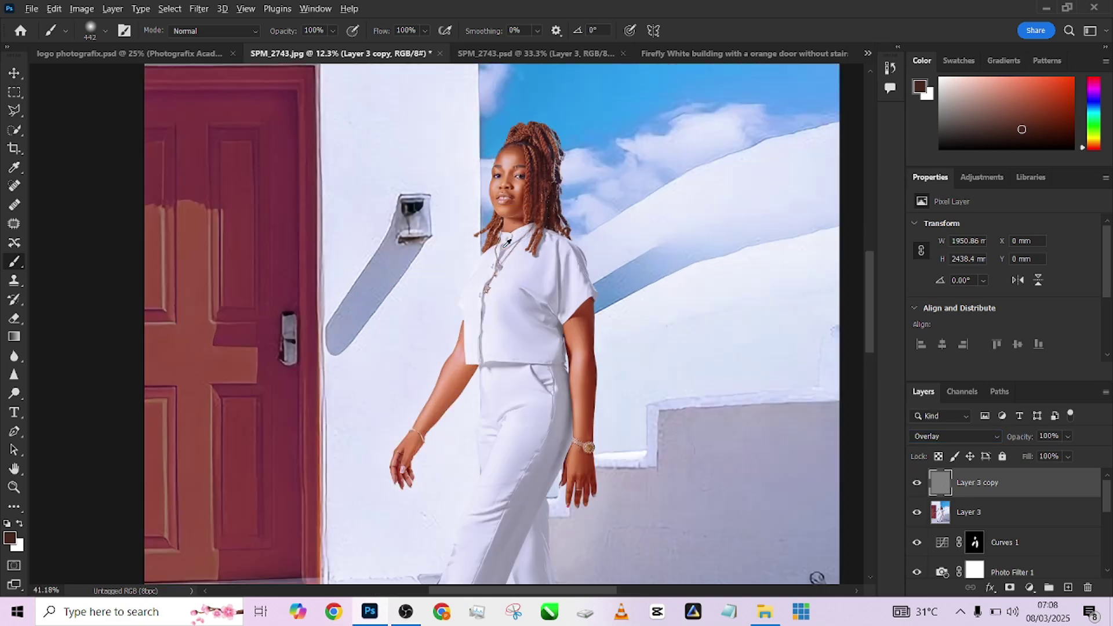
{"action": "scroll", "coordinate": [507, 242], "scroll_direction": "up", "scroll_amount": 3}
{"action": "left_click_drag", "start_coordinate": [516, 237], "coordinate": [513, 418]}
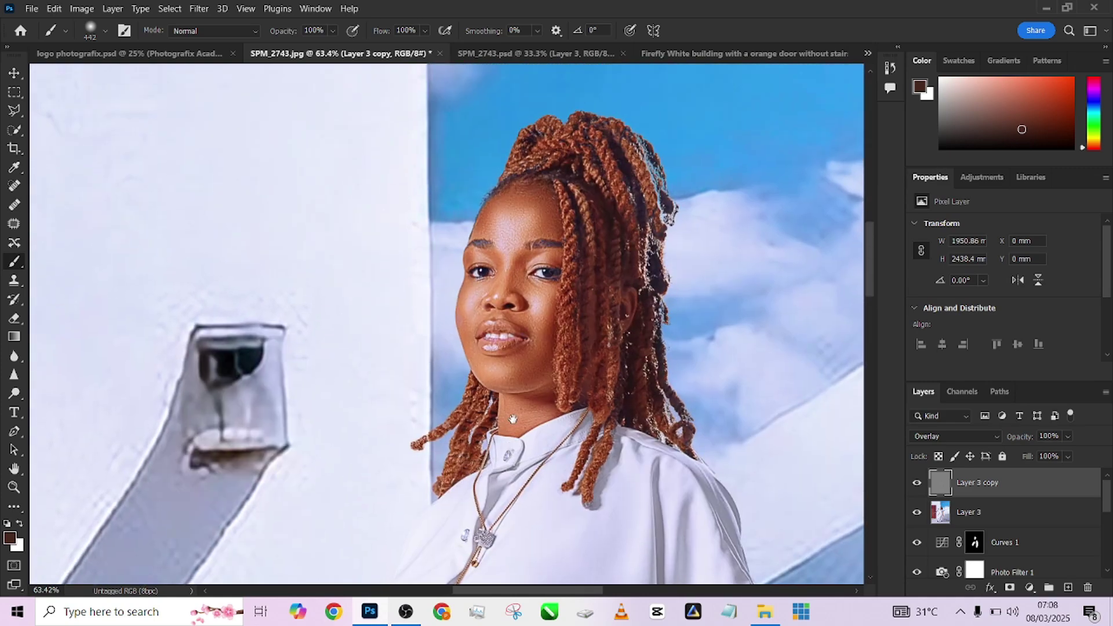
{"action": "left_click", "coordinate": [916, 484]}
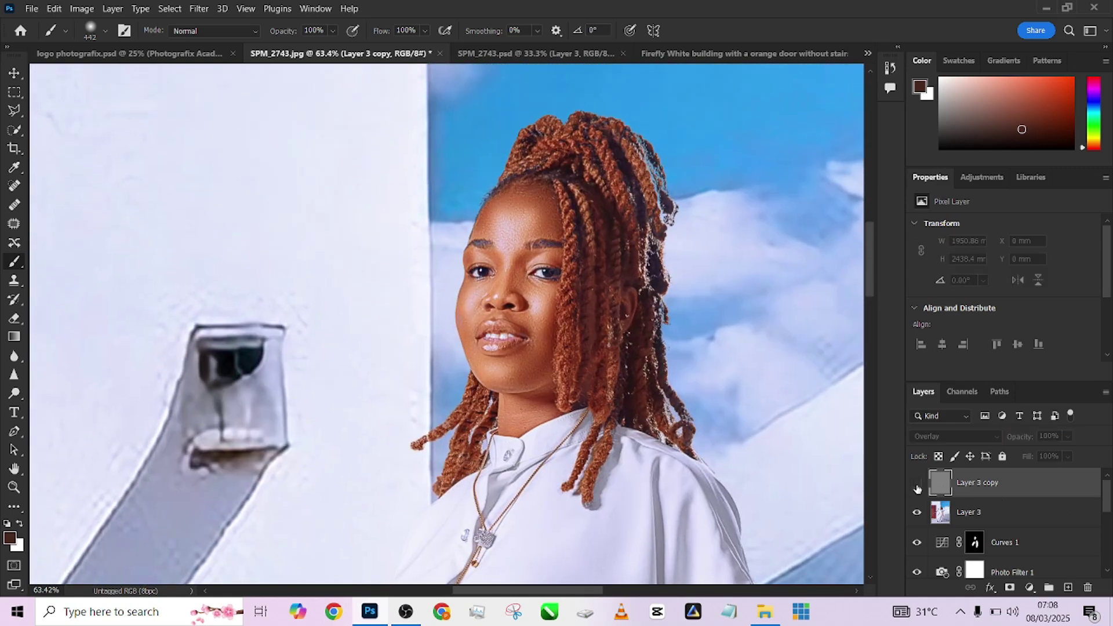
{"action": "left_click", "coordinate": [916, 485]}
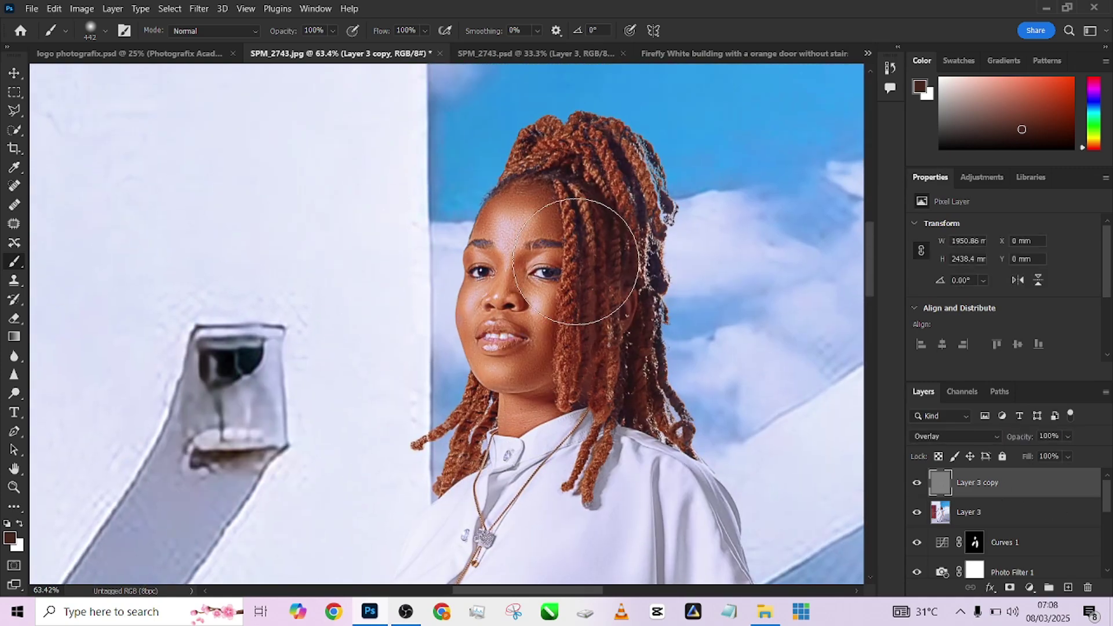
{"action": "scroll", "coordinate": [582, 231], "scroll_direction": "down", "scroll_amount": 7}
{"action": "scroll", "coordinate": [580, 257], "scroll_direction": "down", "scroll_amount": 2}
{"action": "scroll", "coordinate": [580, 257], "scroll_direction": "up", "scroll_amount": 2}
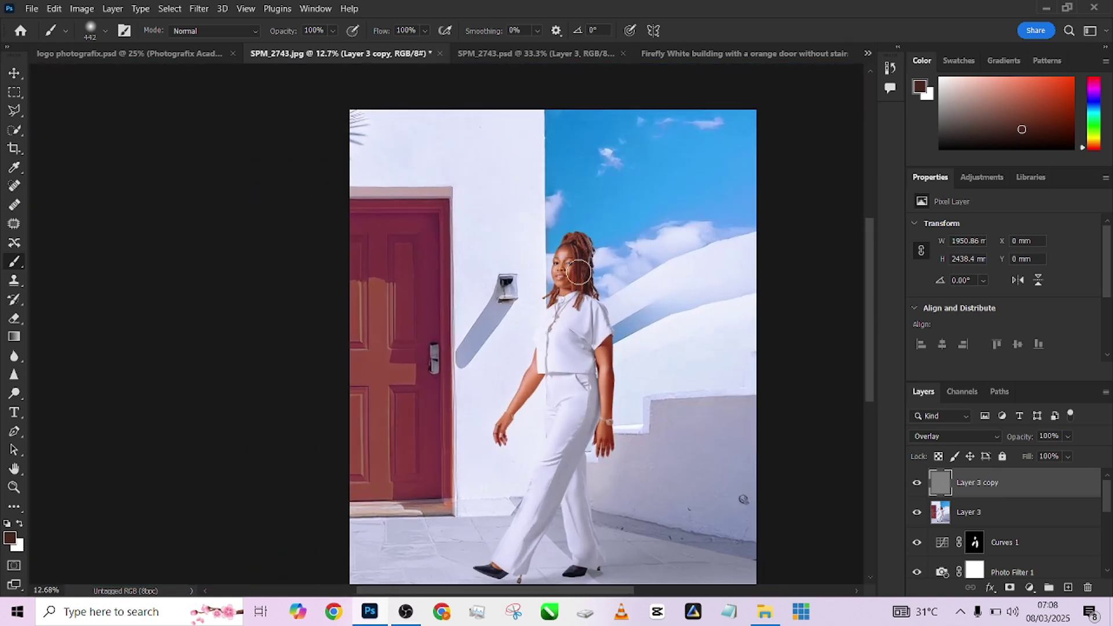
{"action": "left_click_drag", "start_coordinate": [601, 343], "coordinate": [567, 296]}
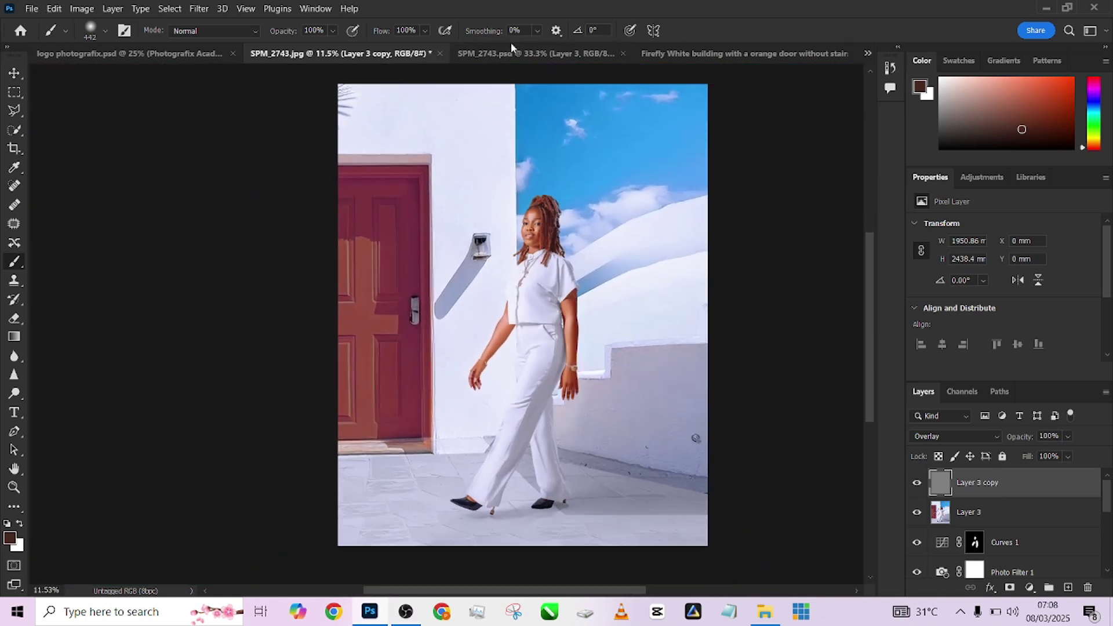
Step: In SPM_2743.psd, check the Sharpened layer's settings, then make Layer 4 visible and select it
{"action": "left_click", "coordinate": [513, 53]}
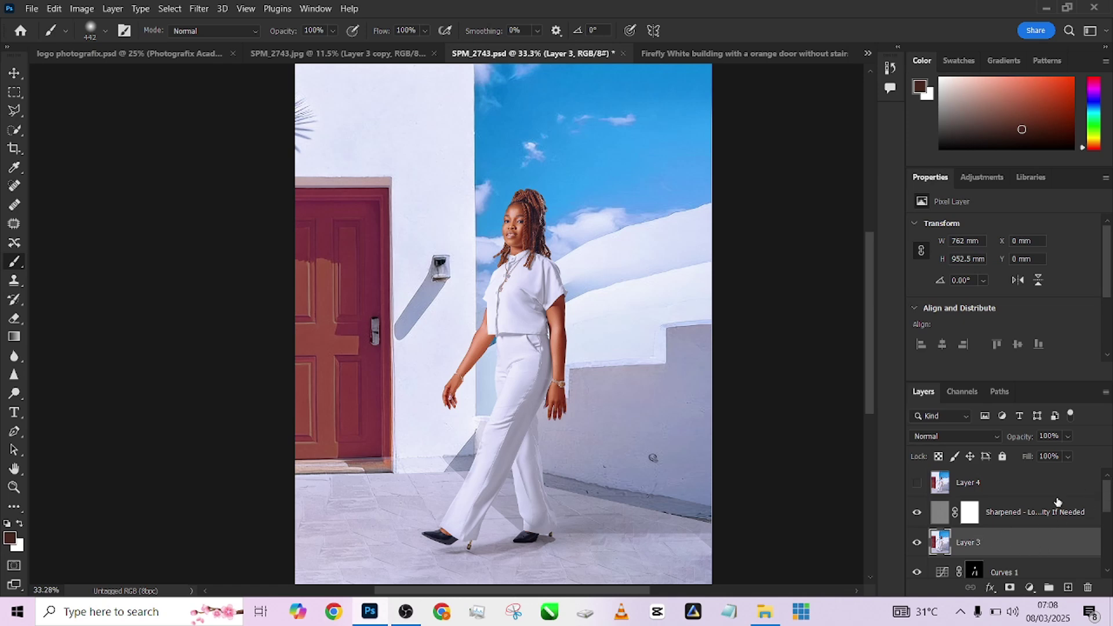
{"action": "left_click", "coordinate": [1011, 520]}
{"action": "left_click", "coordinate": [917, 484]}
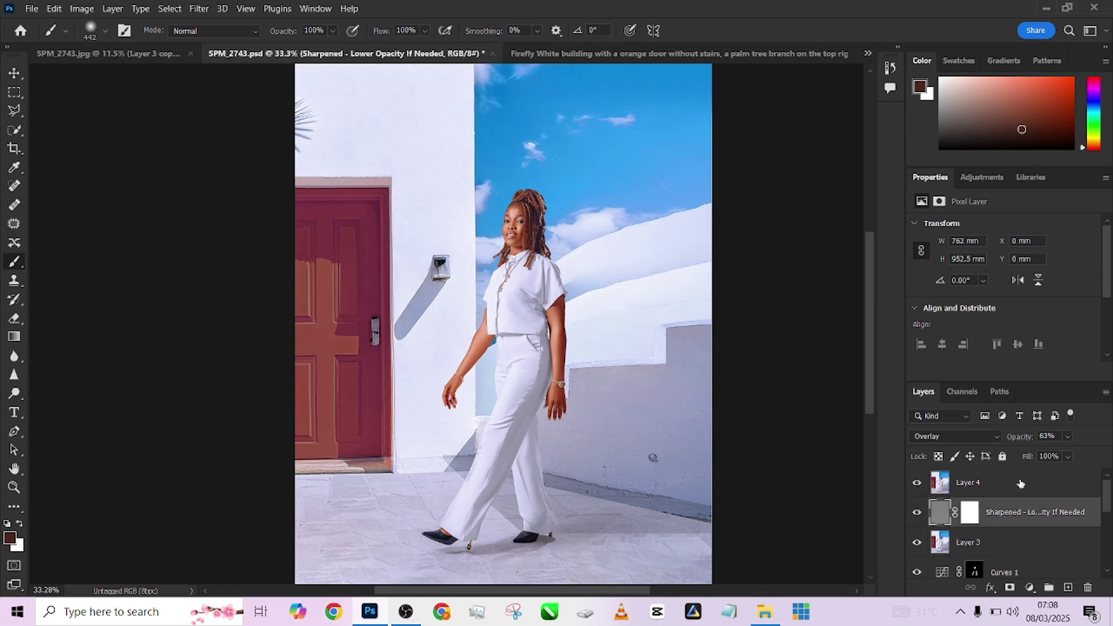
{"action": "left_click", "coordinate": [1017, 483]}
Step: Compare the woman's face in SPM_2743.psd with Layer 4 shown and hidden, and review the whole image
{"action": "scroll", "coordinate": [508, 210], "scroll_direction": "up", "scroll_amount": 3}
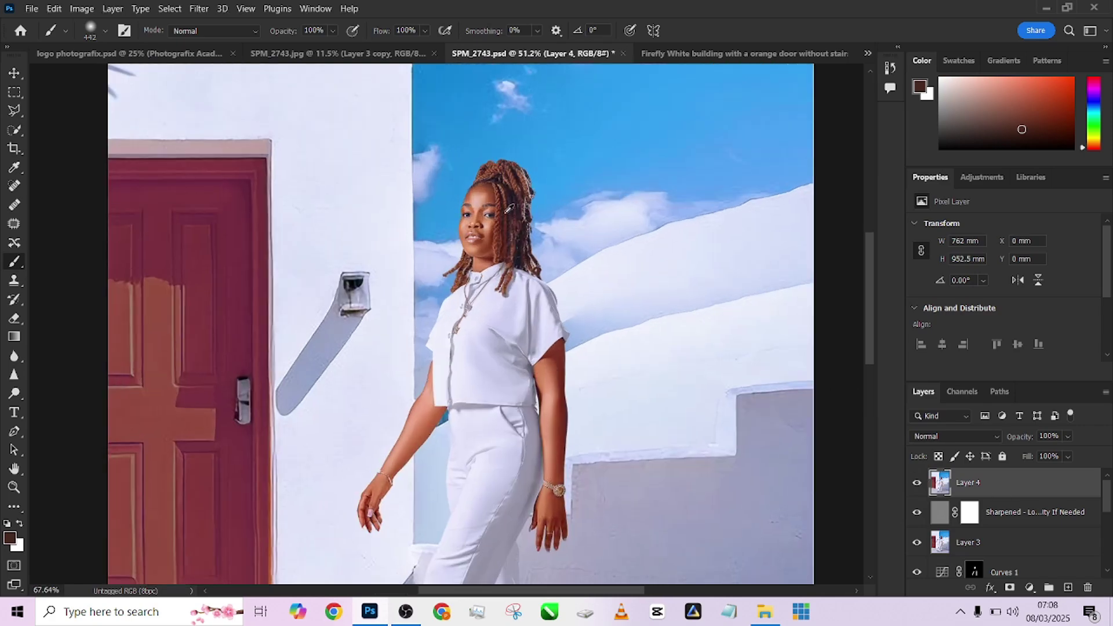
{"action": "scroll", "coordinate": [504, 232], "scroll_direction": "up", "scroll_amount": 2}
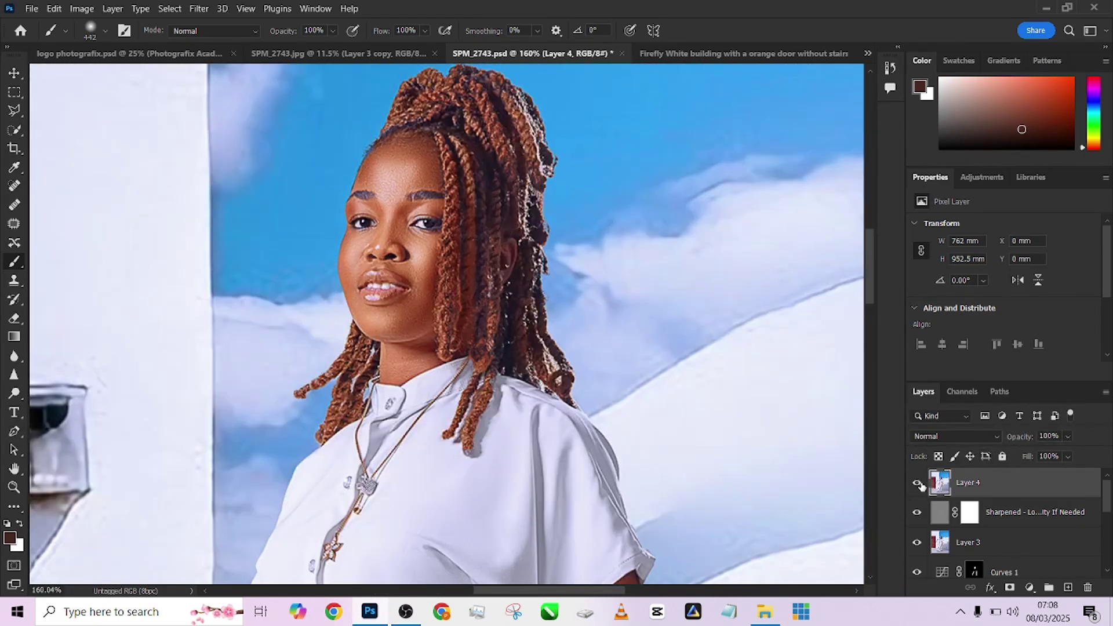
{"action": "left_click", "coordinate": [917, 483]}
{"action": "left_click", "coordinate": [917, 483]}
{"action": "left_click", "coordinate": [916, 483]}
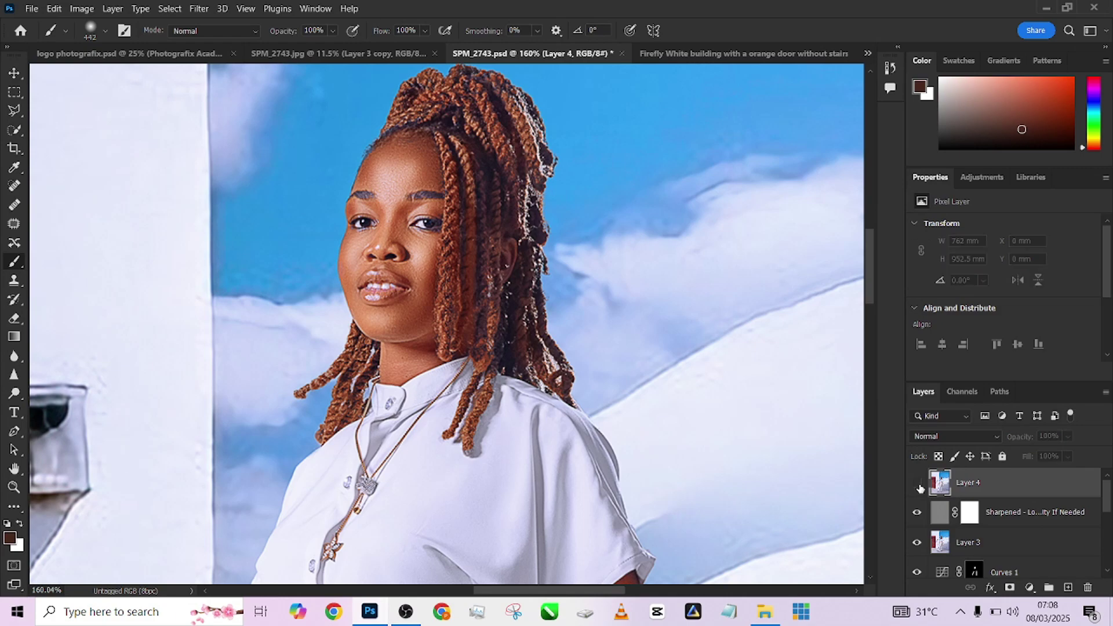
{"action": "left_click", "coordinate": [917, 483]}
{"action": "scroll", "coordinate": [464, 200], "scroll_direction": "down", "scroll_amount": 1}
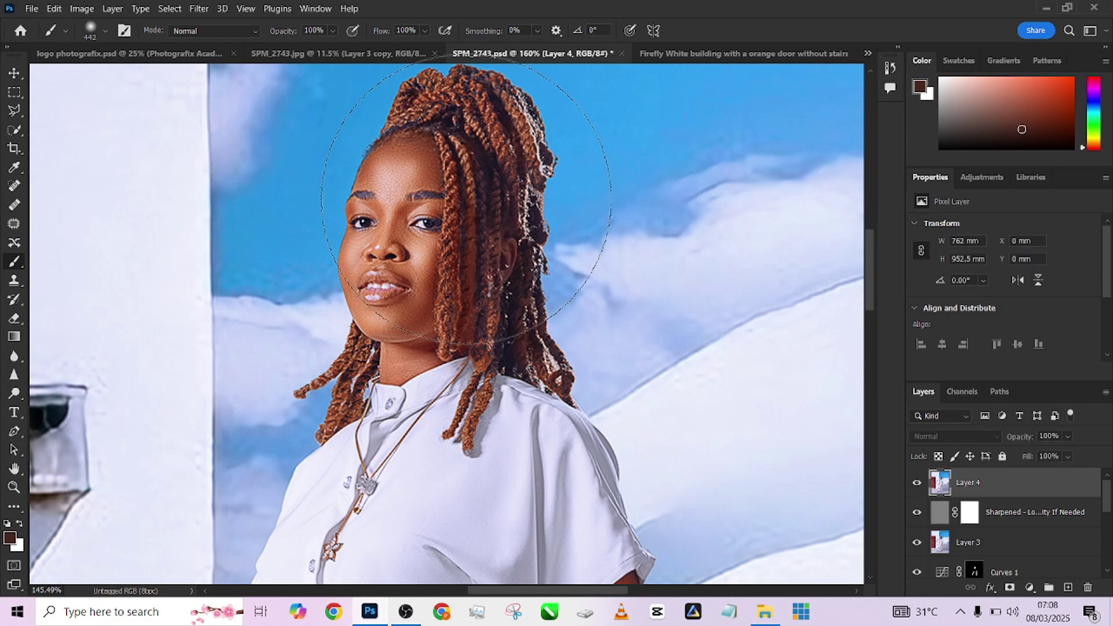
{"action": "scroll", "coordinate": [464, 198], "scroll_direction": "down", "scroll_amount": 5}
{"action": "scroll", "coordinate": [470, 195], "scroll_direction": "up", "scroll_amount": 1}
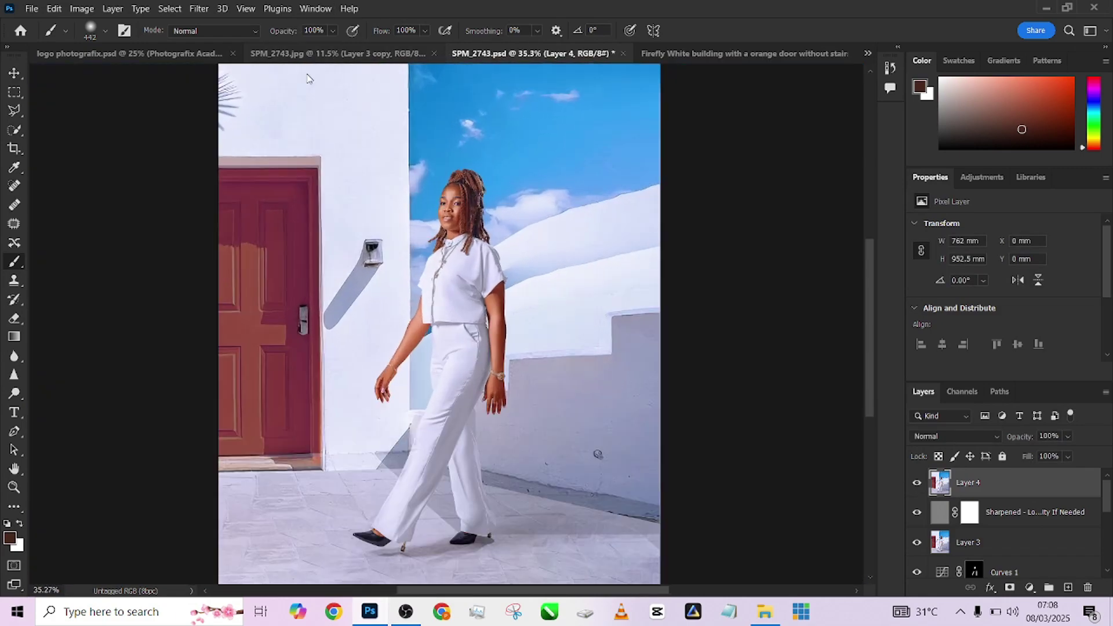
Step: Stamp all visible layers of SPM_2743.jpg into a new layer at the top of the stack
{"action": "left_click", "coordinate": [304, 56]}
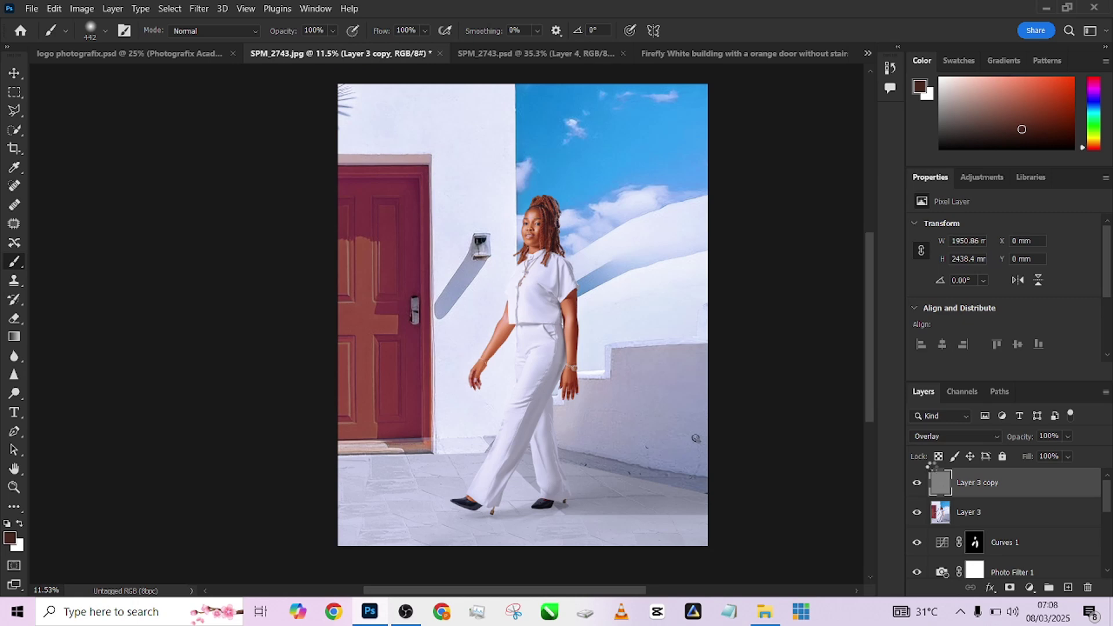
{"action": "key", "text": "ctrl+shift+alt+e"}
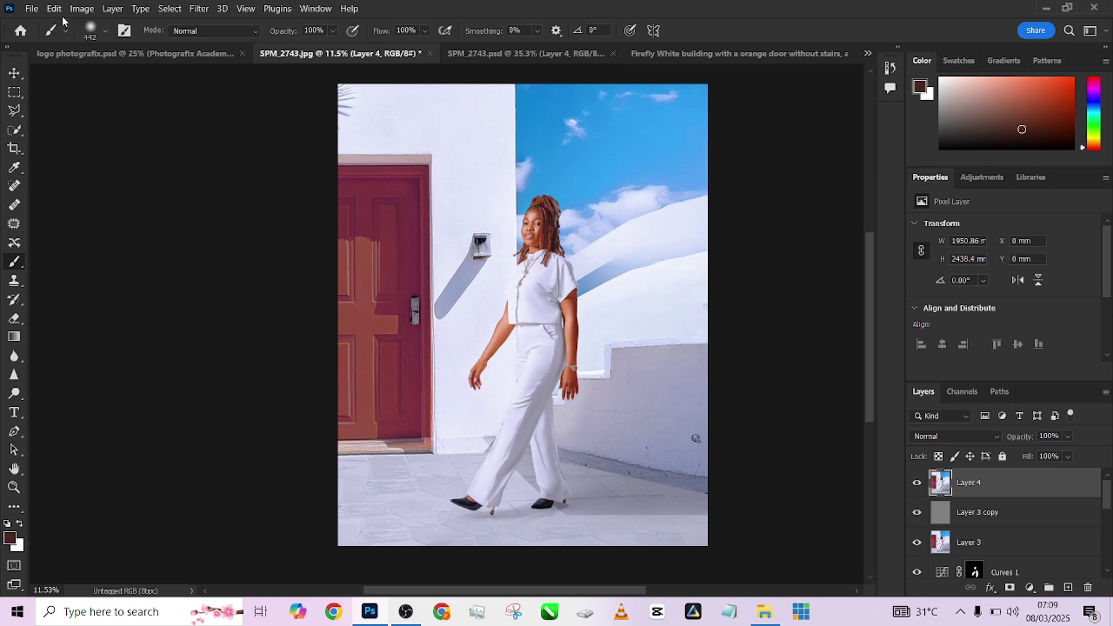
{"action": "left_click", "coordinate": [32, 8]}
{"action": "mouse_move", "coordinate": [145, 223]}
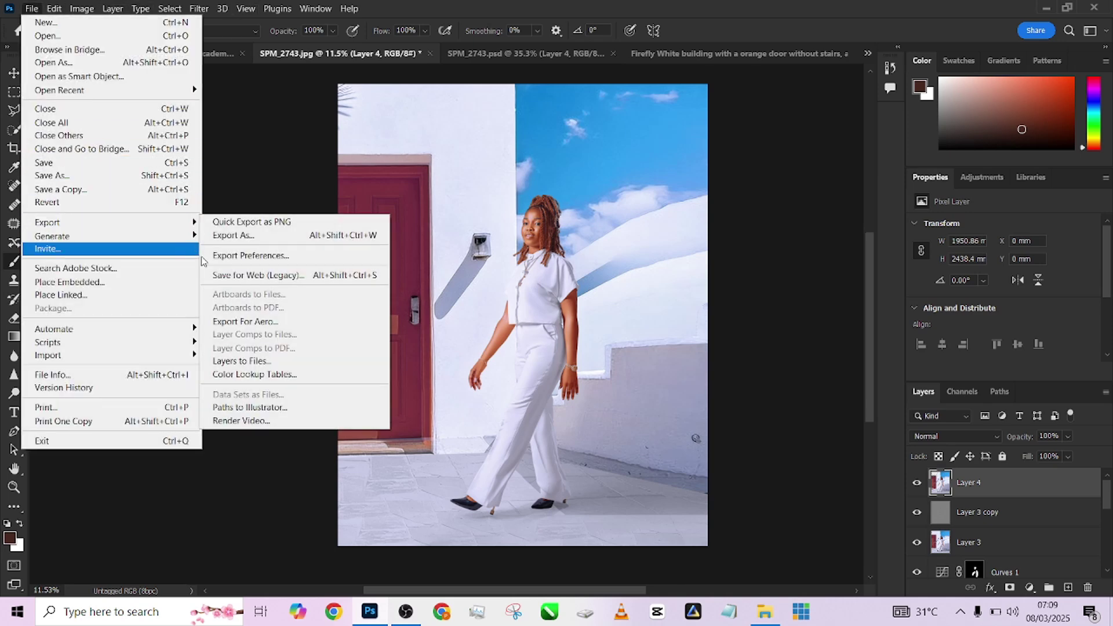
{"action": "left_click", "coordinate": [224, 274]}
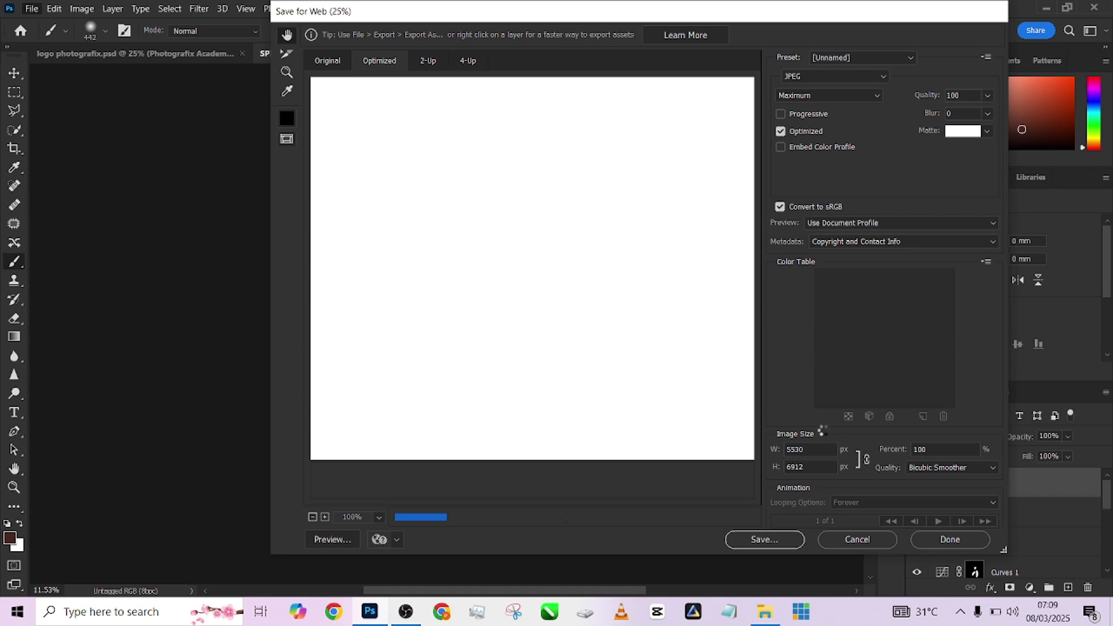
{"action": "key", "text": "Escape"}
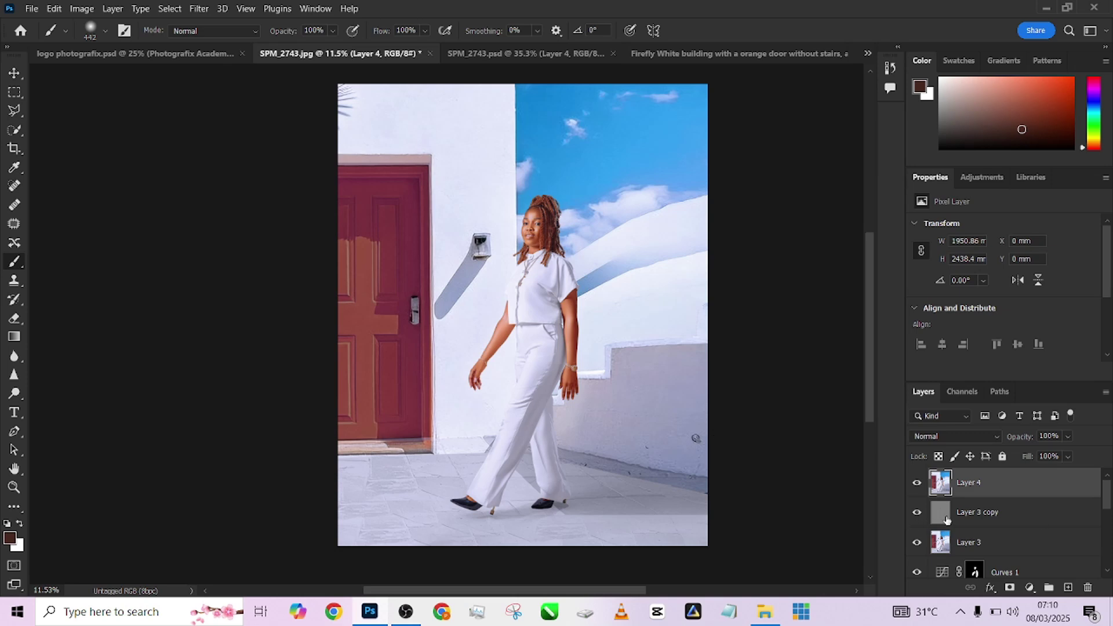
Step: Compare the original Background layer on its own with the finished composite in SPM_2743.jpg
{"action": "scroll", "coordinate": [946, 533], "scroll_direction": "down", "scroll_amount": 5}
{"action": "left_click", "coordinate": [922, 569], "text": "alt"}
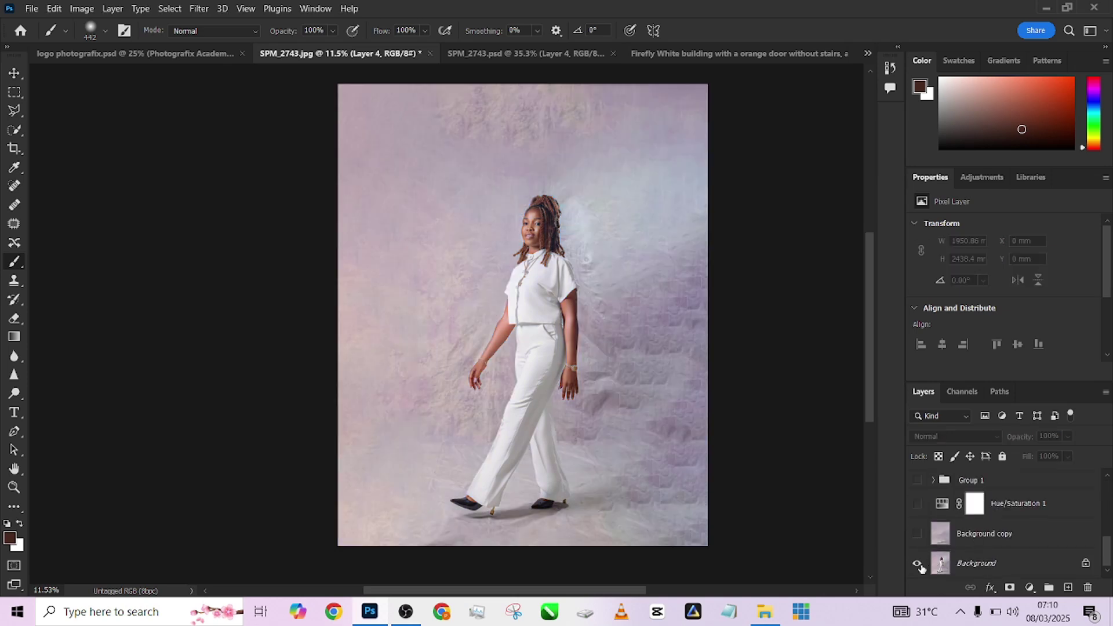
{"action": "left_click", "coordinate": [921, 568], "text": "alt"}
{"action": "left_click", "coordinate": [921, 567], "text": "alt"}
{"action": "left_click", "coordinate": [922, 567], "text": "alt"}
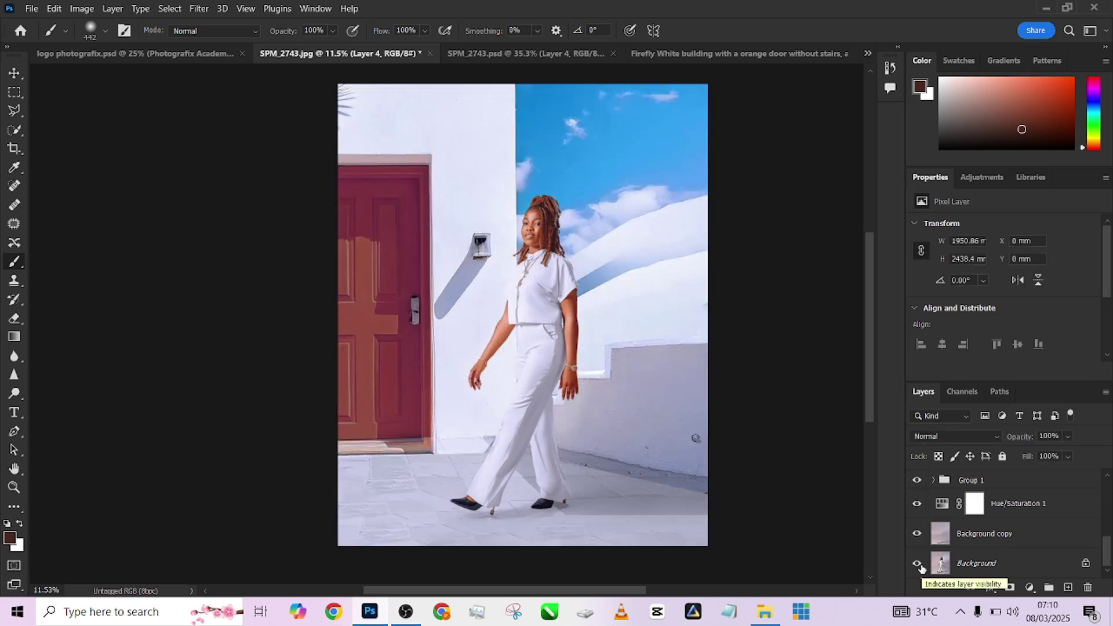